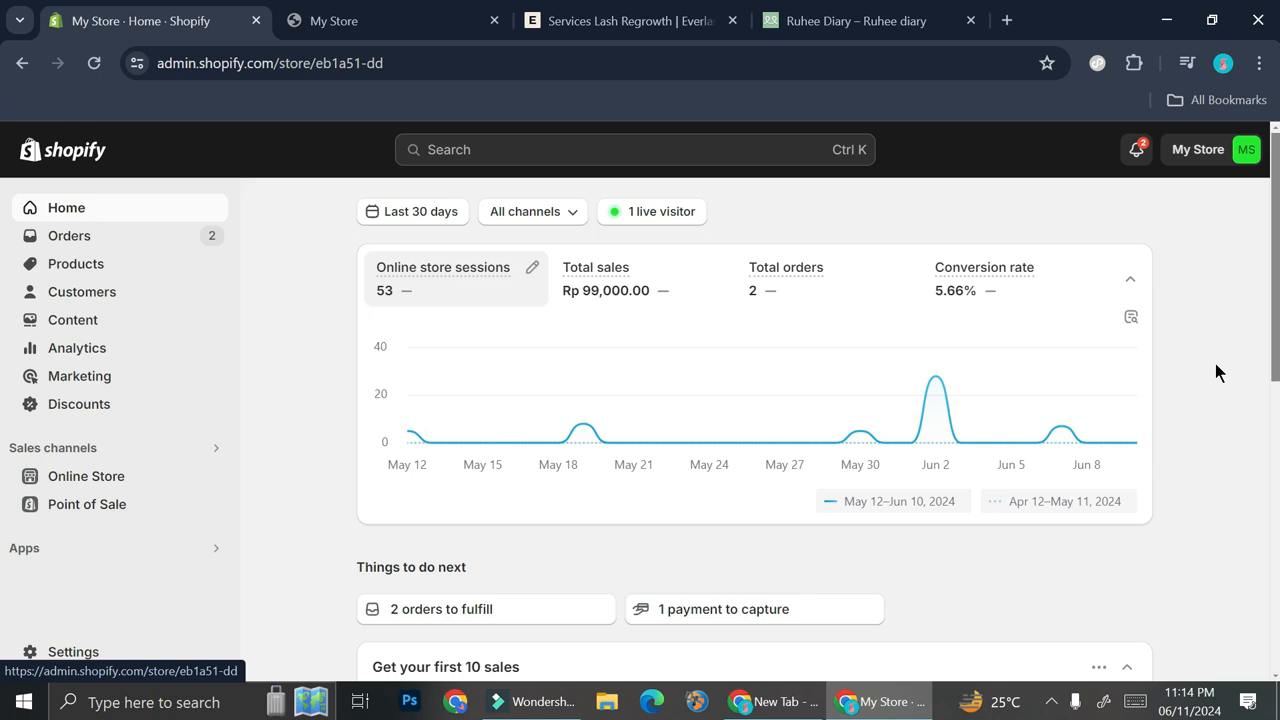
# Search the store admin for "gempage" and open the GemPages Landing Page Builder app listing
pyautogui.click(497, 152)
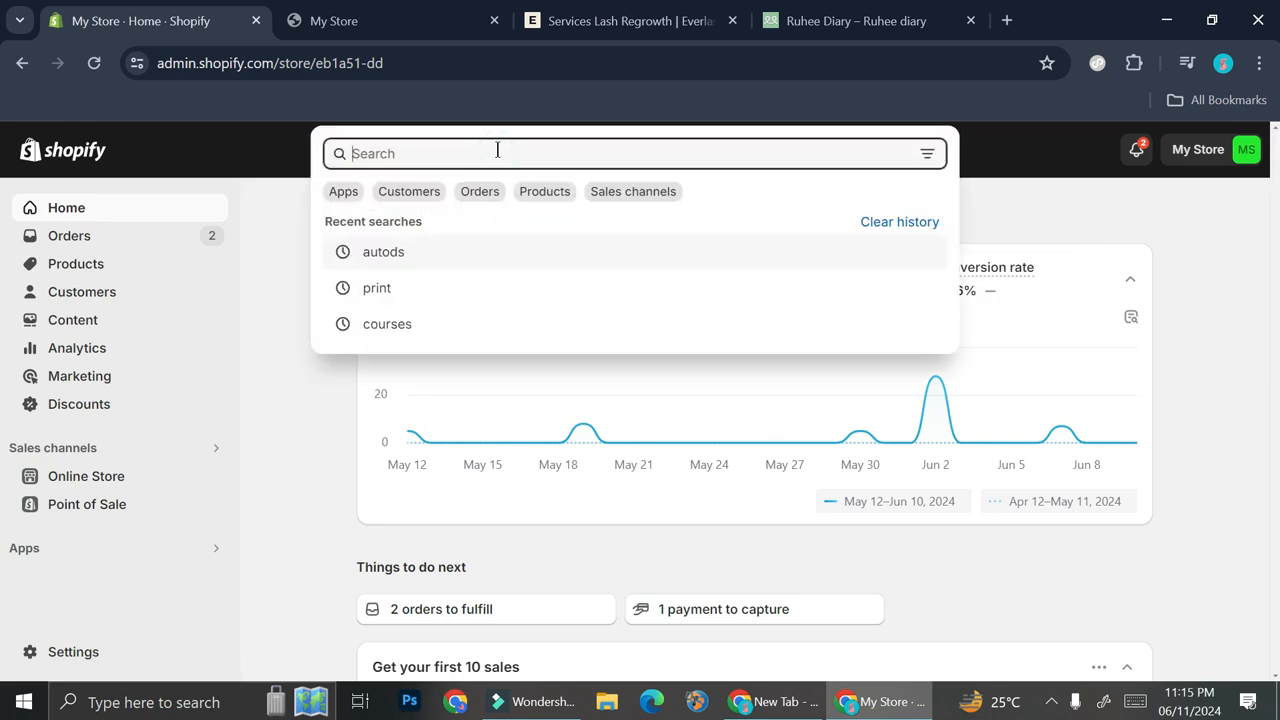
pyautogui.write('gem')
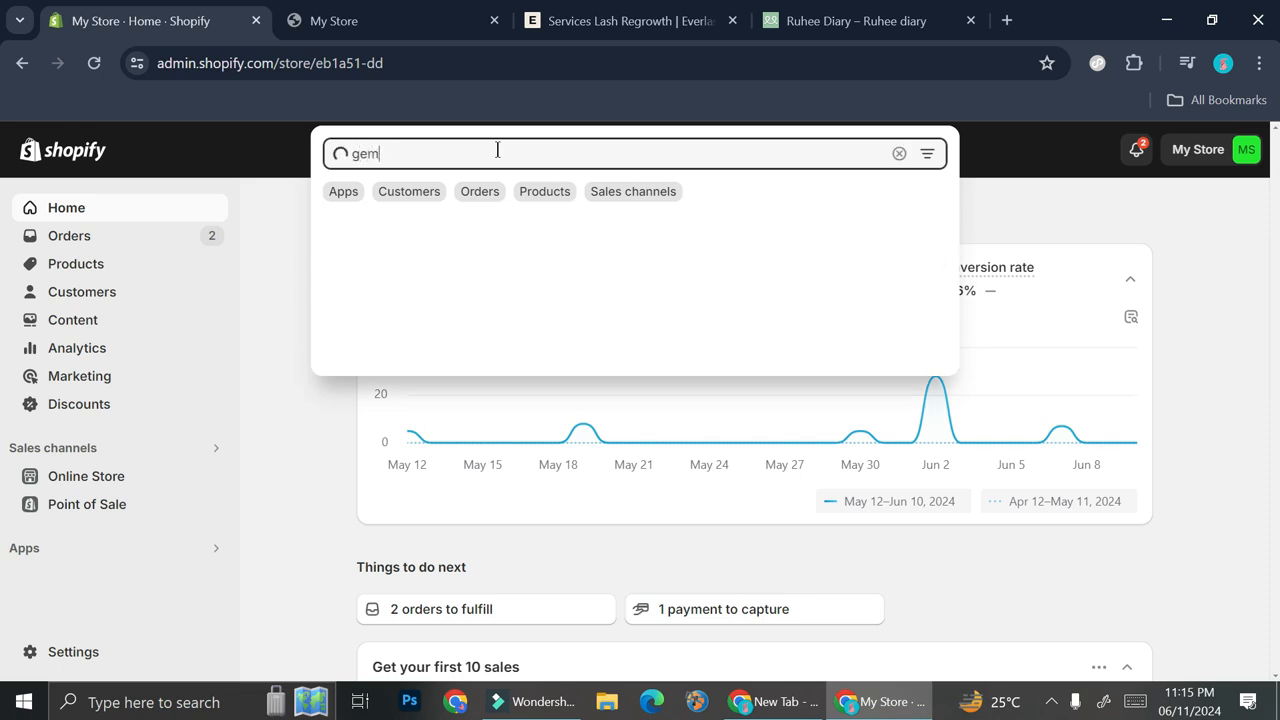
pyautogui.write('page')
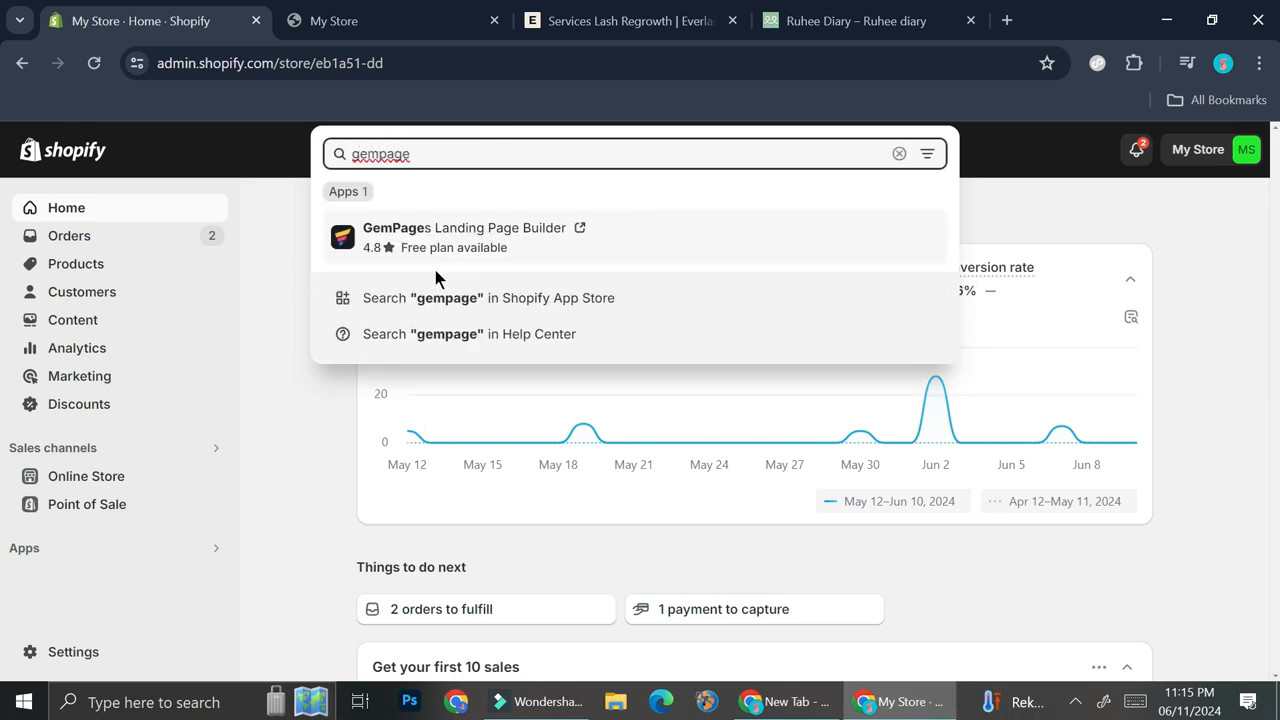
pyautogui.click(480, 228)
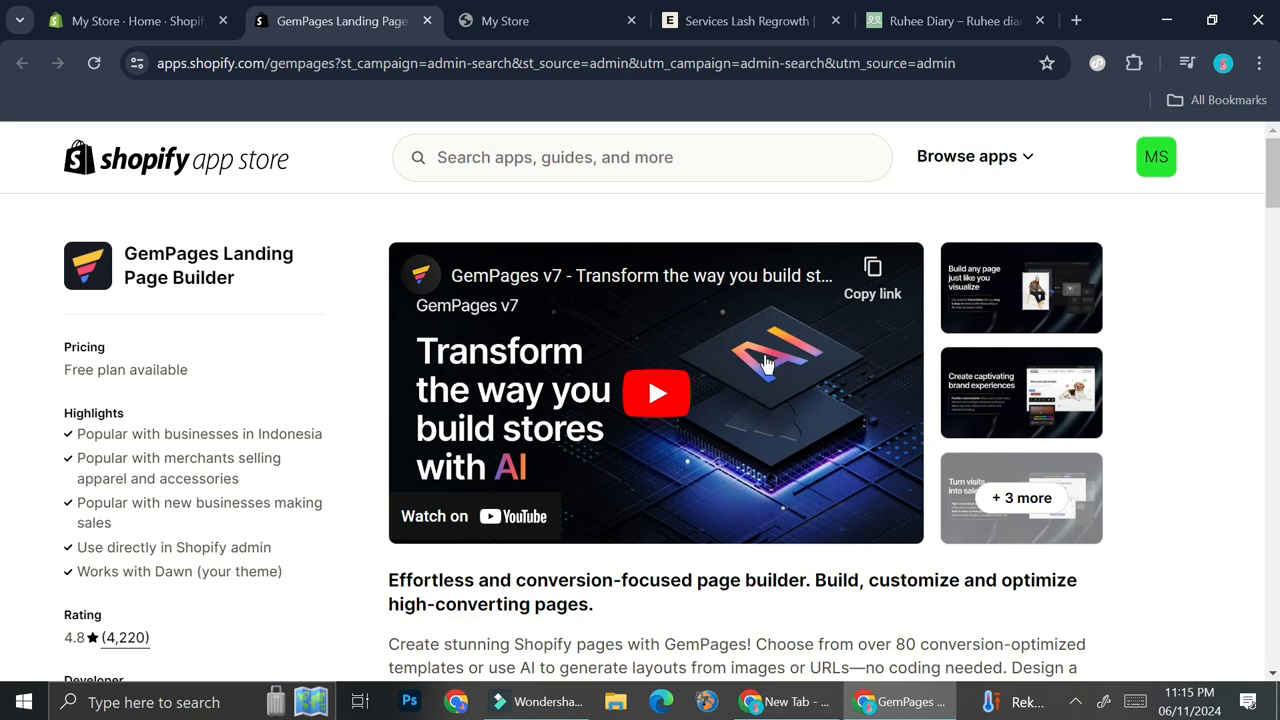
# Review the GemPages Landing Page Builder listing and install the app on the store
pyautogui.scroll(-9, 765, 363)
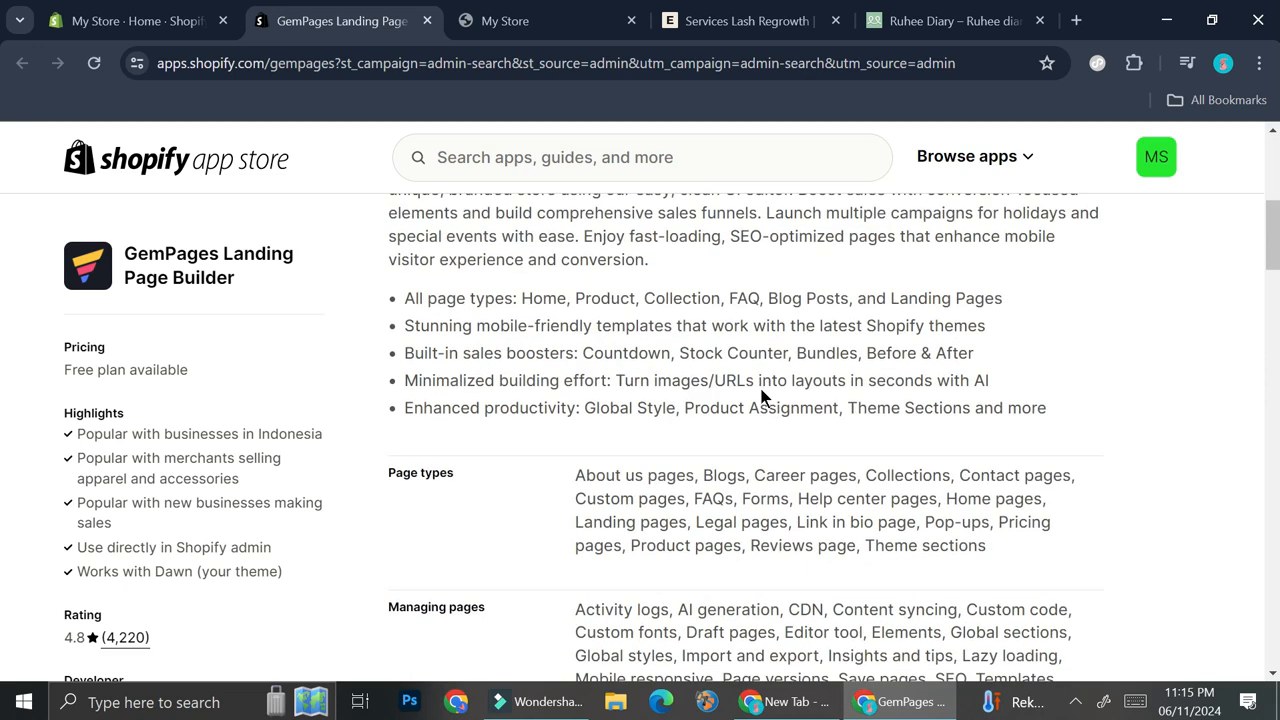
pyautogui.scroll(-5, 800, 401)
pyautogui.click(271, 240)
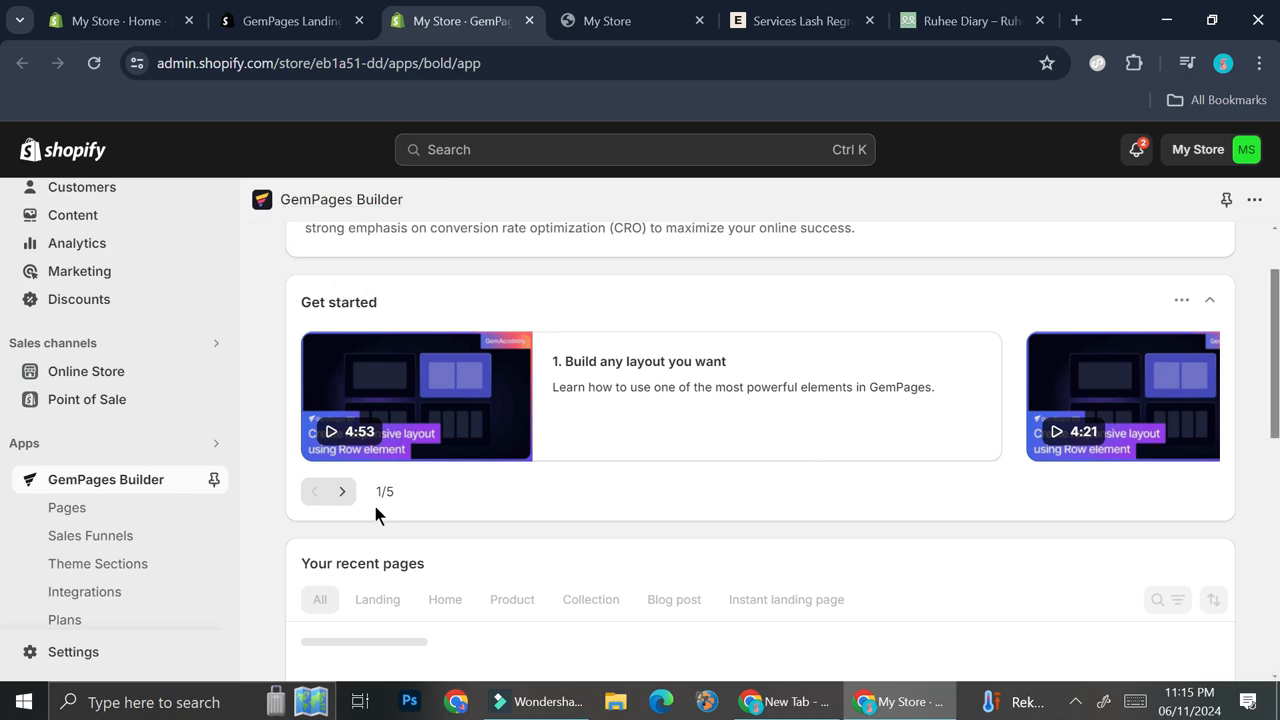
# Look over the GemPages Builder dashboard and start creating a new page
pyautogui.scroll(-10, 651, 430)
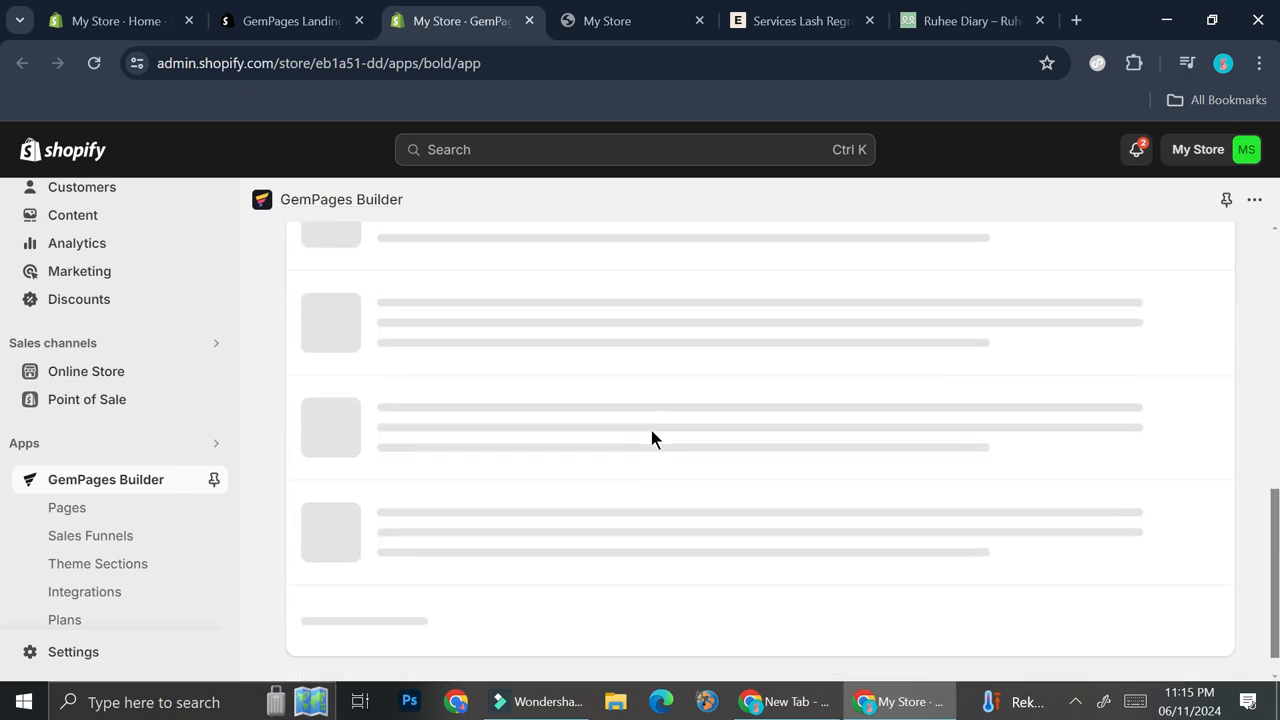
pyautogui.scroll(8, 651, 438)
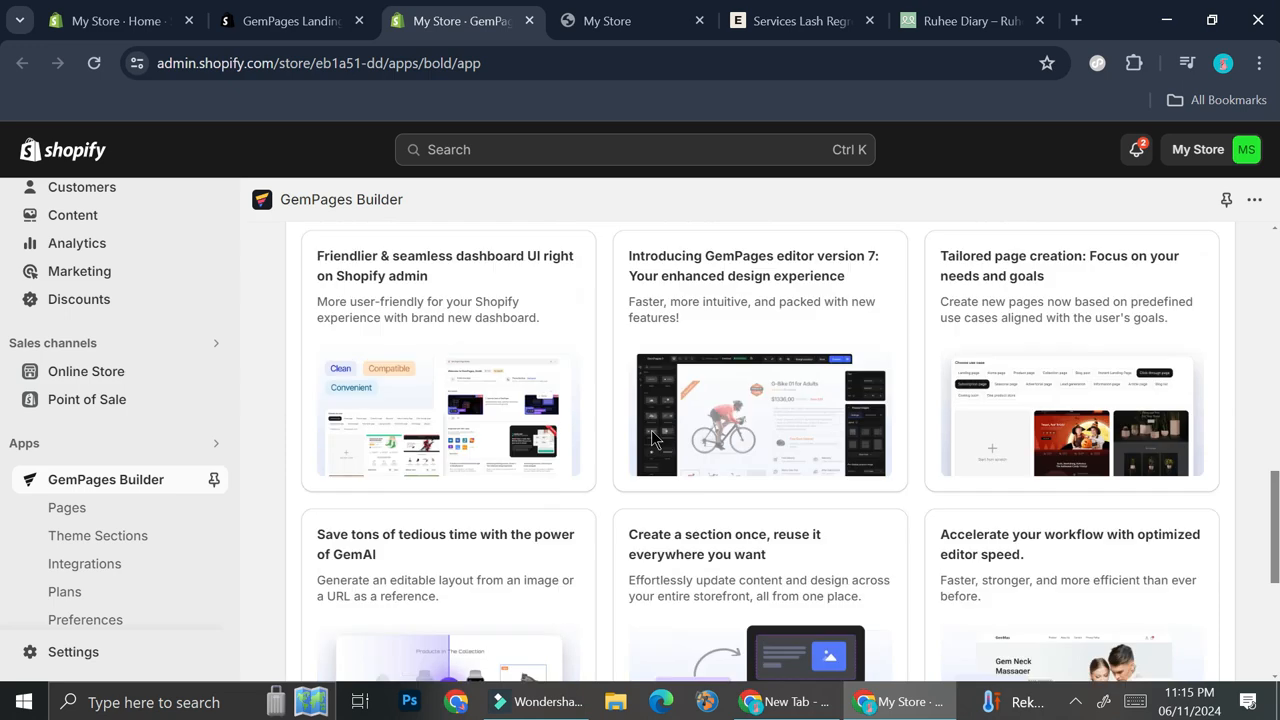
pyautogui.scroll(-6, 651, 438)
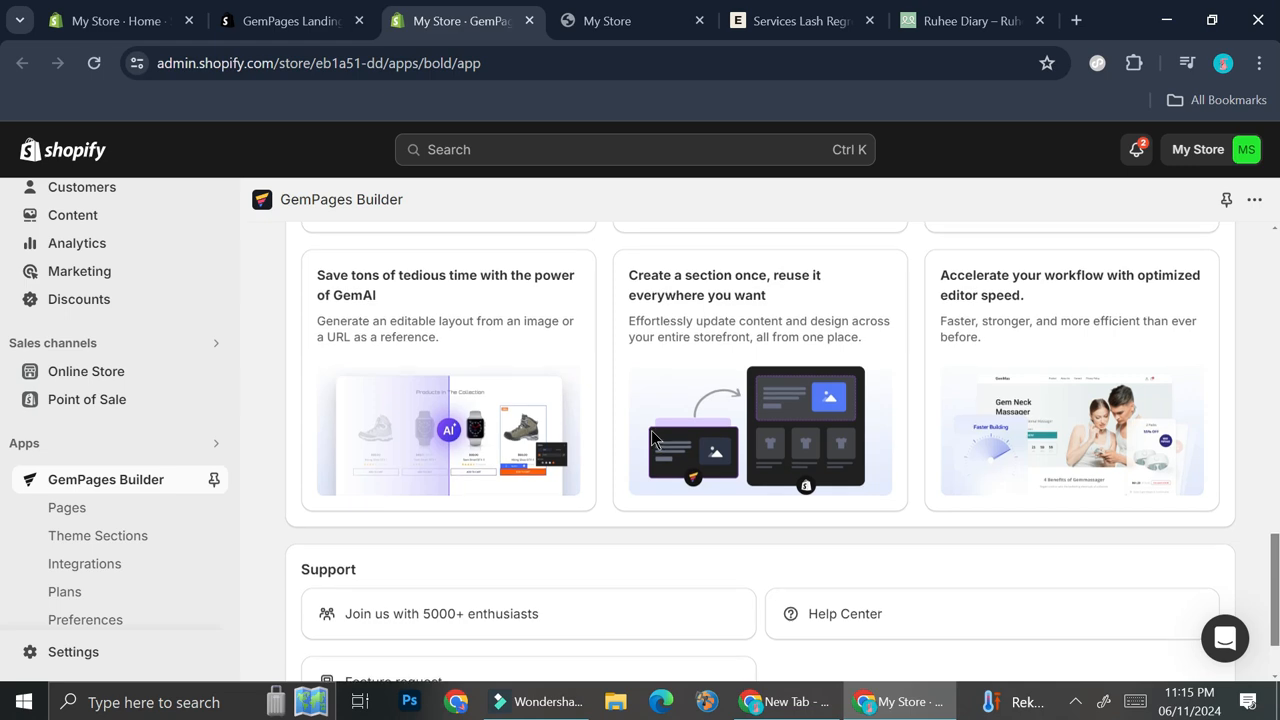
pyautogui.scroll(1, 651, 430)
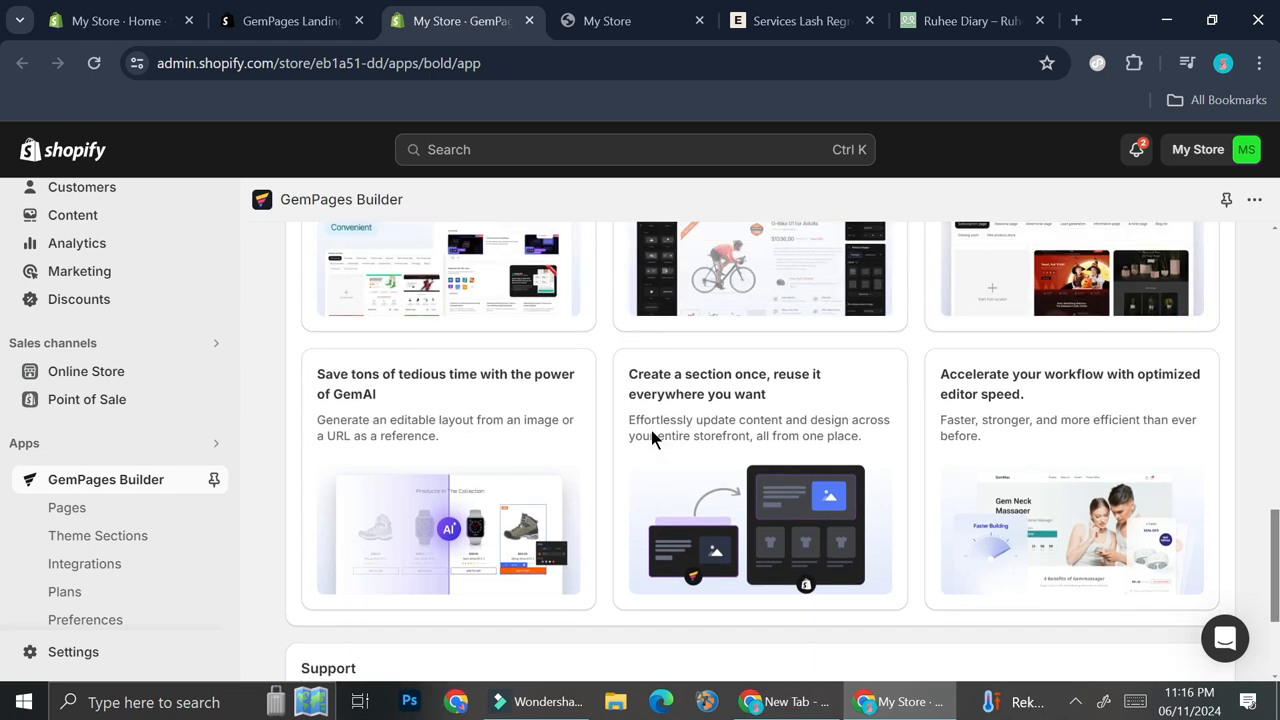
pyautogui.scroll(5, 651, 430)
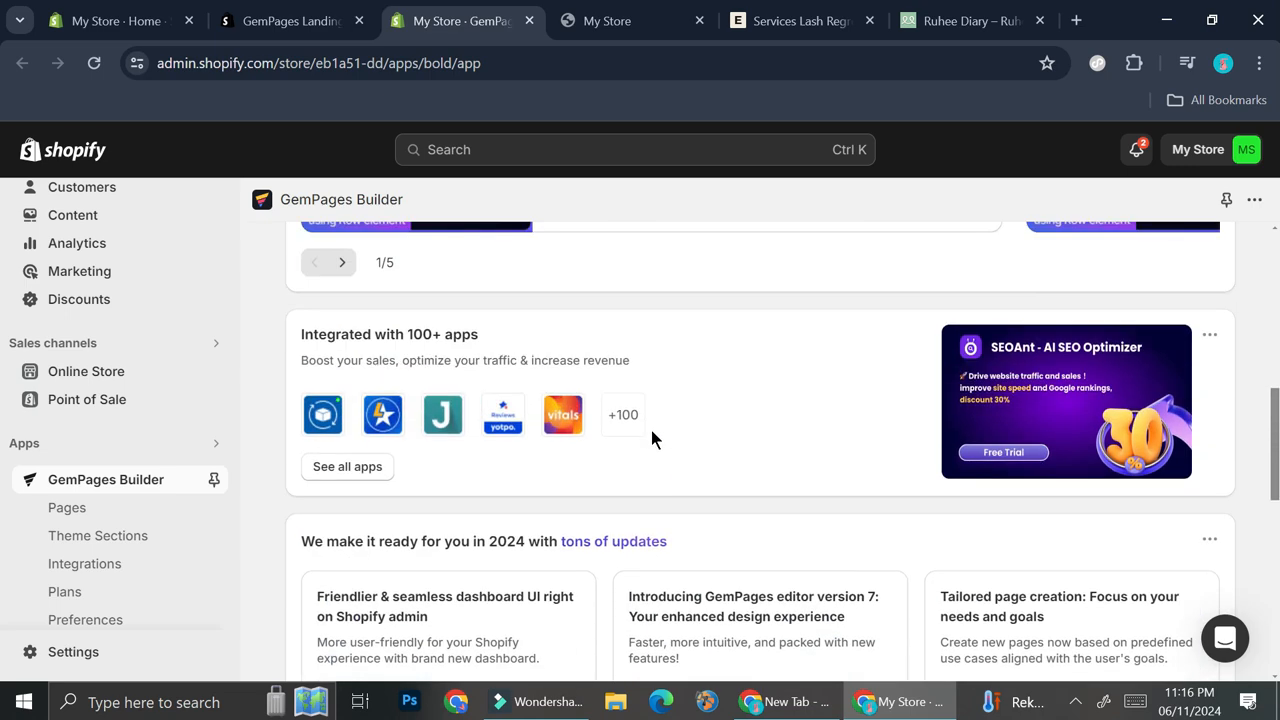
pyautogui.scroll(4, 651, 430)
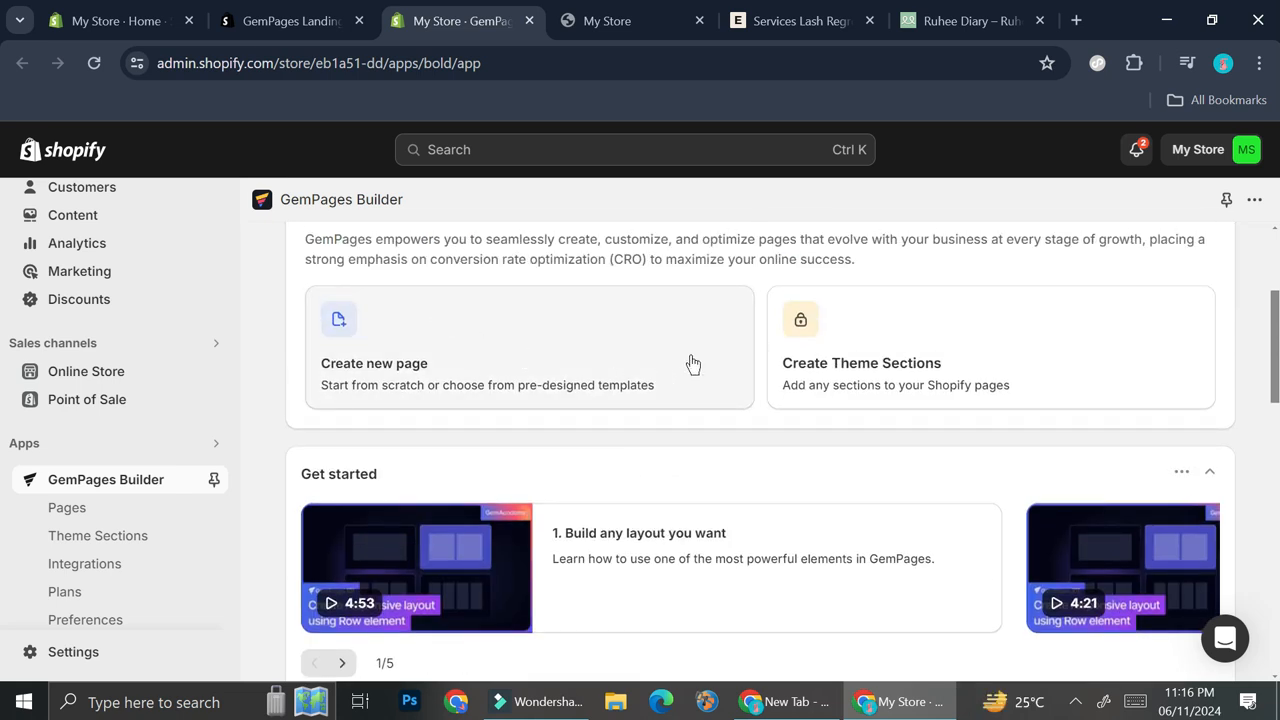
pyautogui.click(580, 346)
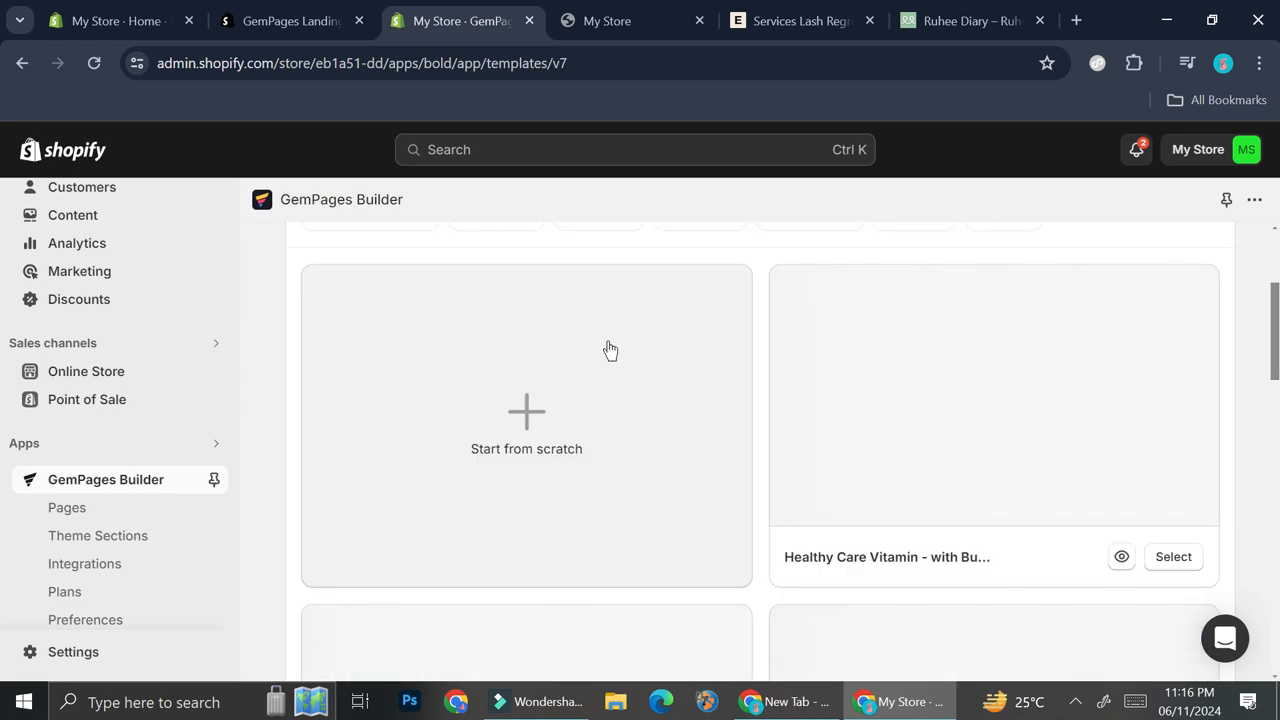
# Browse the page templates, start a landing page from scratch and open the Image to Layout AI tool
pyautogui.scroll(-6, 610, 349)
pyautogui.scroll(-2, 623, 316)
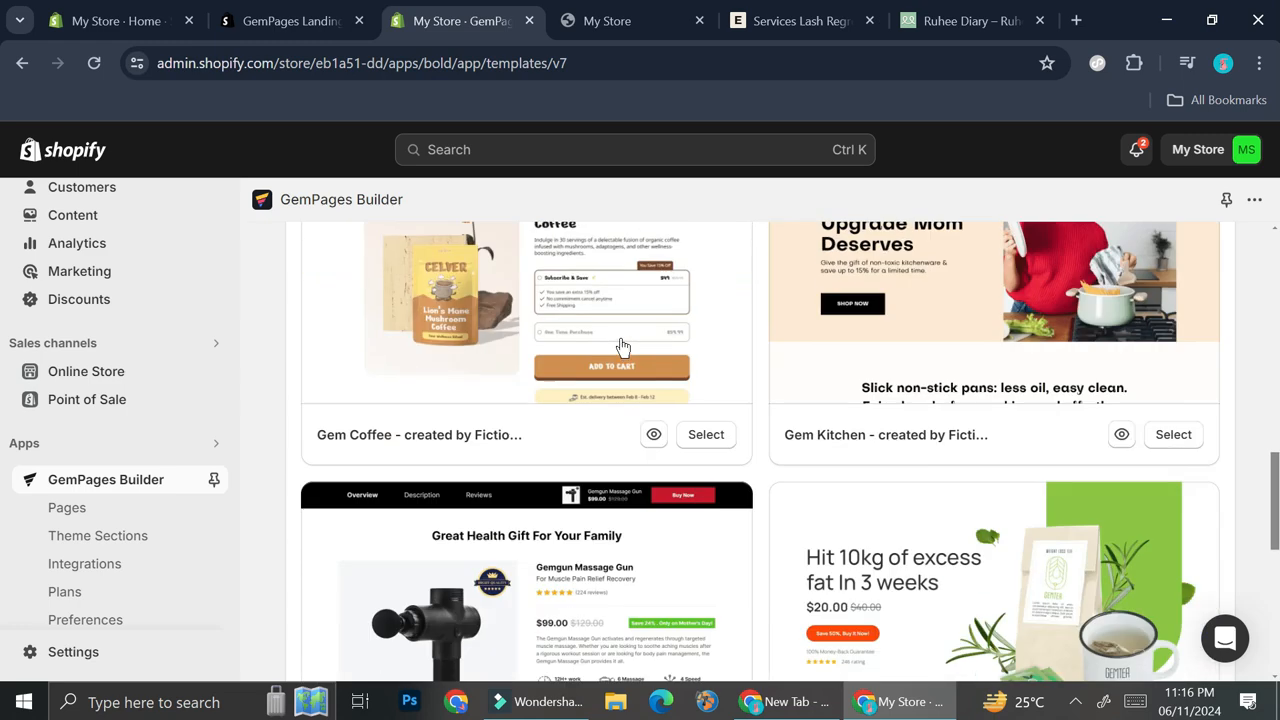
pyautogui.scroll(-4, 911, 457)
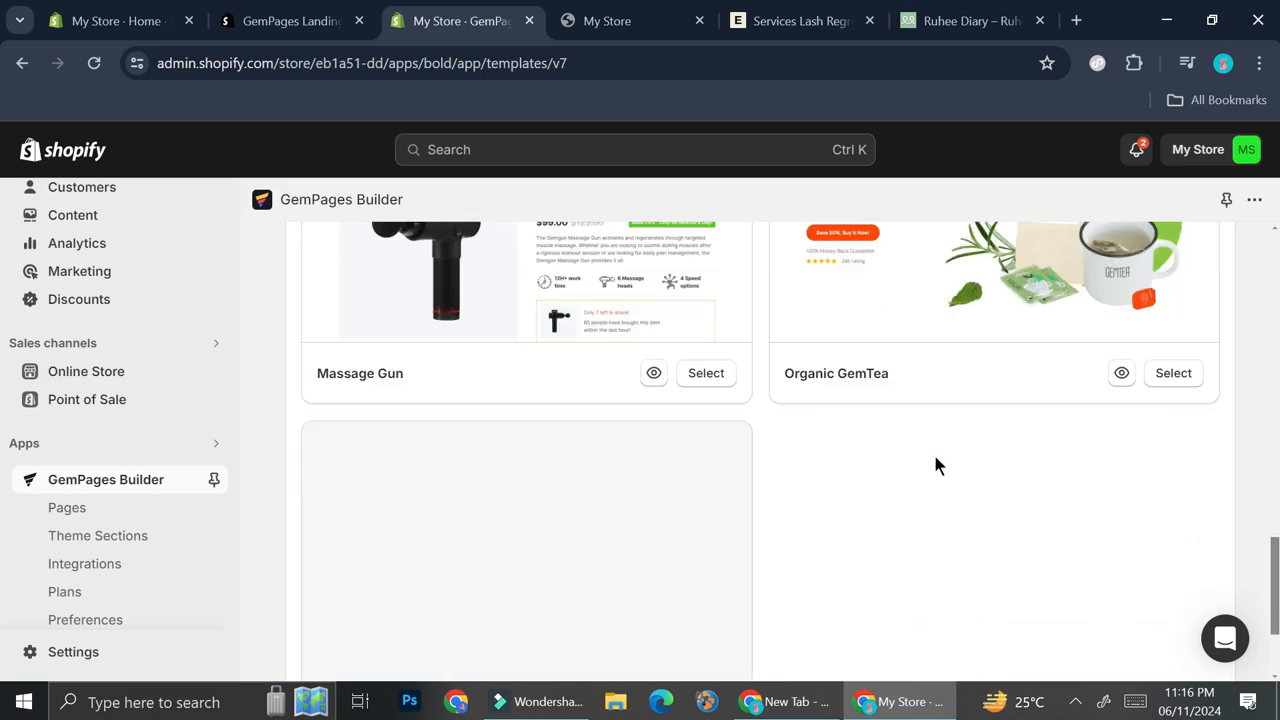
pyautogui.scroll(-2, 817, 451)
pyautogui.scroll(12, 797, 455)
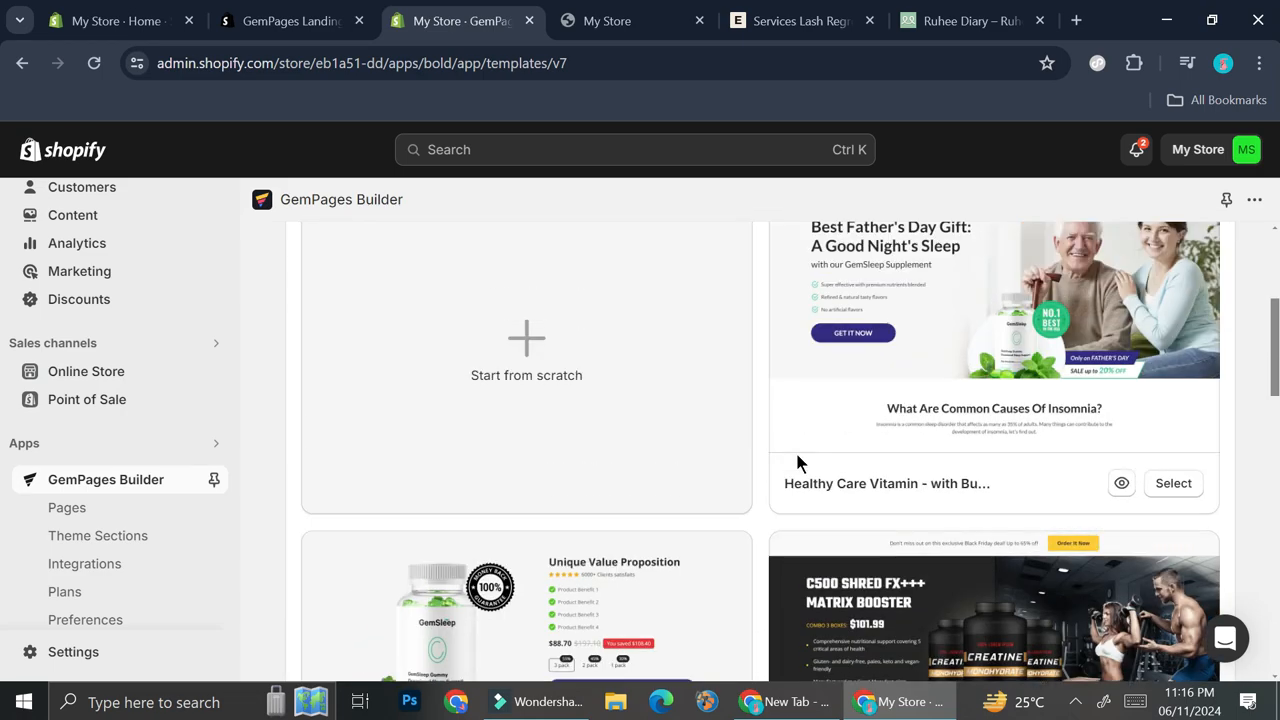
pyautogui.scroll(-3, 780, 450)
pyautogui.scroll(4, 569, 383)
pyautogui.click(569, 386)
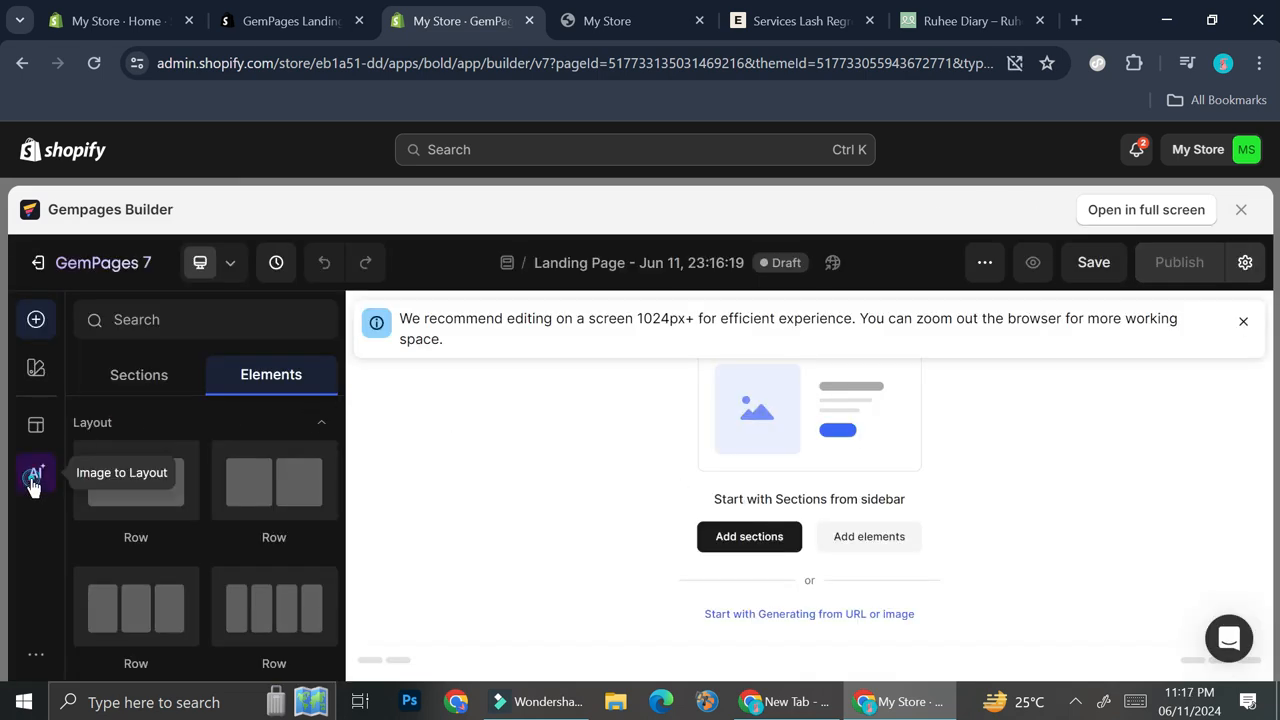
pyautogui.click(34, 478)
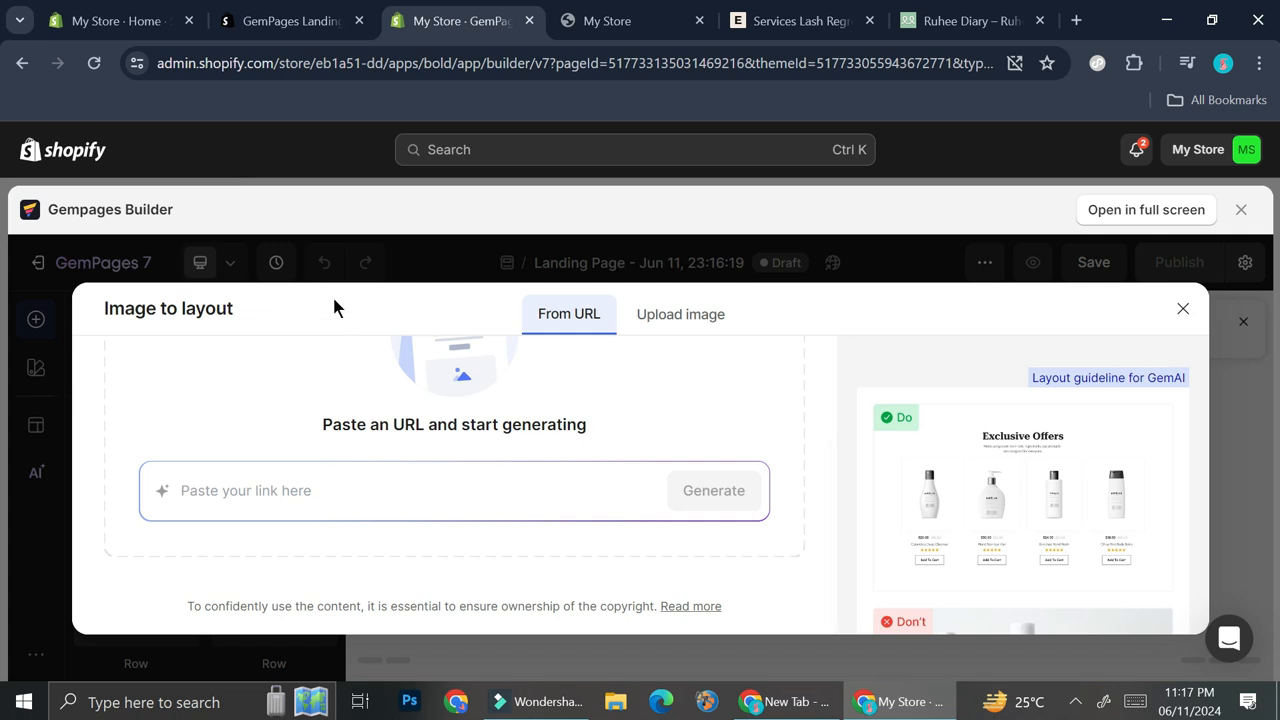
# Look through the My Store storefront's Catalog, Contact and Collection pages and return to its home page
pyautogui.click(590, 14)
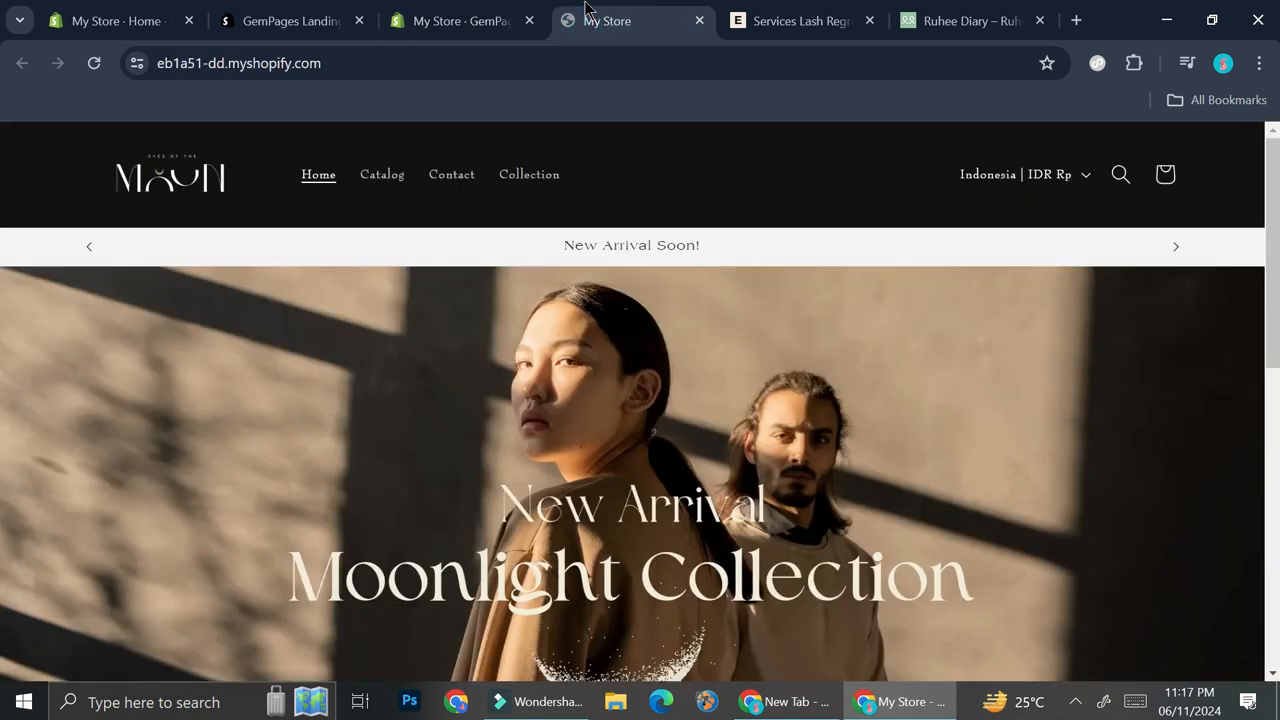
pyautogui.click(400, 178)
pyautogui.scroll(-3, 569, 374)
pyautogui.scroll(3, 614, 428)
pyautogui.click(479, 180)
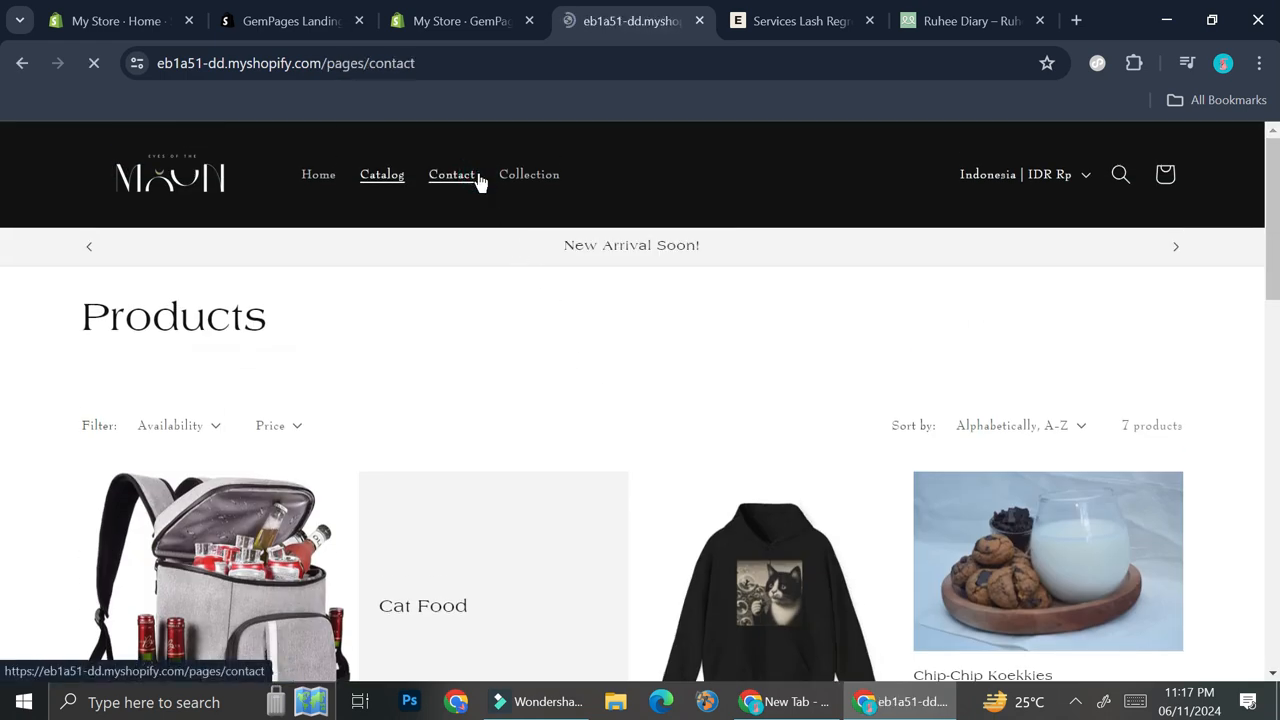
pyautogui.click(526, 182)
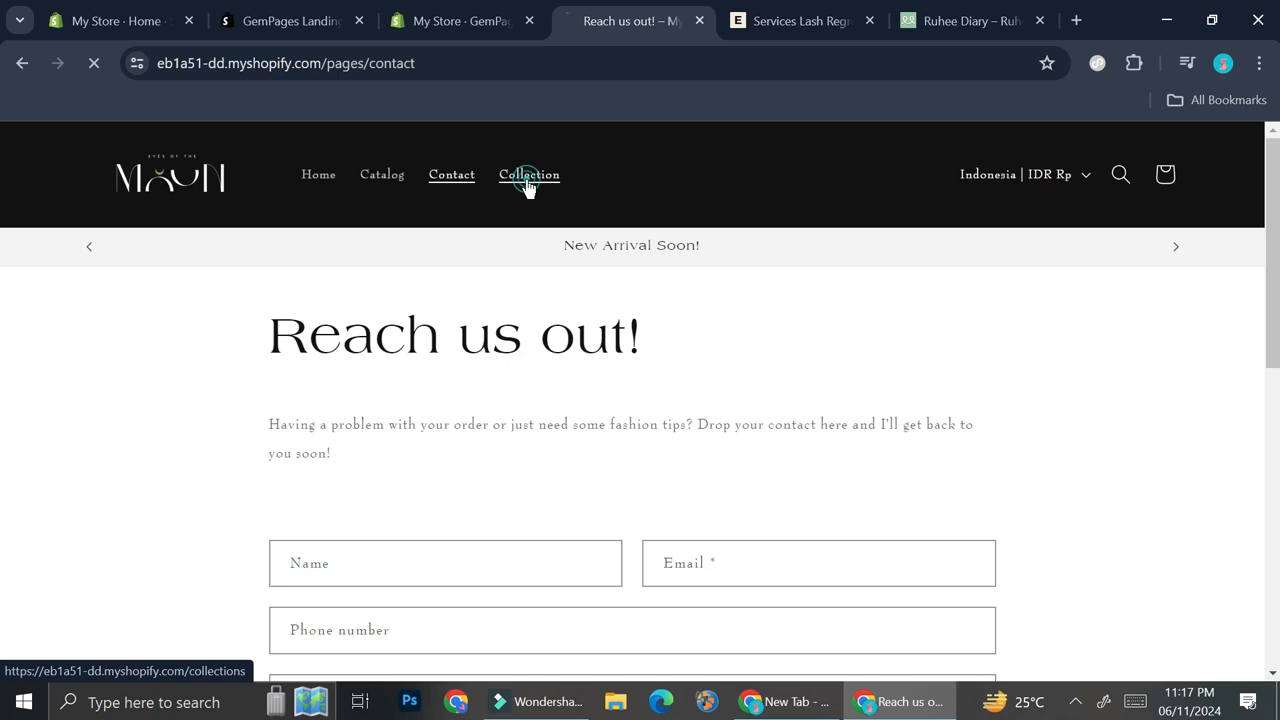
pyautogui.click(338, 176)
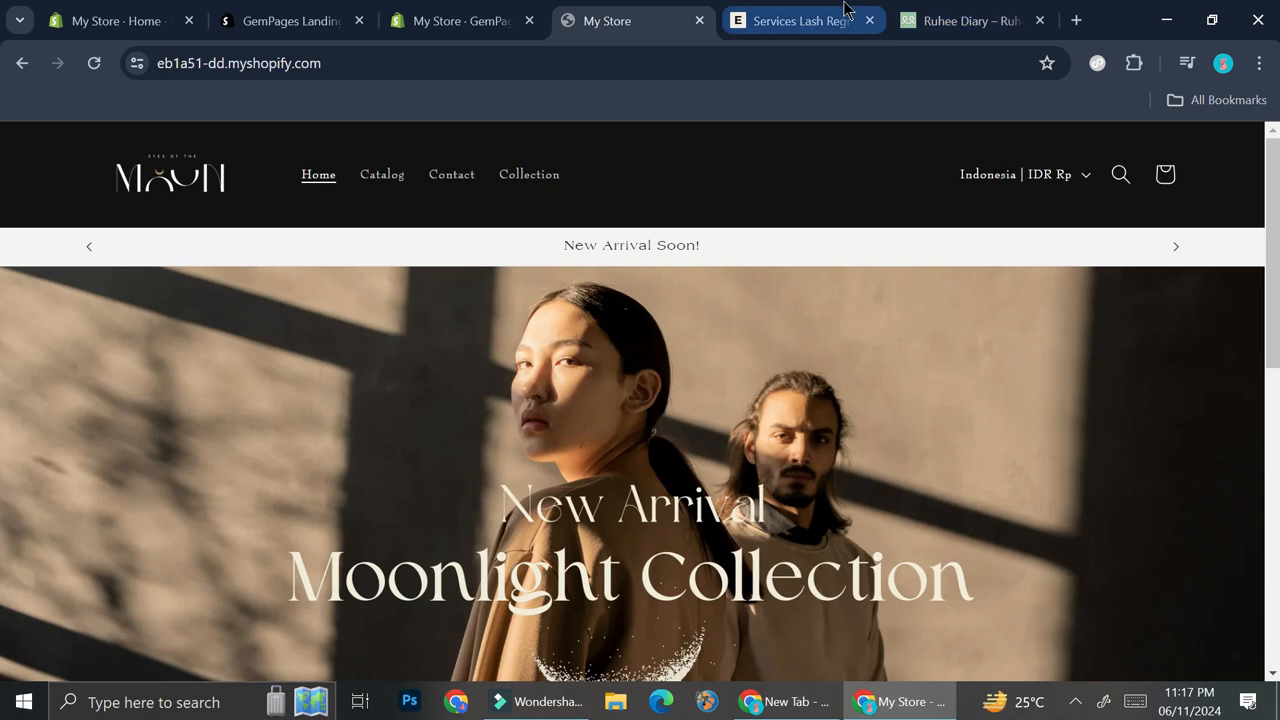
# Switch to the Everlash website and examine the design of its home page
pyautogui.click(803, 22)
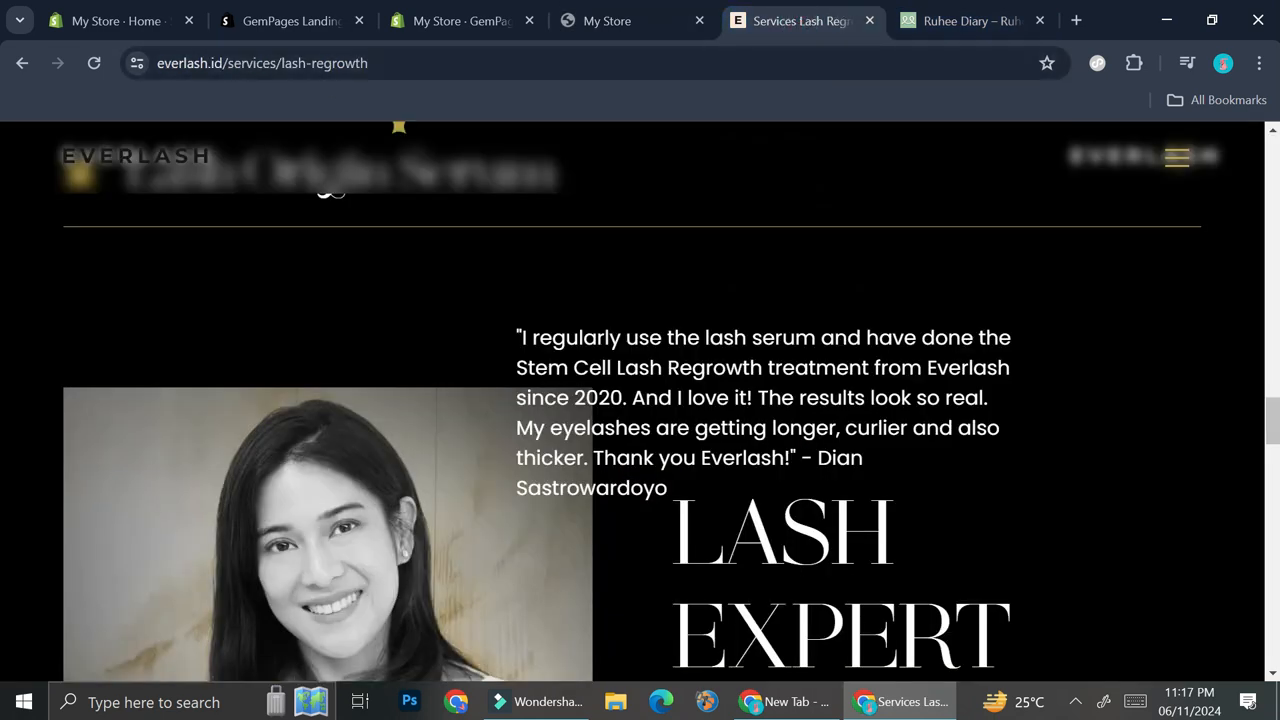
pyautogui.click(120, 162)
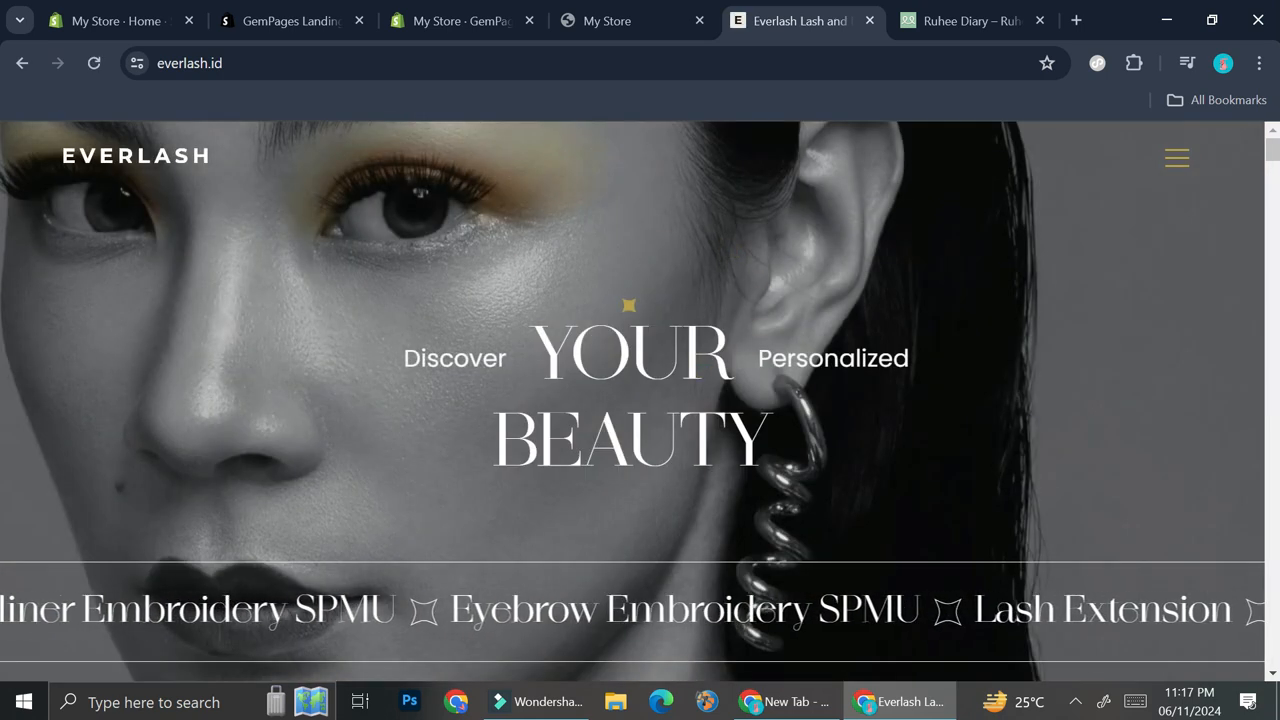
pyautogui.scroll(-5, 640, 400)
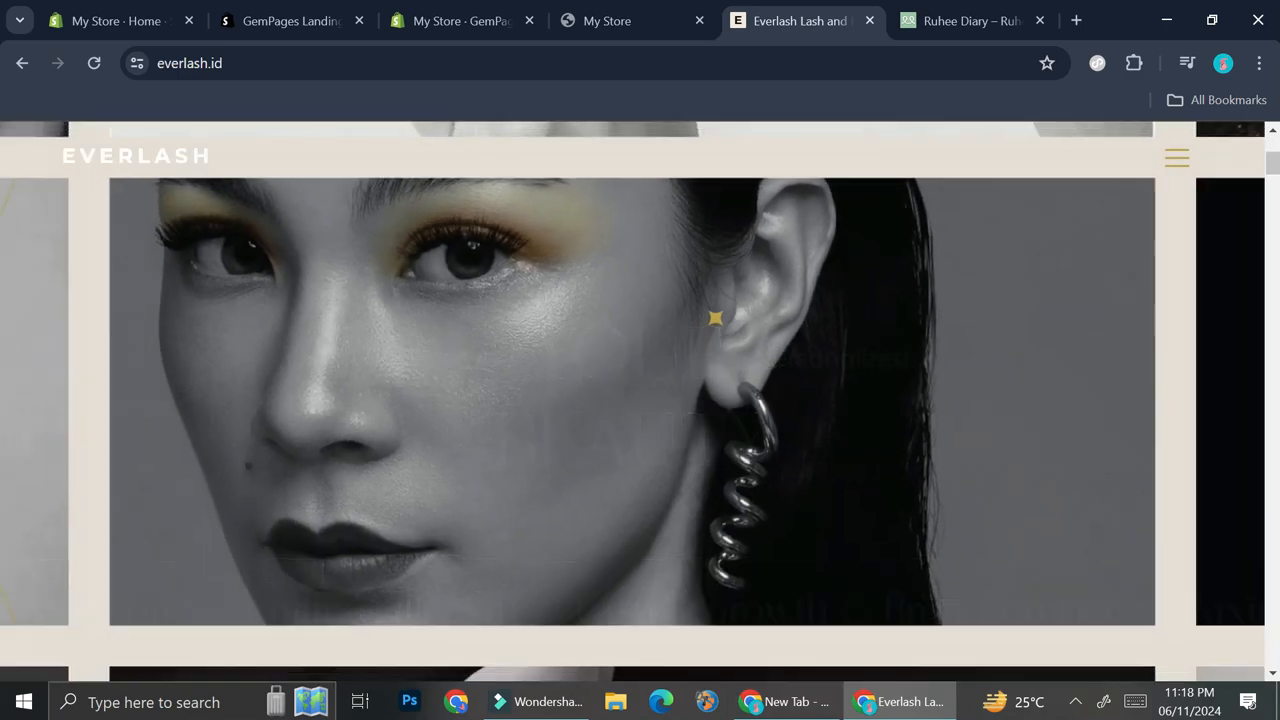
pyautogui.scroll(-5, 640, 400)
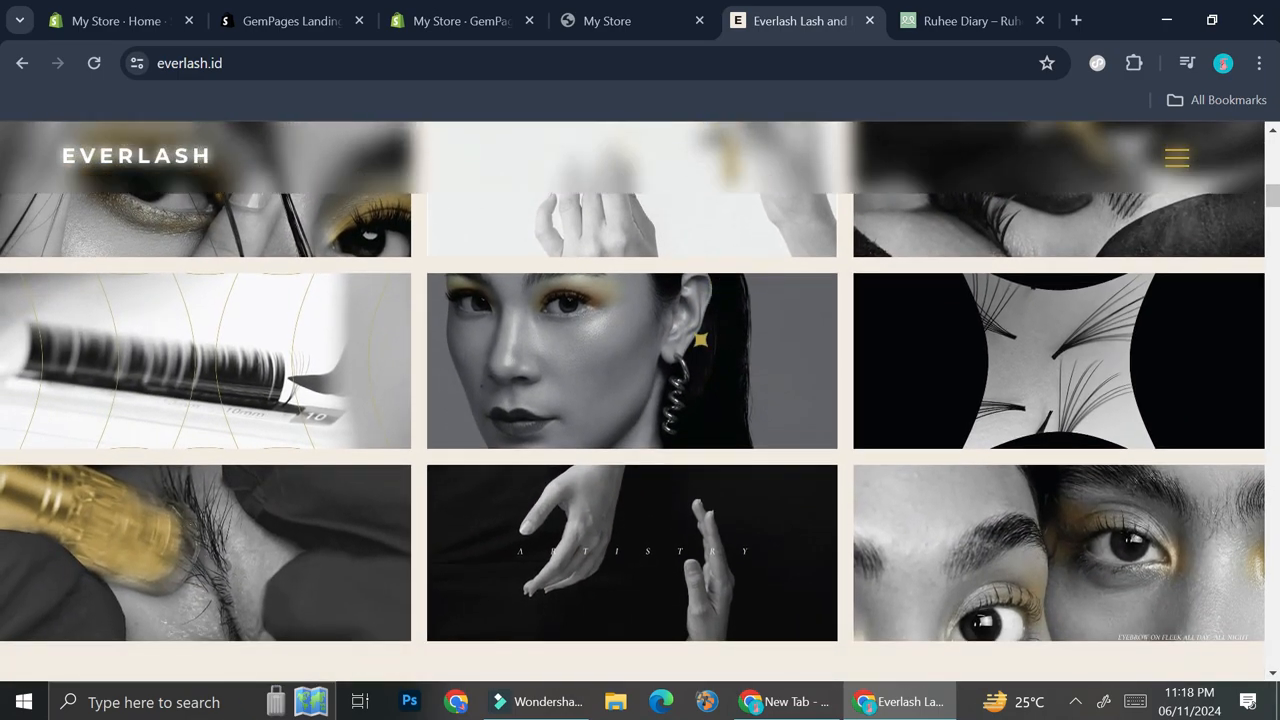
pyautogui.scroll(-5, 651, 371)
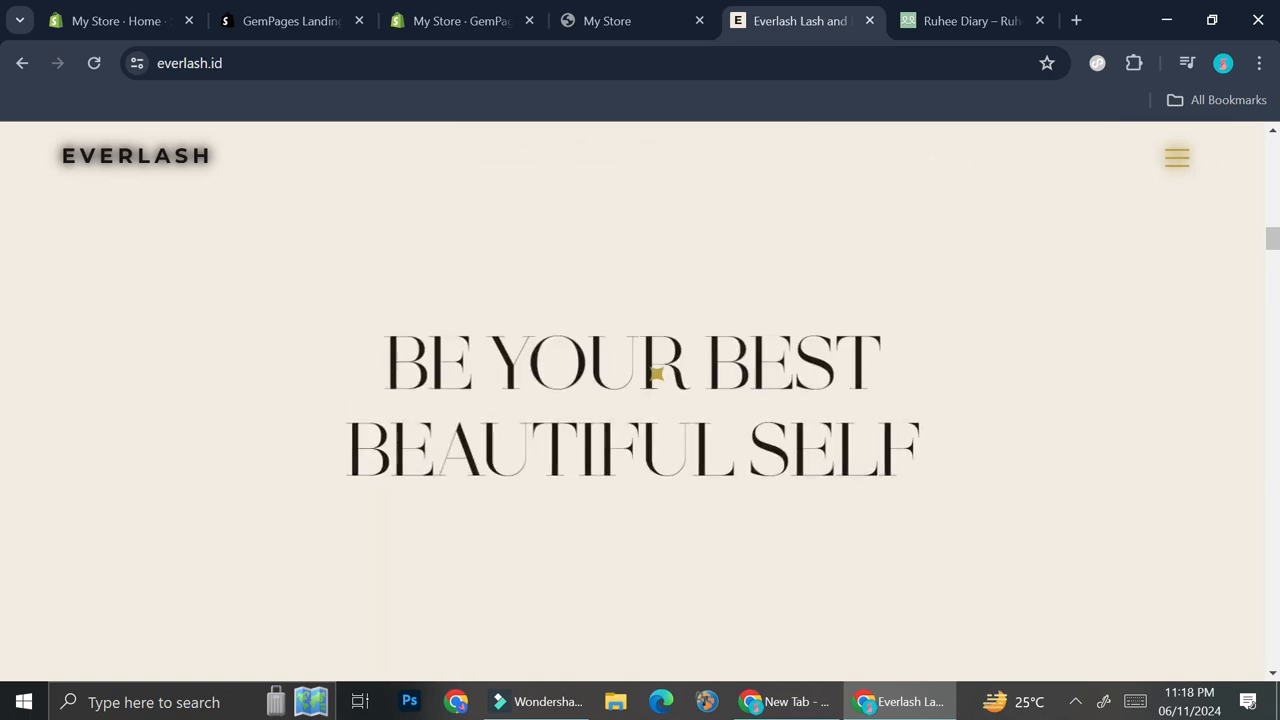
pyautogui.scroll(5, 656, 374)
pyautogui.scroll(3, 640, 400)
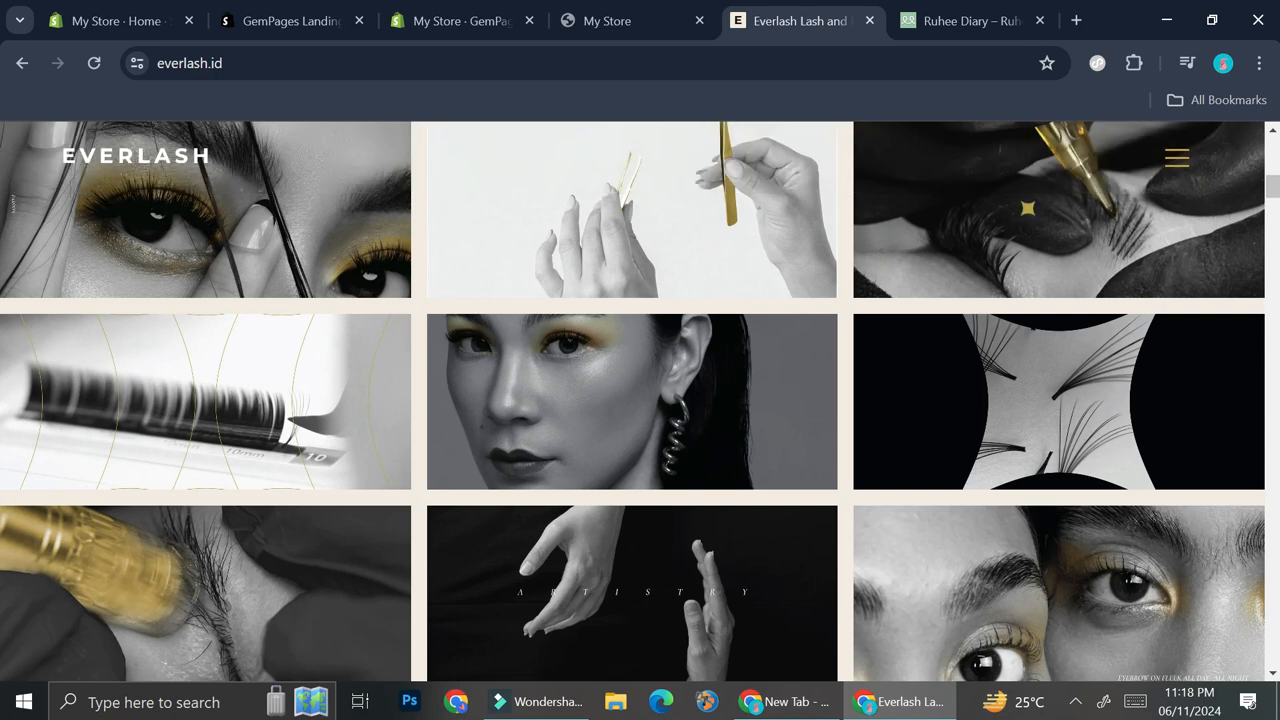
# Open the Brow Bomber service page on the Everlash site and look through its layout
pyautogui.click(1190, 162)
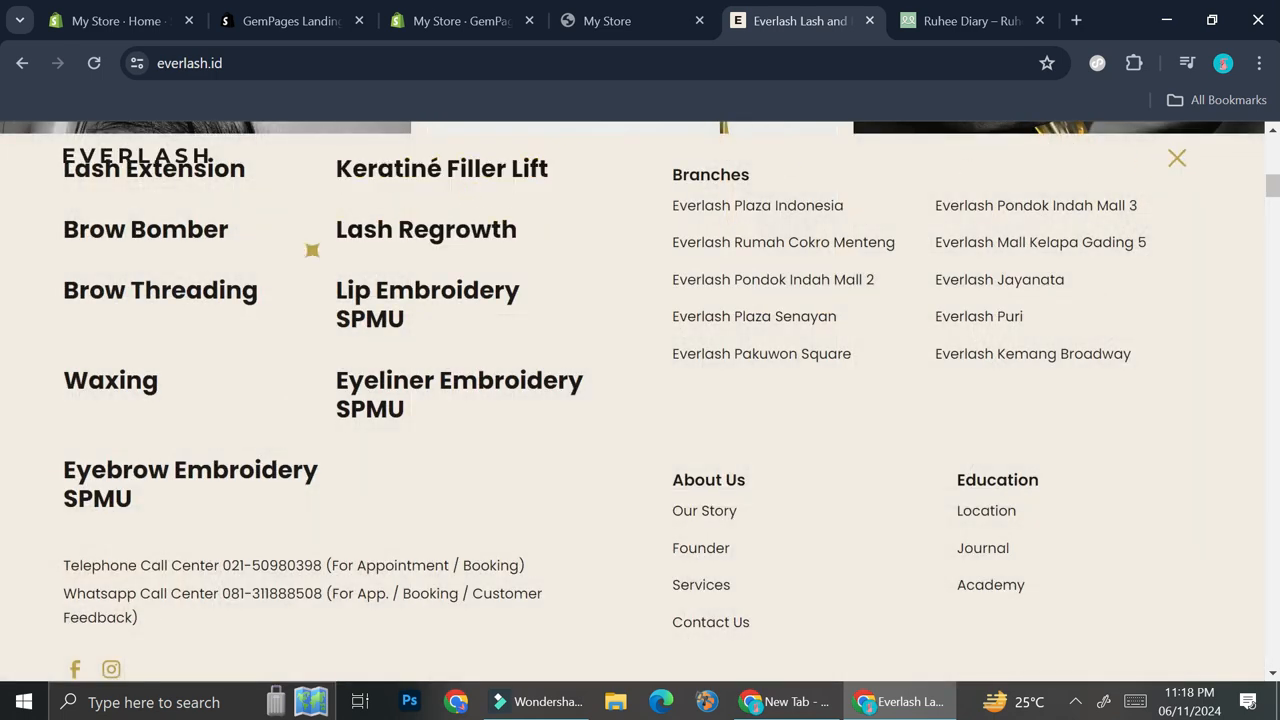
pyautogui.click(137, 235)
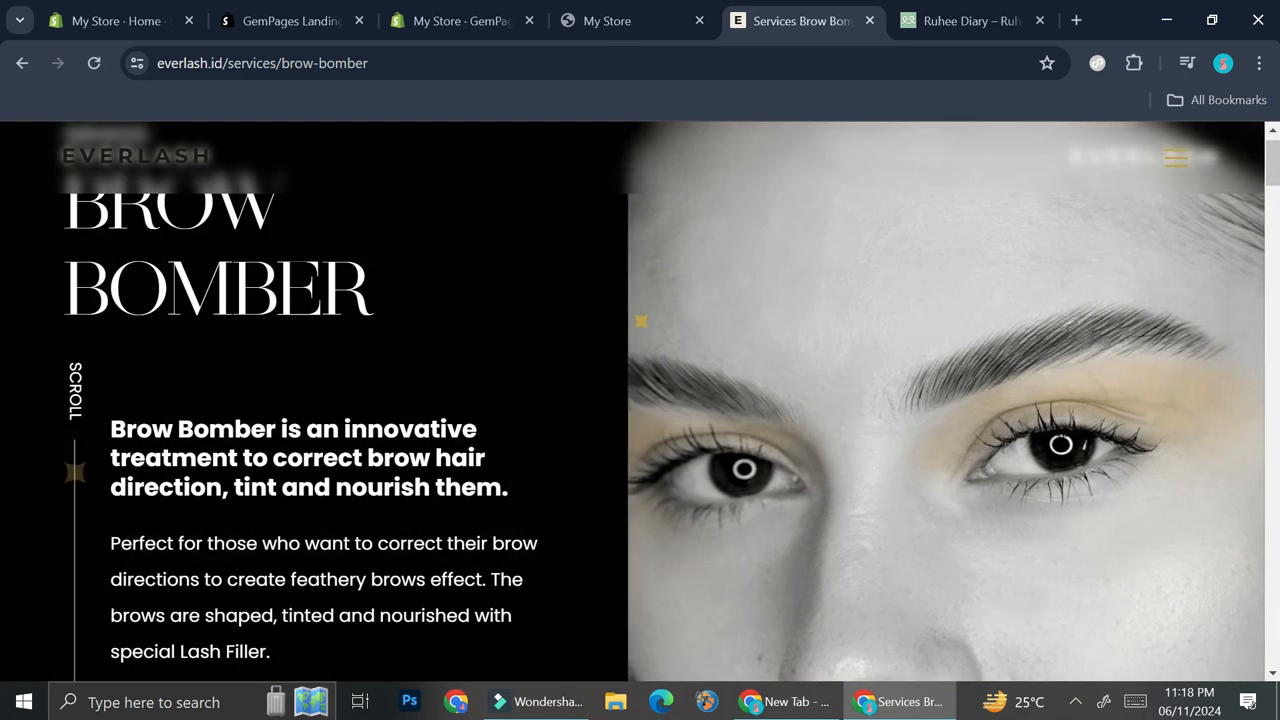
pyautogui.scroll(-5, 641, 321)
pyautogui.scroll(-6, 641, 321)
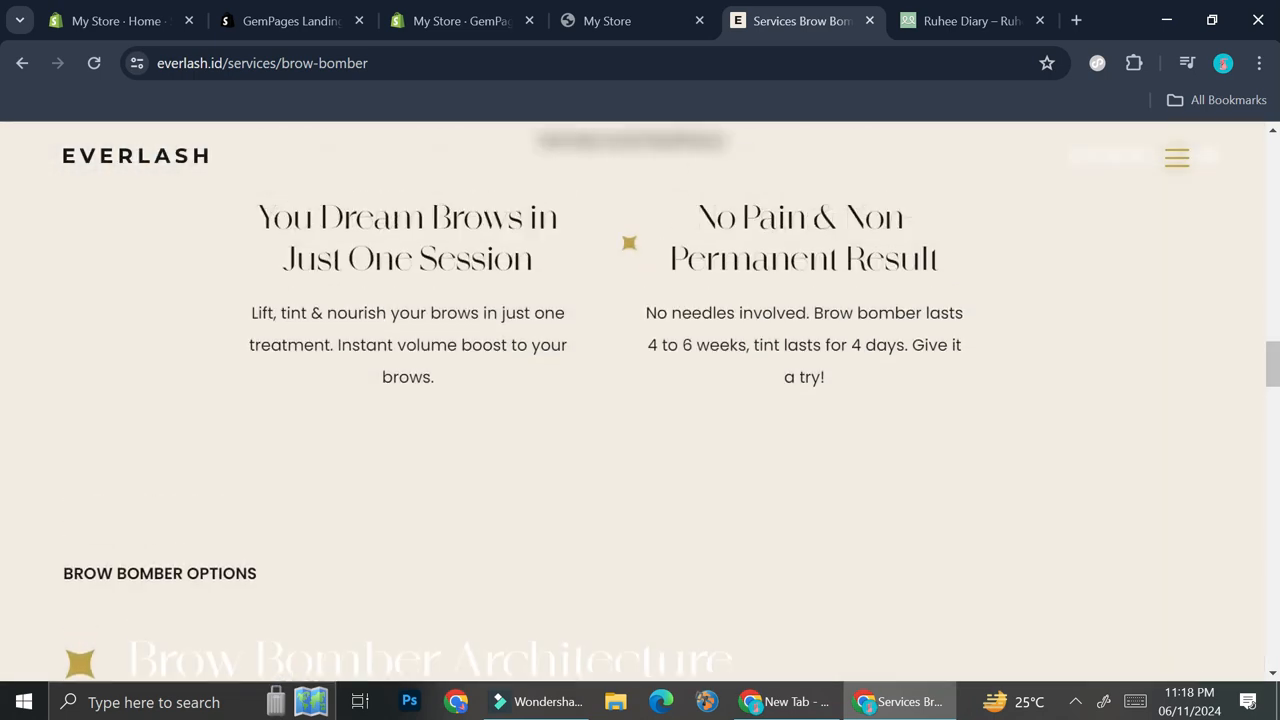
pyautogui.scroll(8, 641, 400)
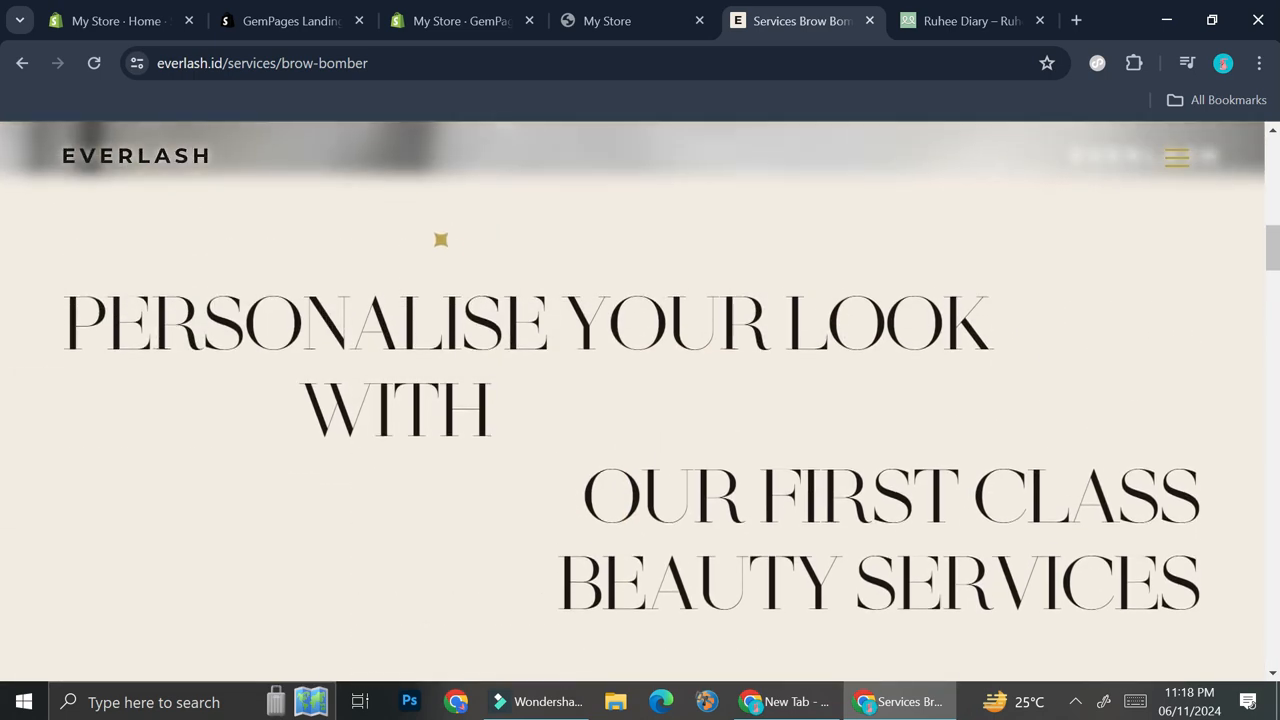
pyautogui.scroll(5, 441, 240)
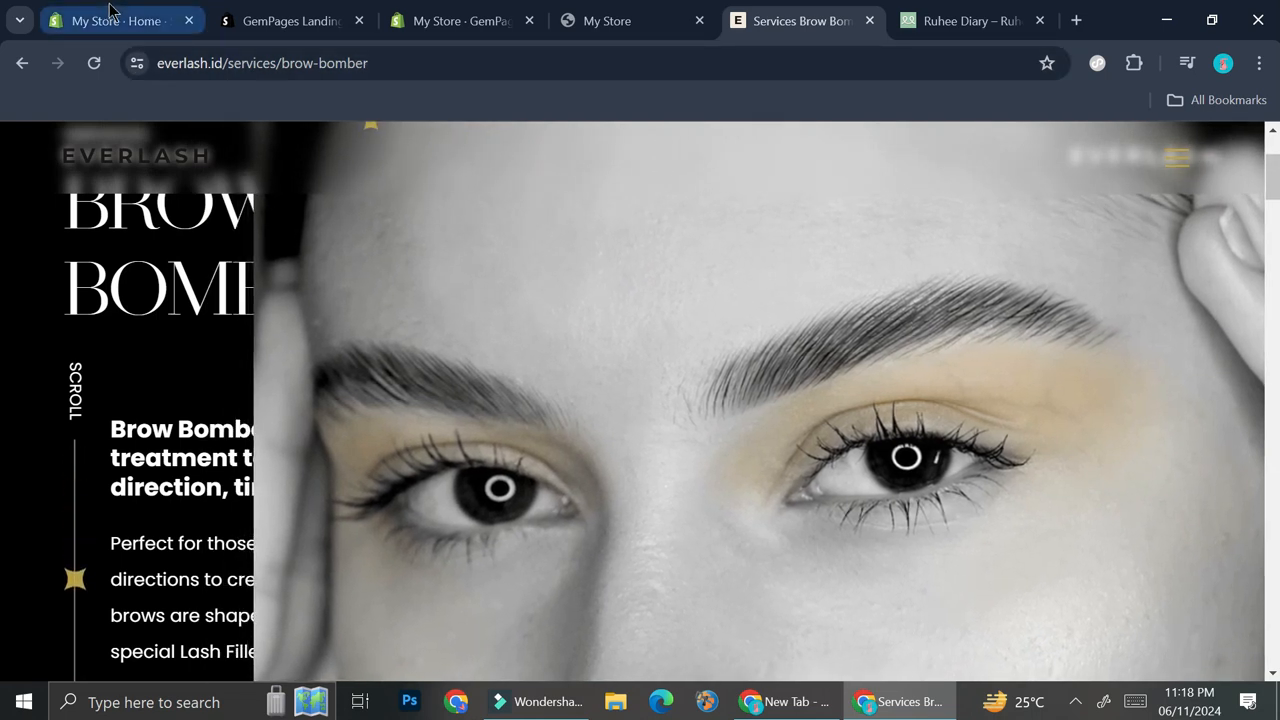
pyautogui.click(386, 63)
pyautogui.hotkey('ctrl', 'c')
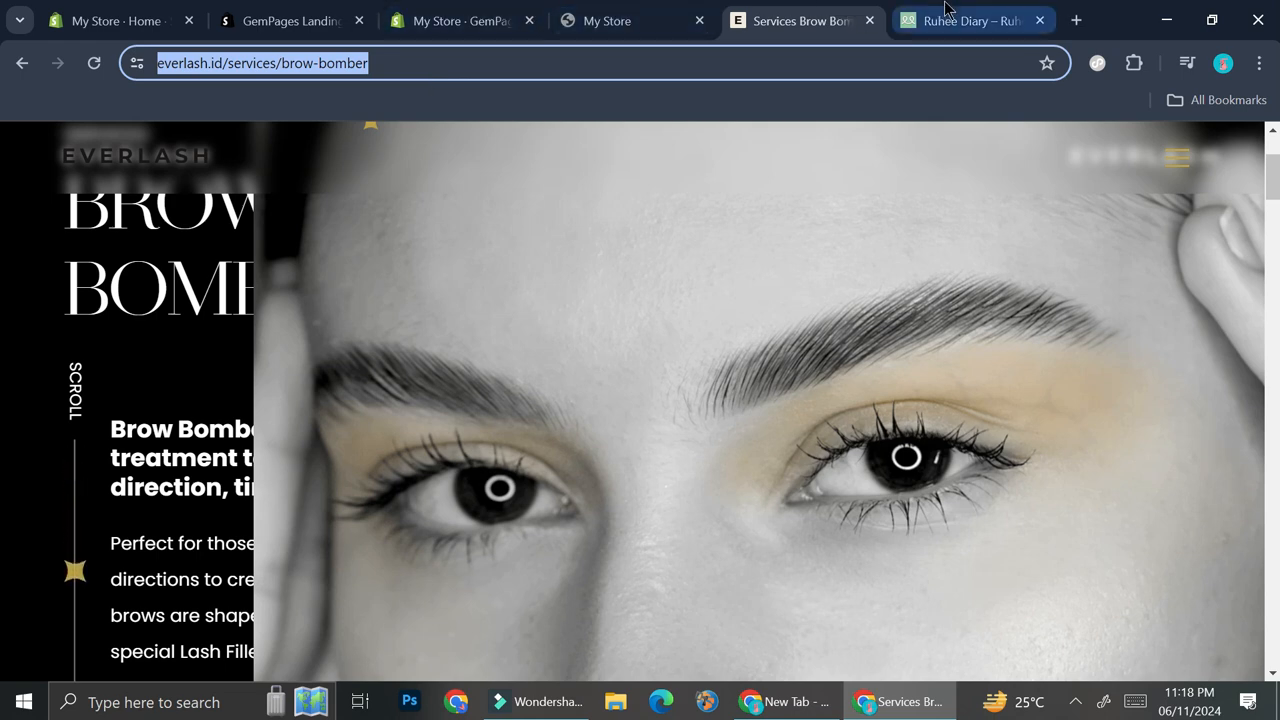
pyautogui.click(265, 20)
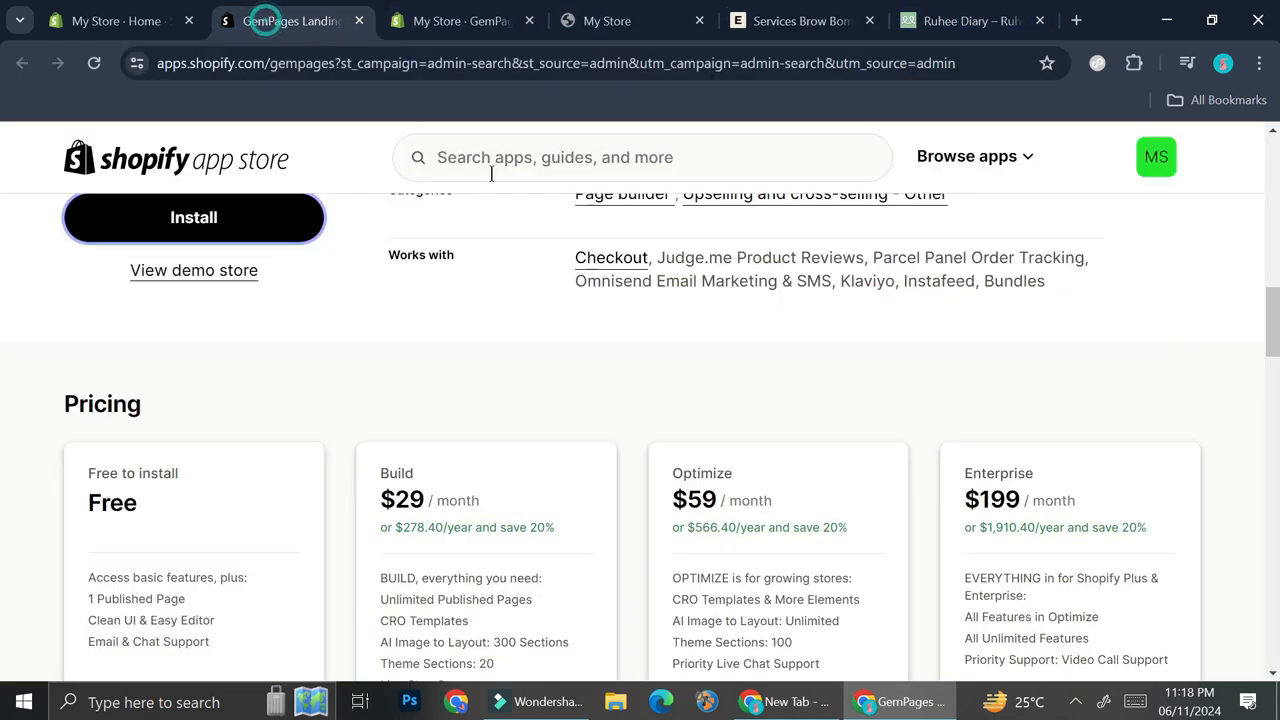
pyautogui.click(484, 12)
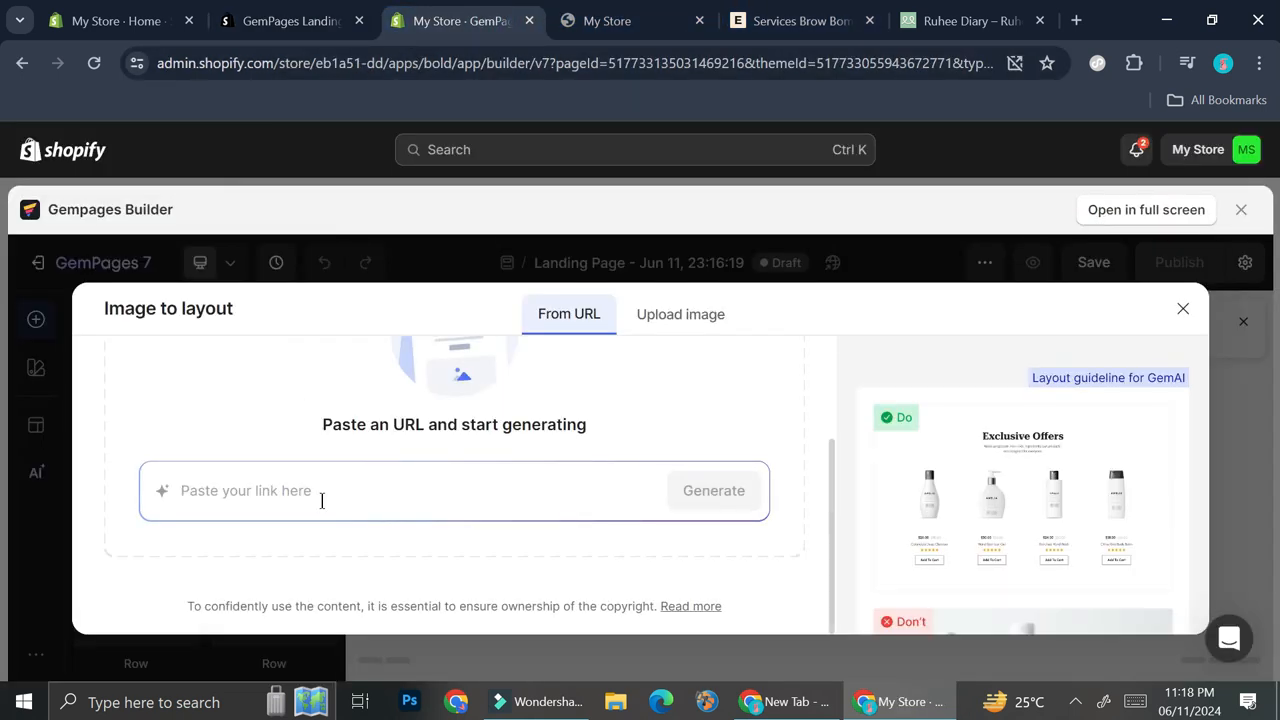
pyautogui.hotkey('ctrl', 'v')
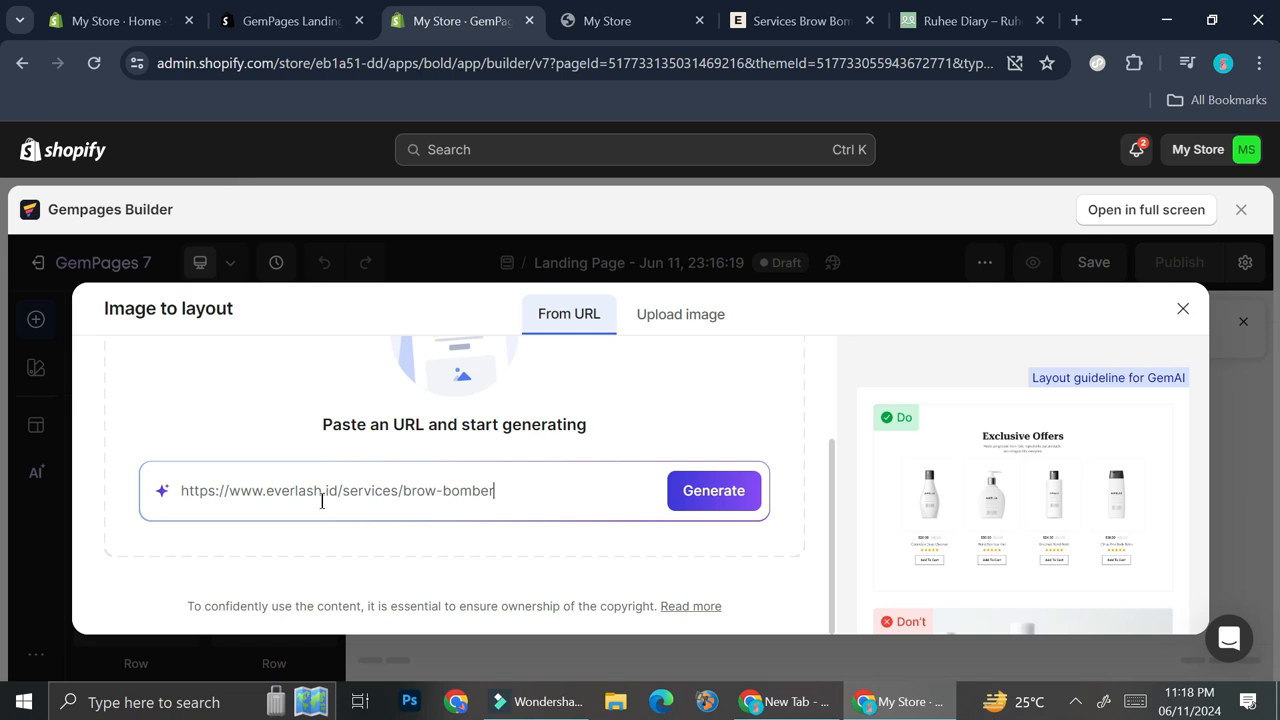
pyautogui.click(706, 491)
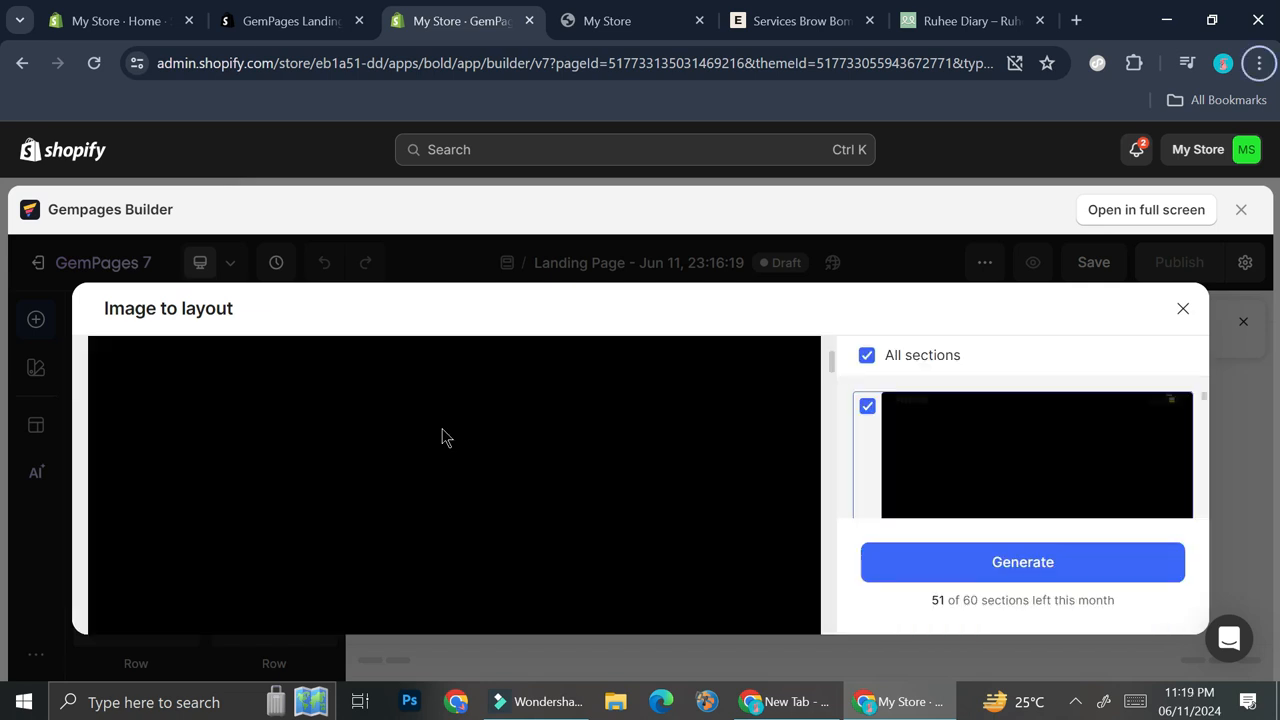
# Look through all captured sections of the Brow Bomber page in the Image to Layout preview and return to the first one
pyautogui.scroll(-10, 654, 430)
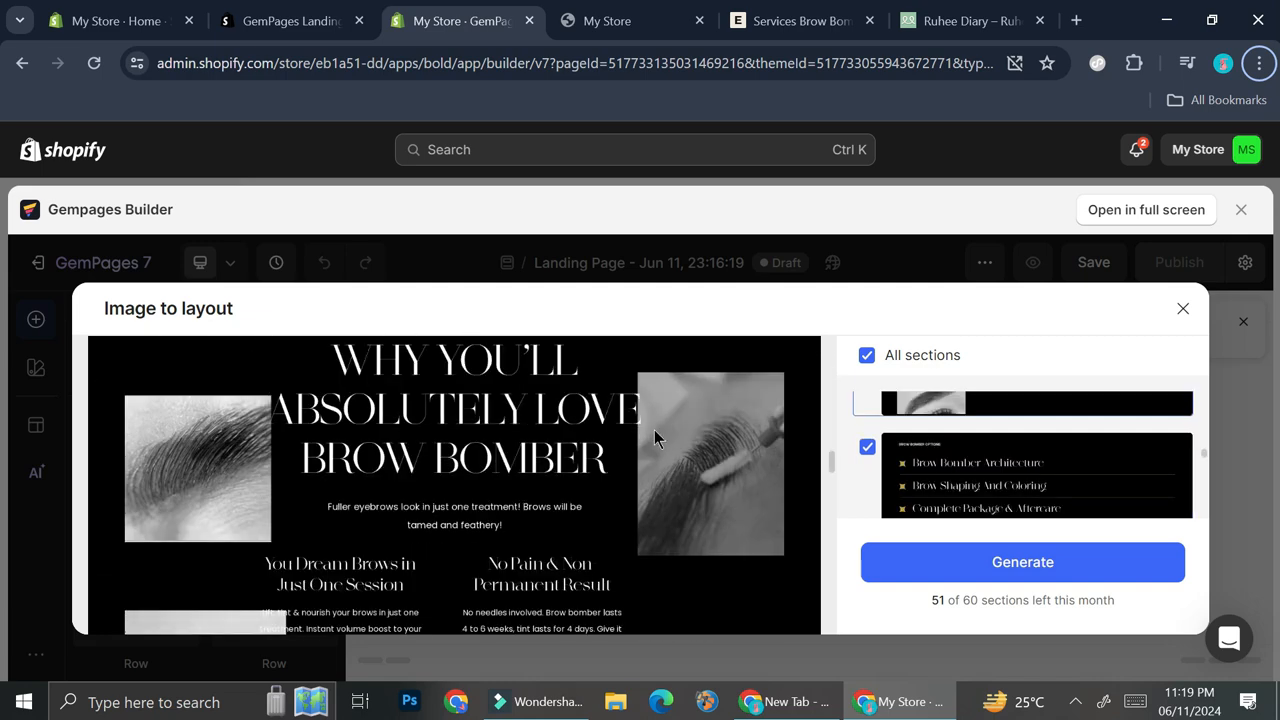
pyautogui.scroll(-3, 654, 430)
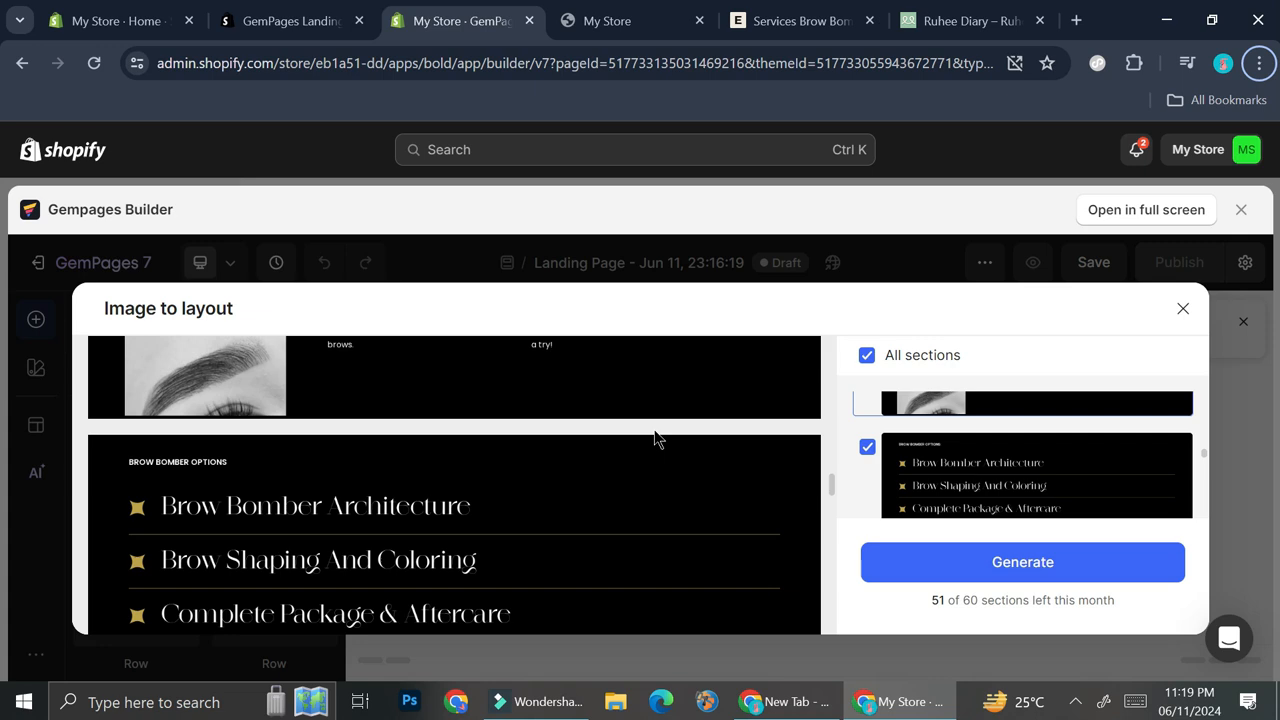
pyautogui.scroll(-4, 491, 440)
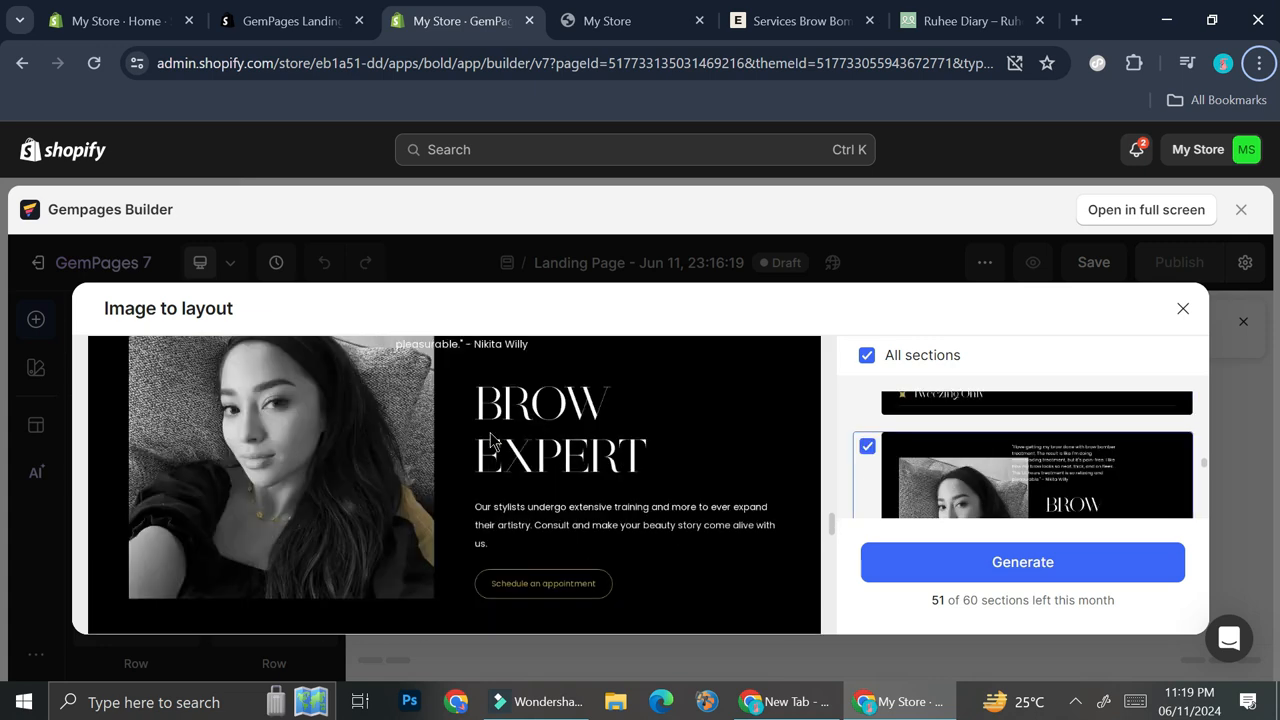
pyautogui.scroll(3, 491, 440)
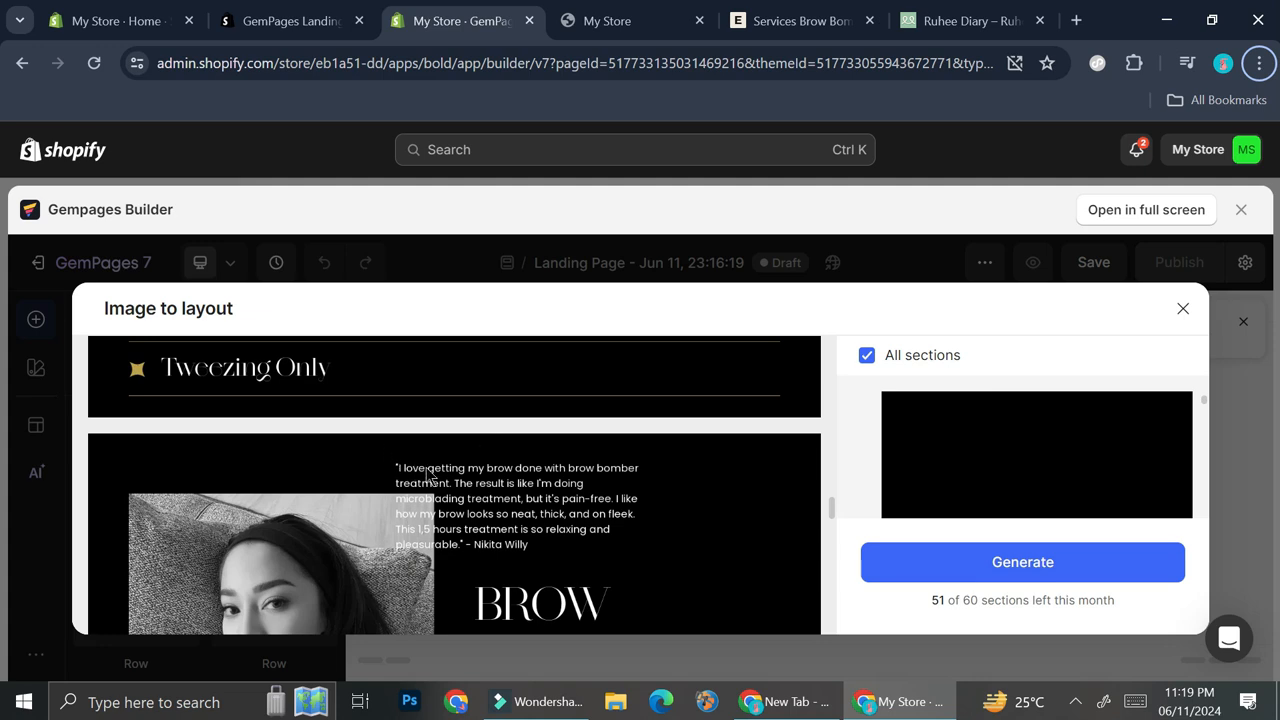
pyautogui.scroll(-5, 425, 475)
pyautogui.scroll(-5, 450, 465)
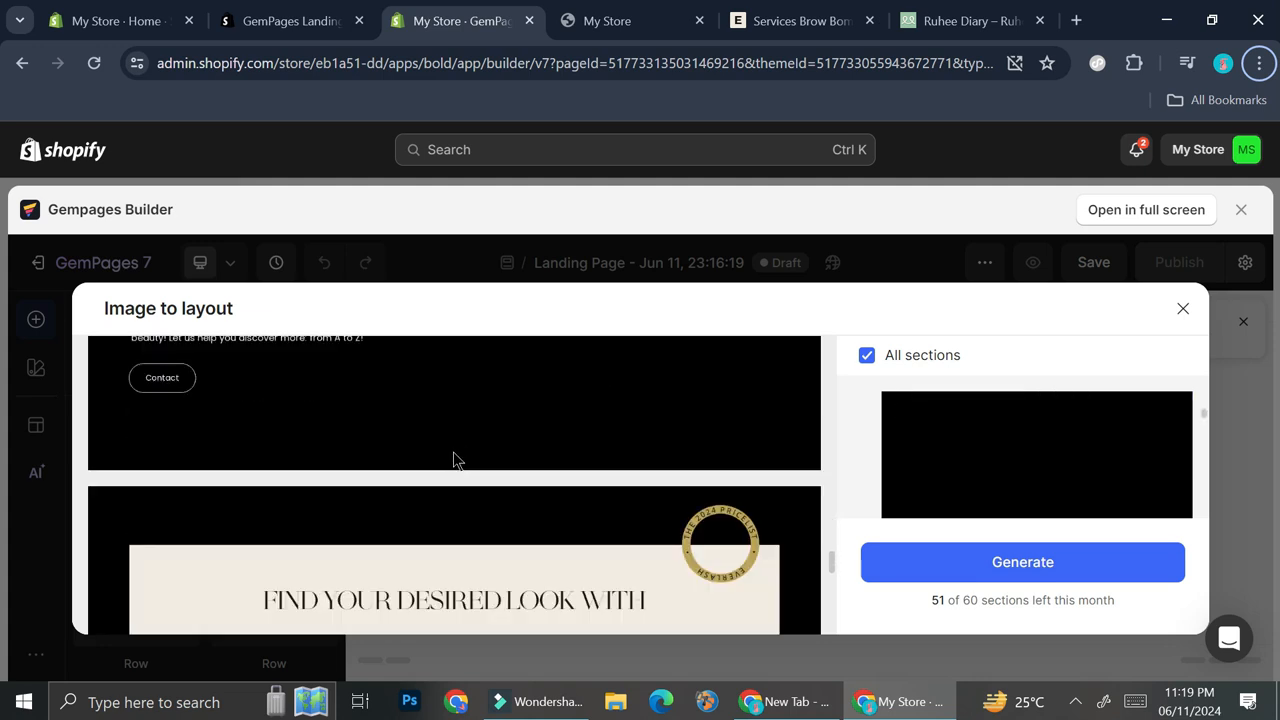
pyautogui.scroll(1, 615, 447)
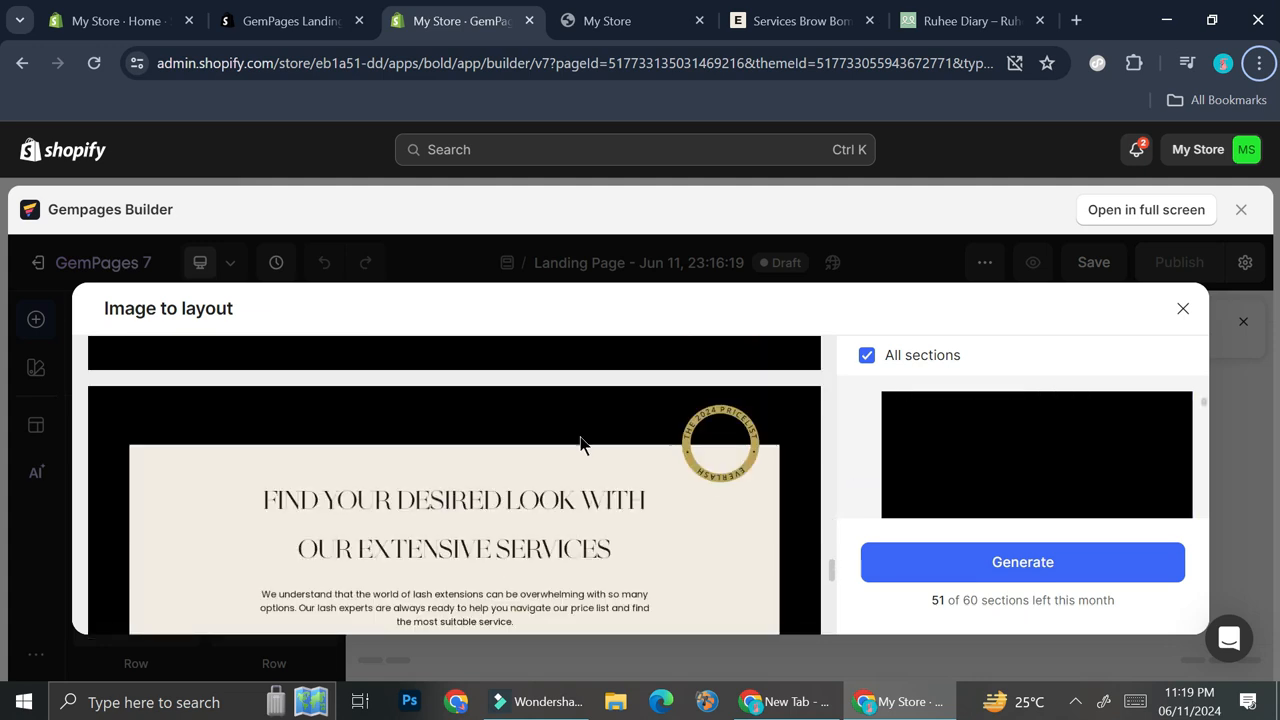
pyautogui.scroll(-1, 463, 447)
pyautogui.scroll(-1, 463, 447)
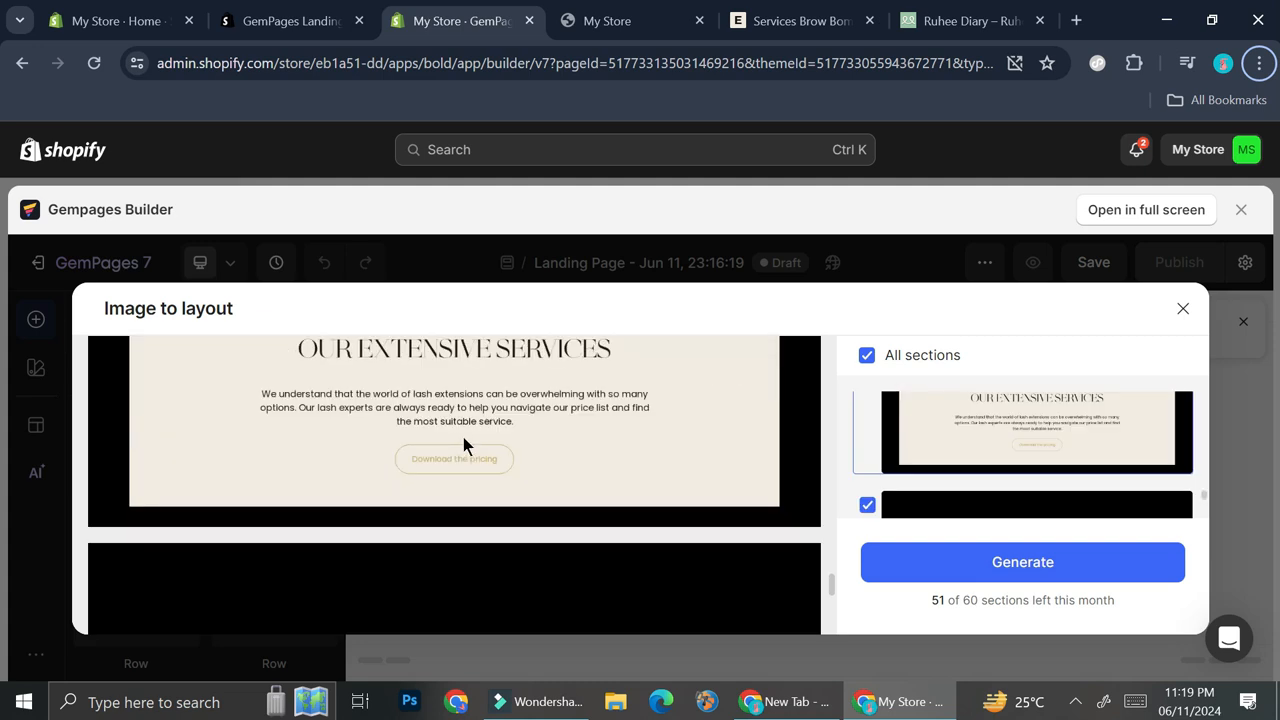
pyautogui.scroll(-3, 483, 441)
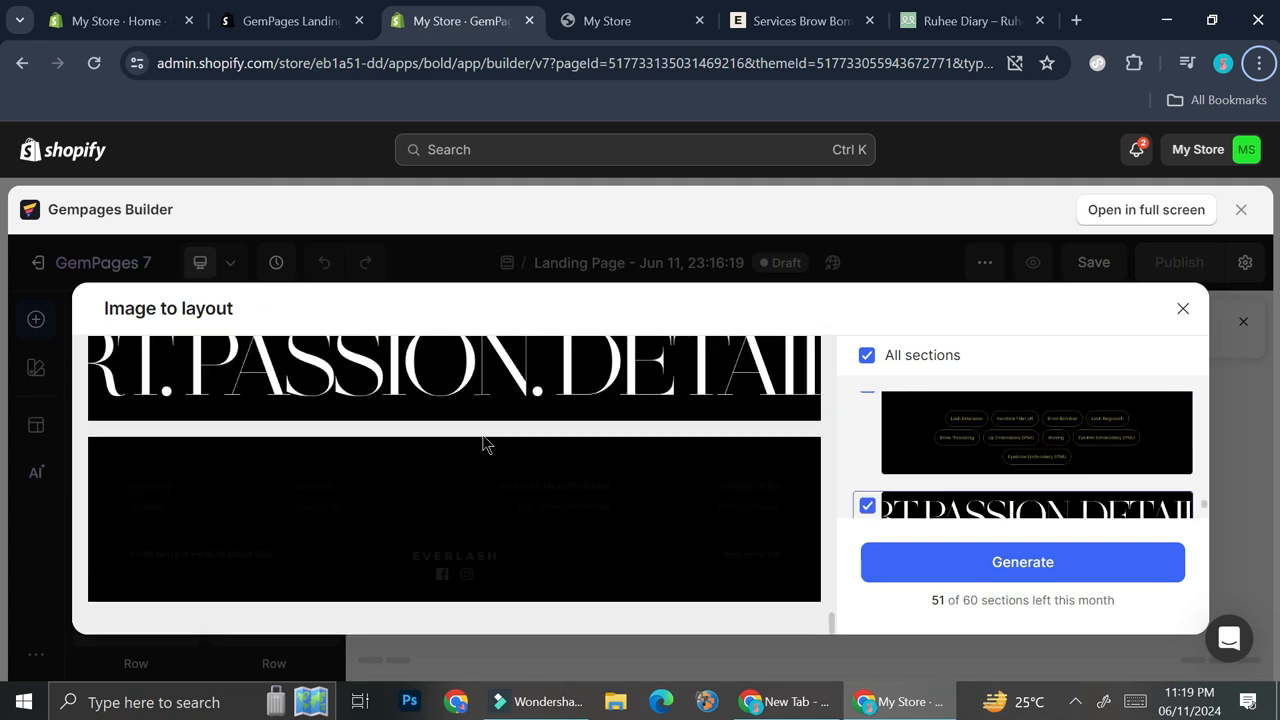
pyautogui.scroll(15, 483, 443)
pyautogui.scroll(5, 483, 443)
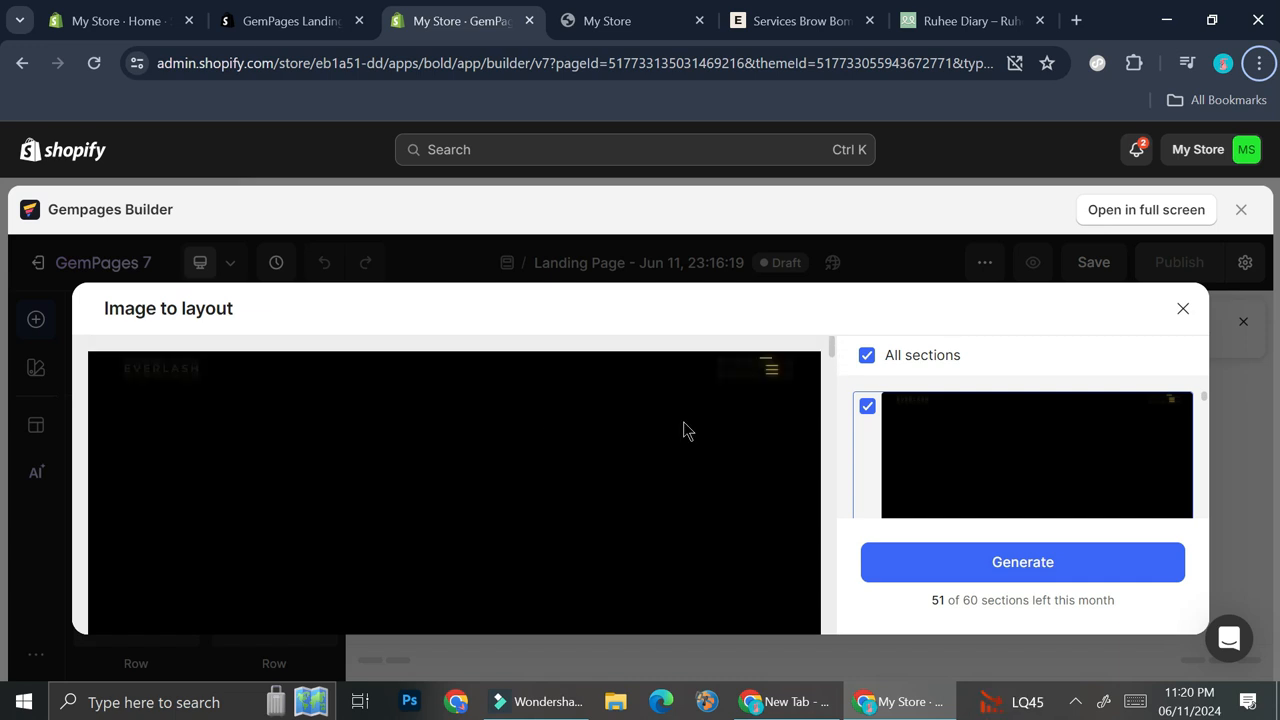
# Deselect all sections, select only the Brow Expert and "Find your desired look with our extensive services" sections, and generate their layout
pyautogui.click(865, 360)
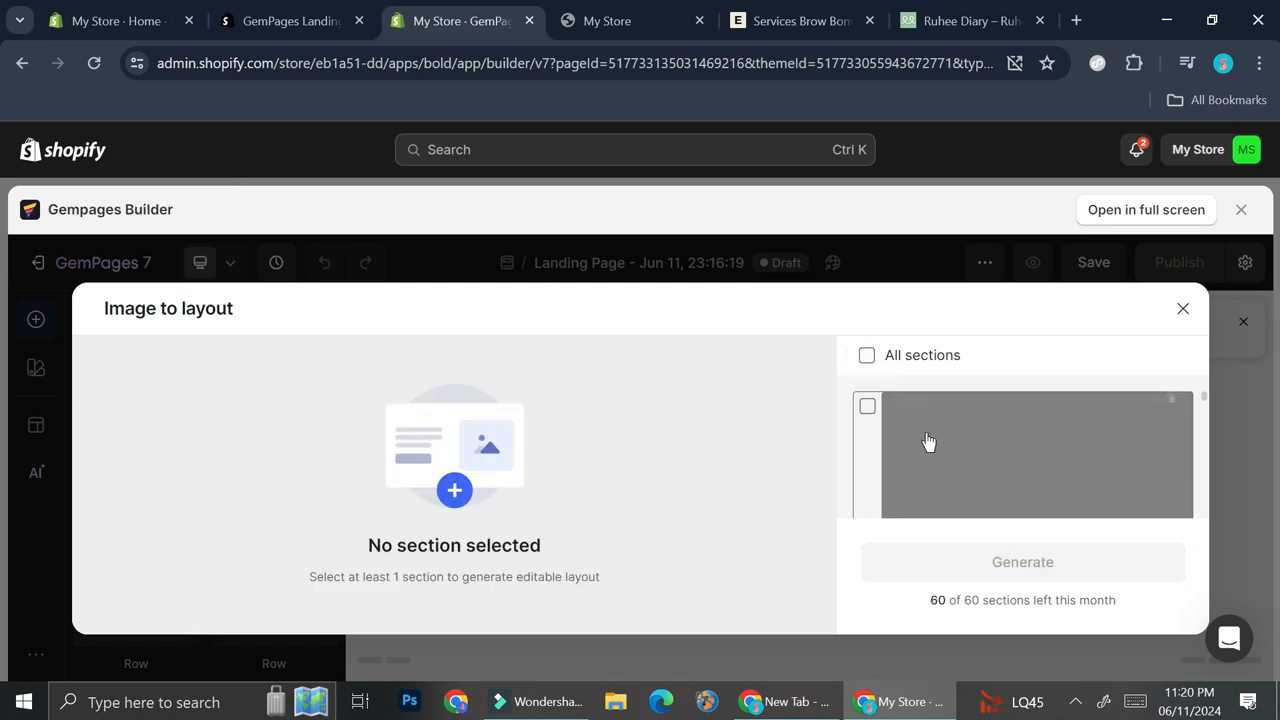
pyautogui.scroll(-5, 910, 432)
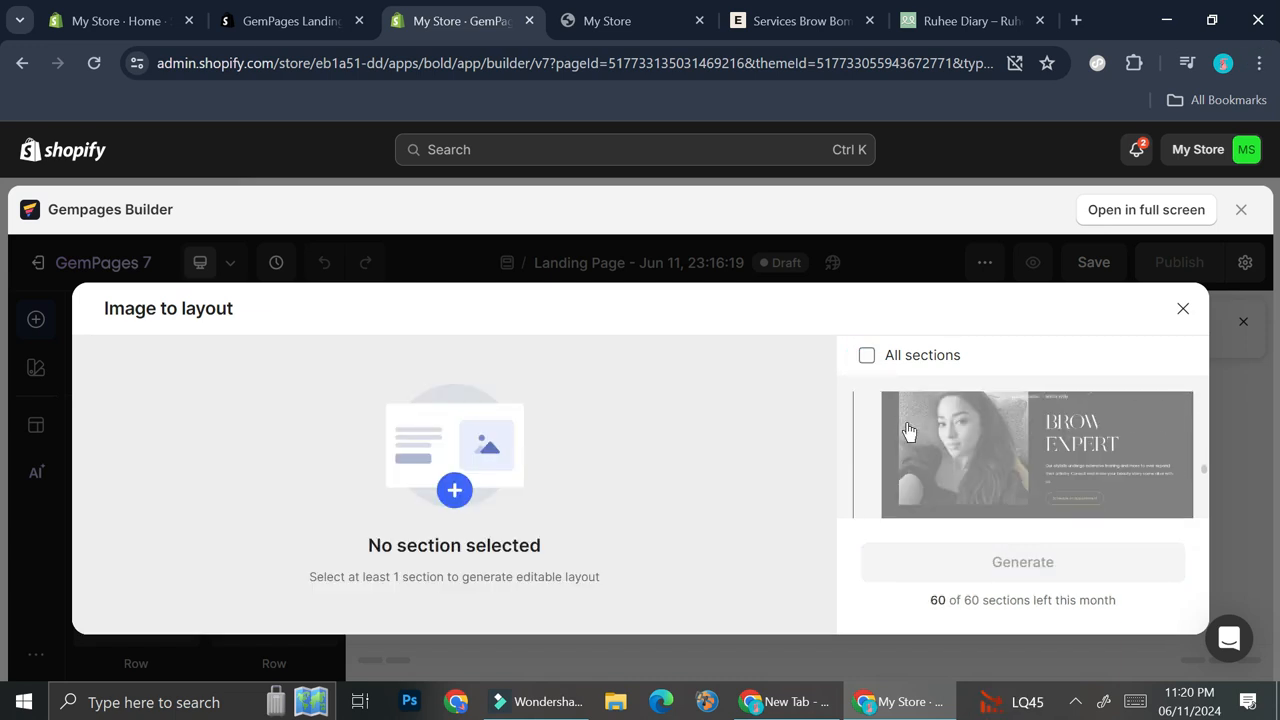
pyautogui.scroll(2, 908, 430)
pyautogui.click(866, 462)
pyautogui.scroll(-3, 900, 455)
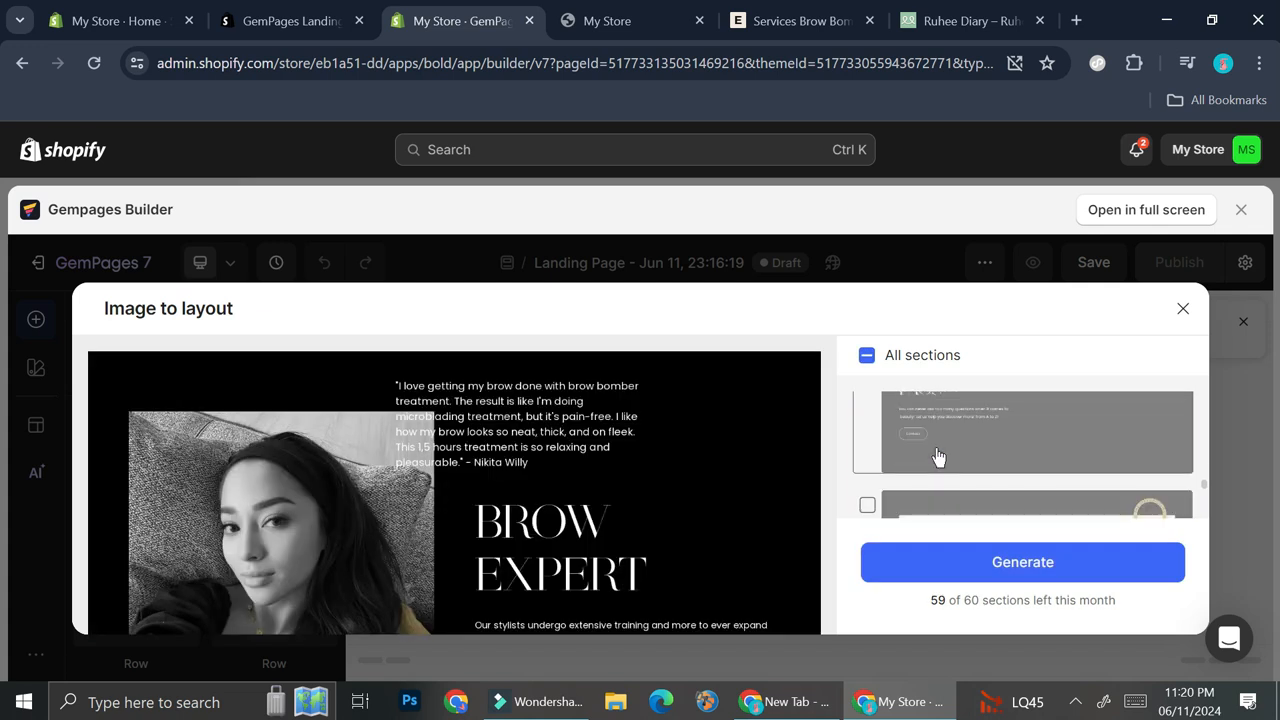
pyautogui.scroll(-1, 938, 457)
pyautogui.click(867, 408)
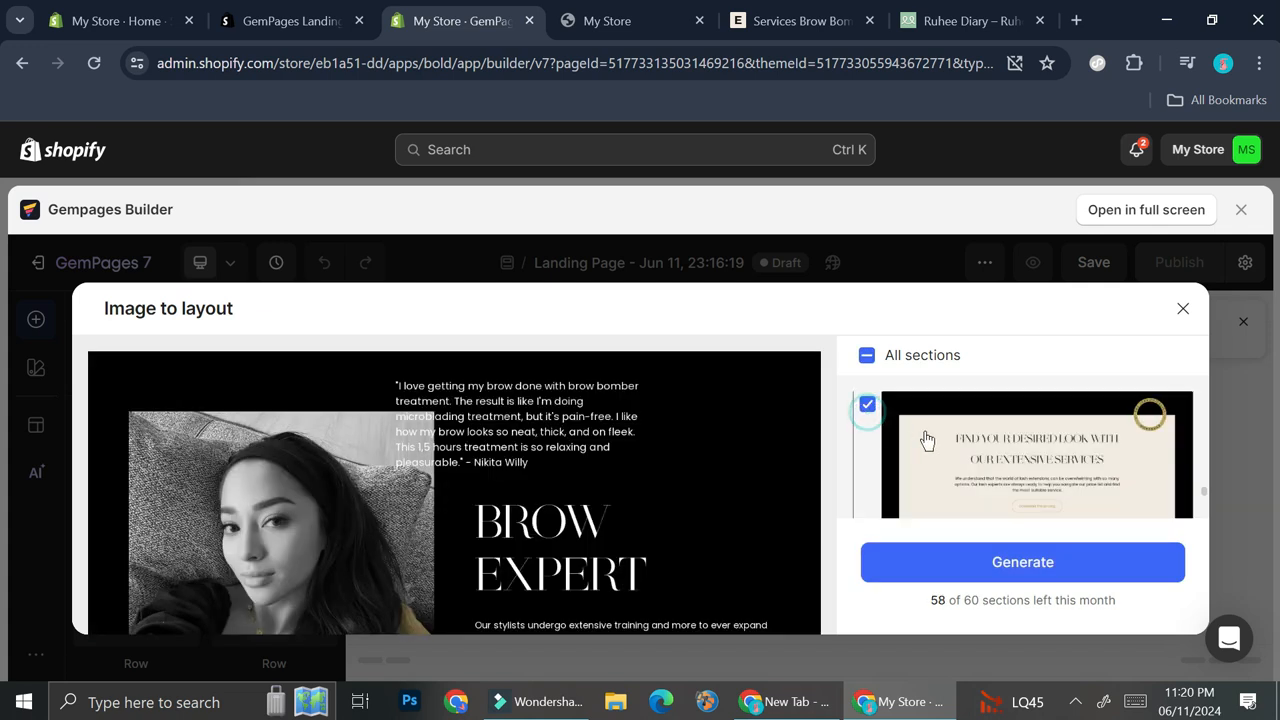
pyautogui.scroll(-3, 949, 448)
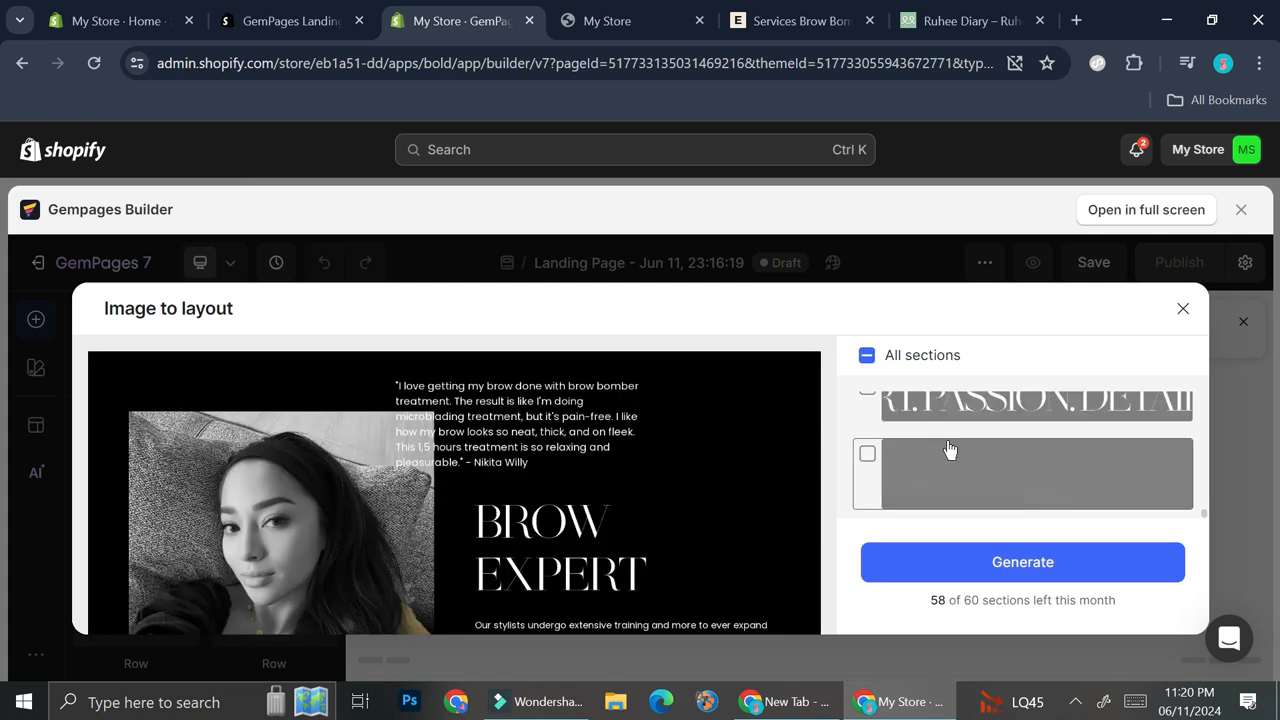
pyautogui.click(949, 566)
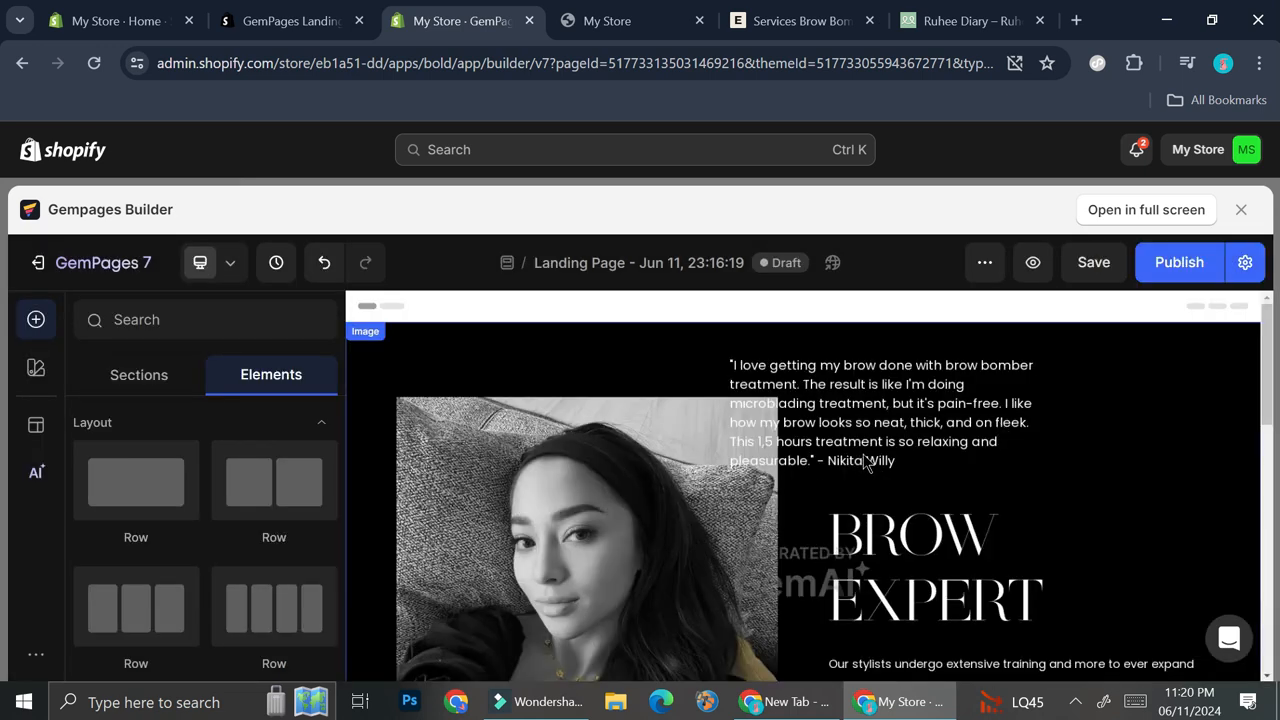
# Examine the two generated sections on the landing page and open the settings of the Brow Expert section
pyautogui.scroll(-5, 640, 430)
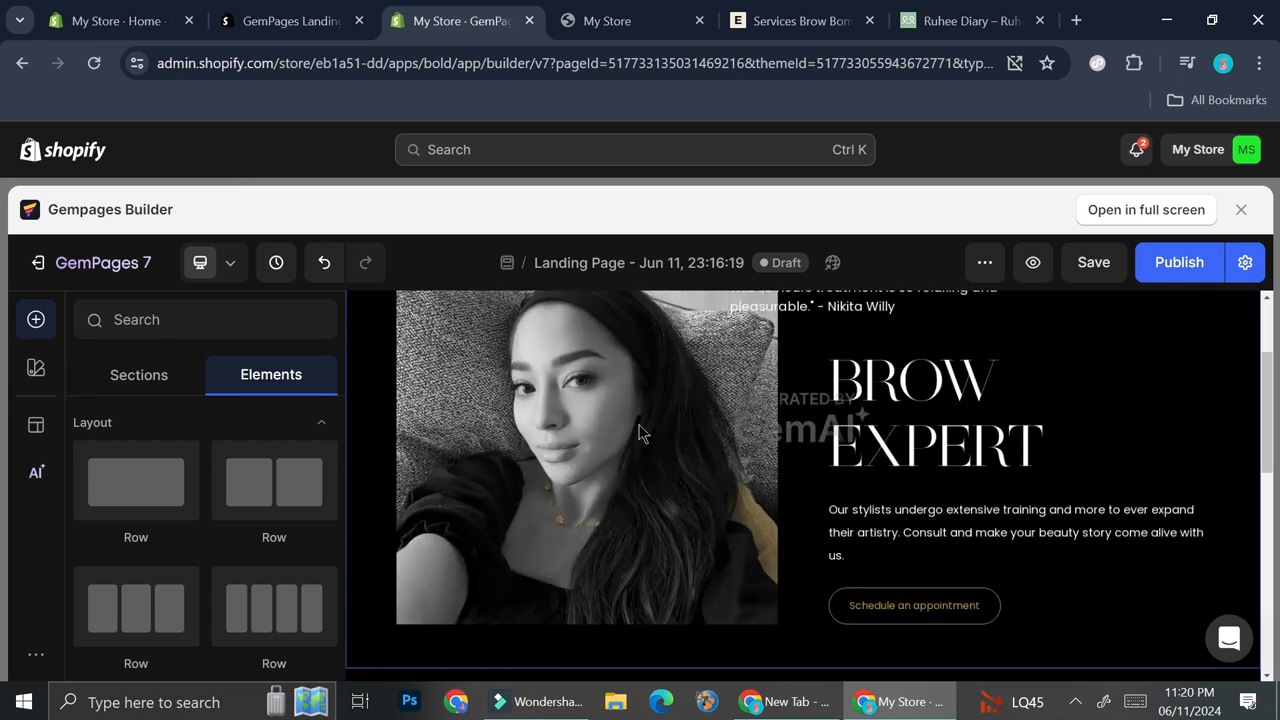
pyautogui.scroll(-2, 670, 415)
pyautogui.scroll(5, 670, 420)
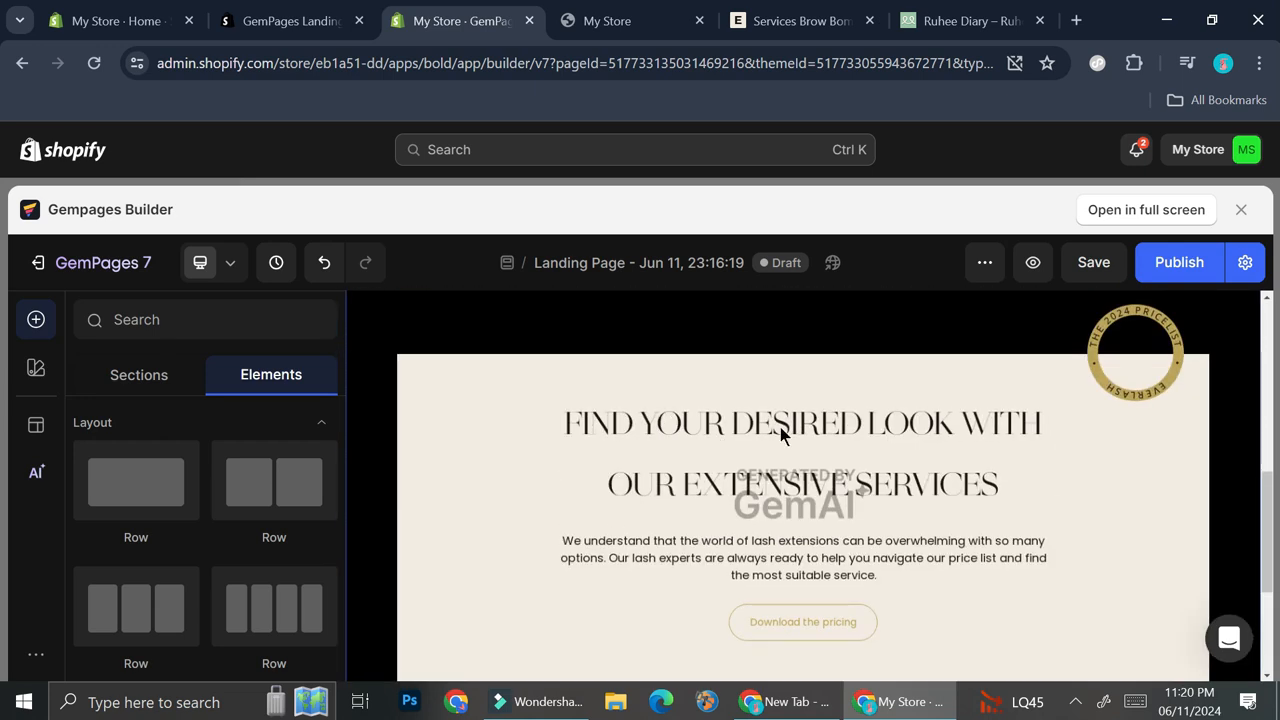
pyautogui.click(688, 491)
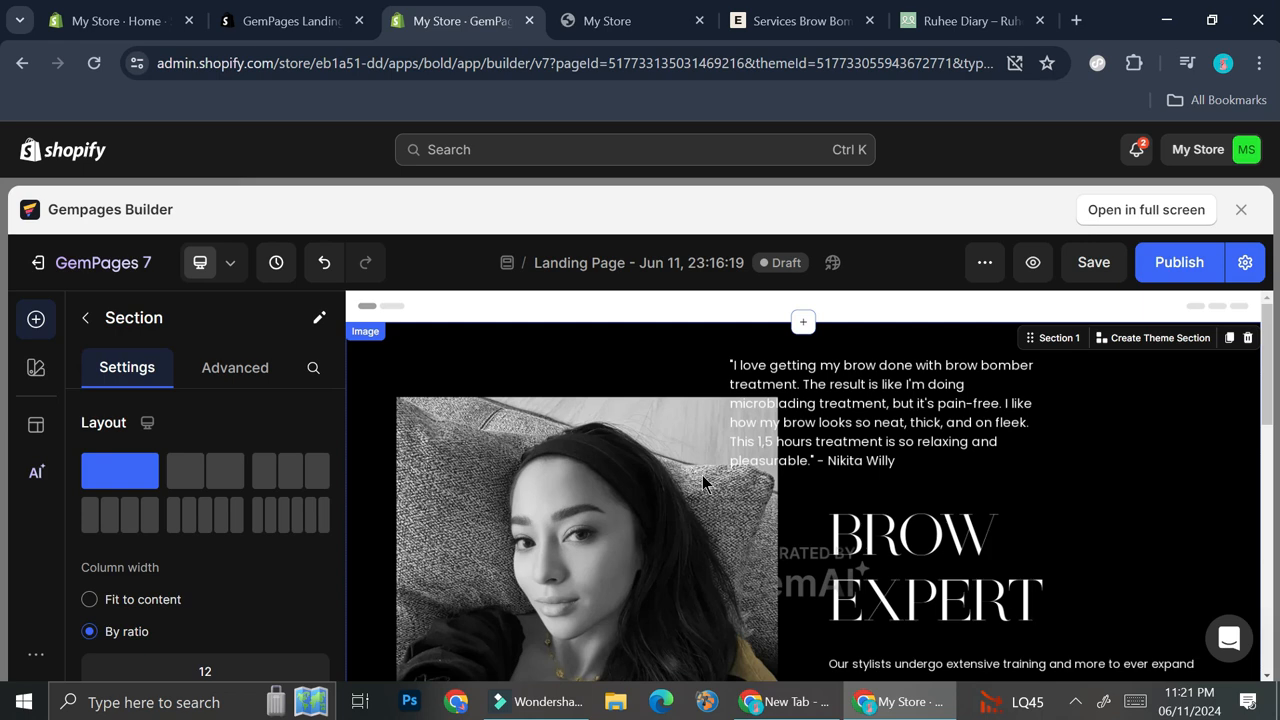
pyautogui.scroll(-4, 702, 476)
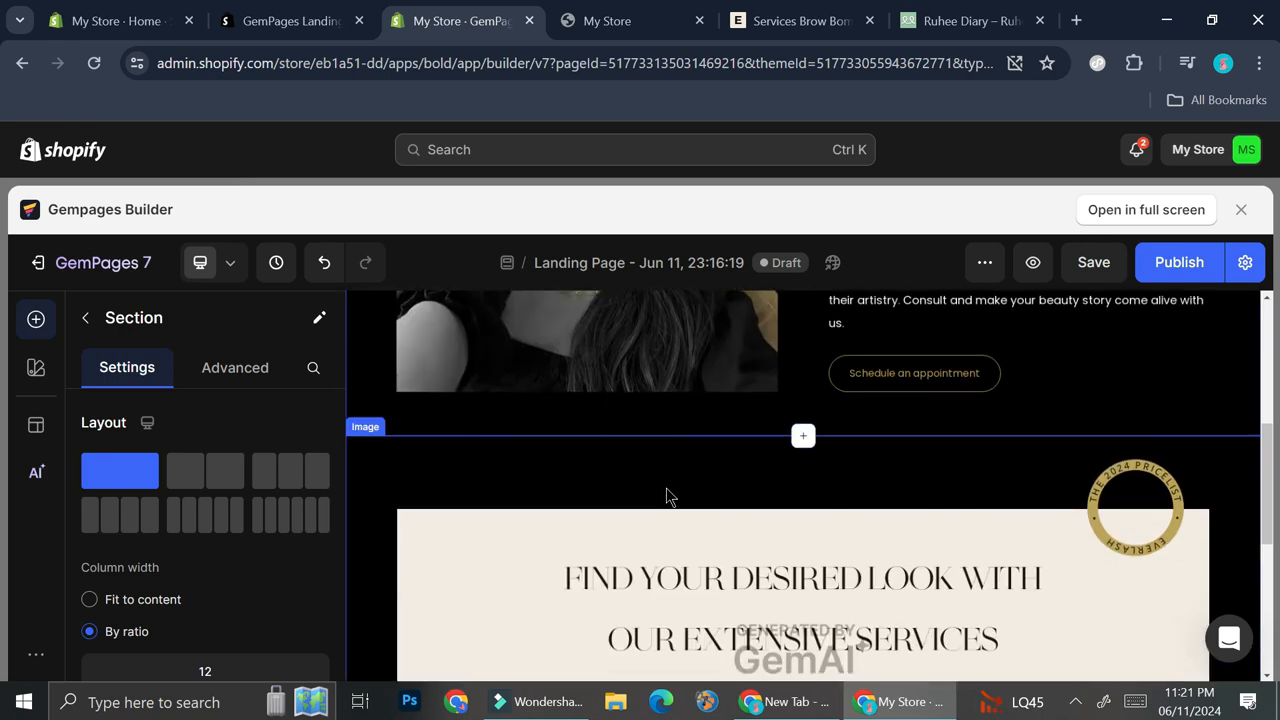
# Switch to the Ruhee Diary website and look through the design of its home page
pyautogui.click(945, 30)
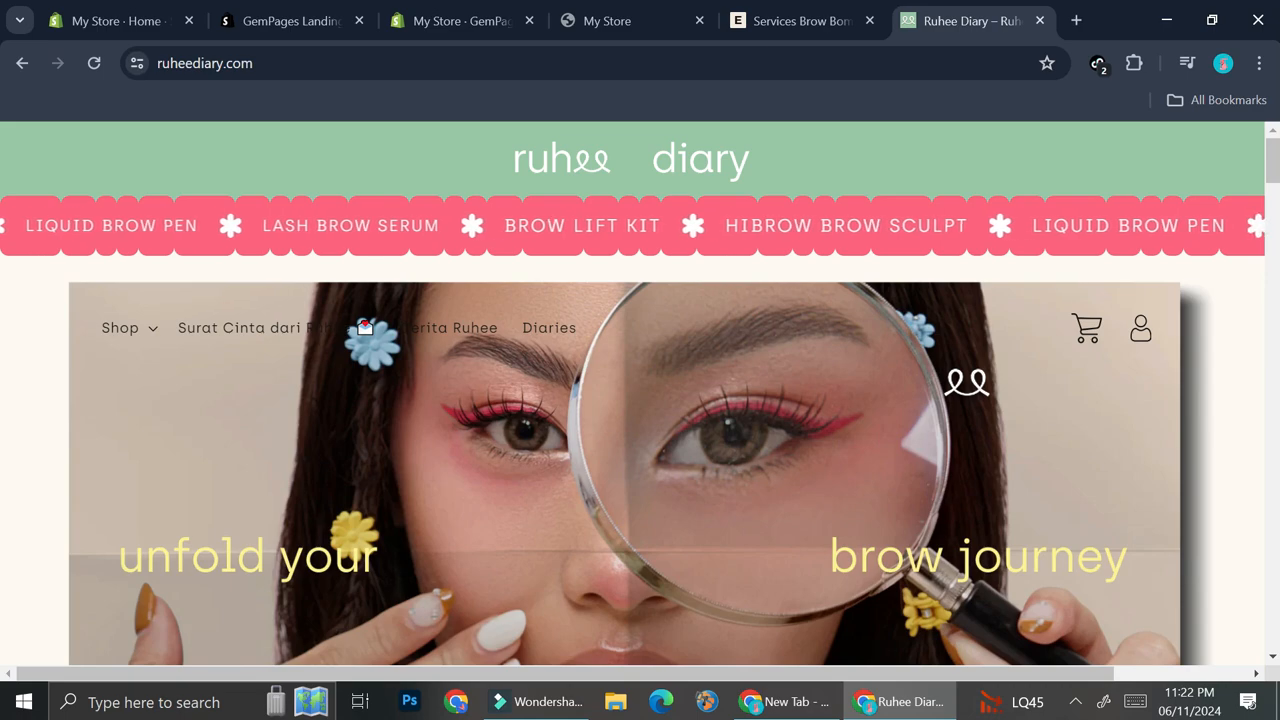
pyautogui.scroll(-7, 966, 381)
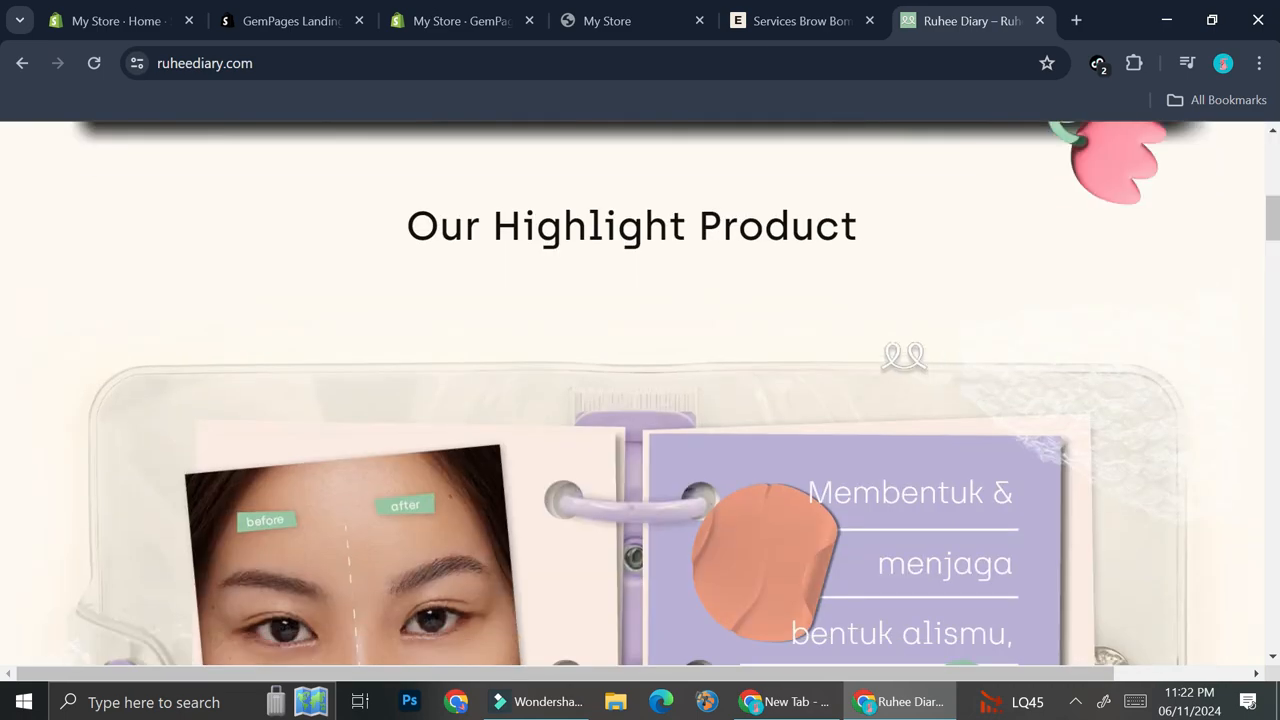
pyautogui.scroll(-10, 746, 342)
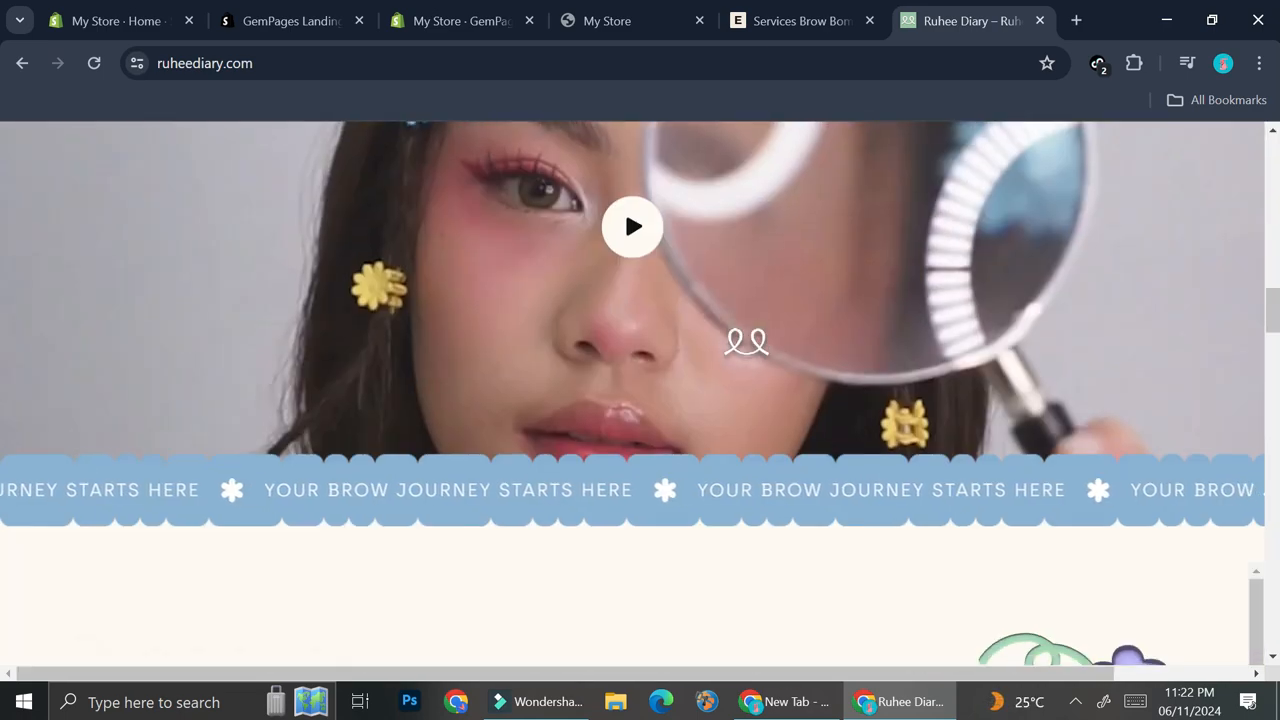
pyautogui.scroll(-7, 746, 342)
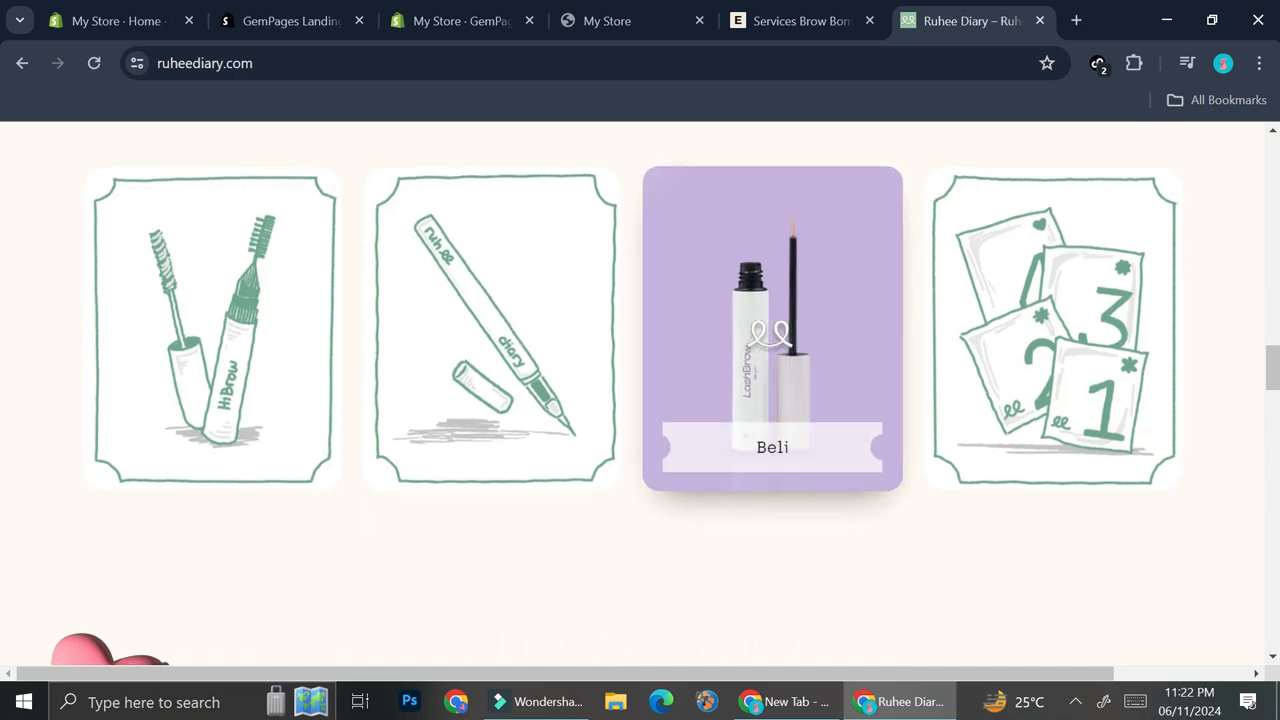
pyautogui.scroll(-10, 770, 333)
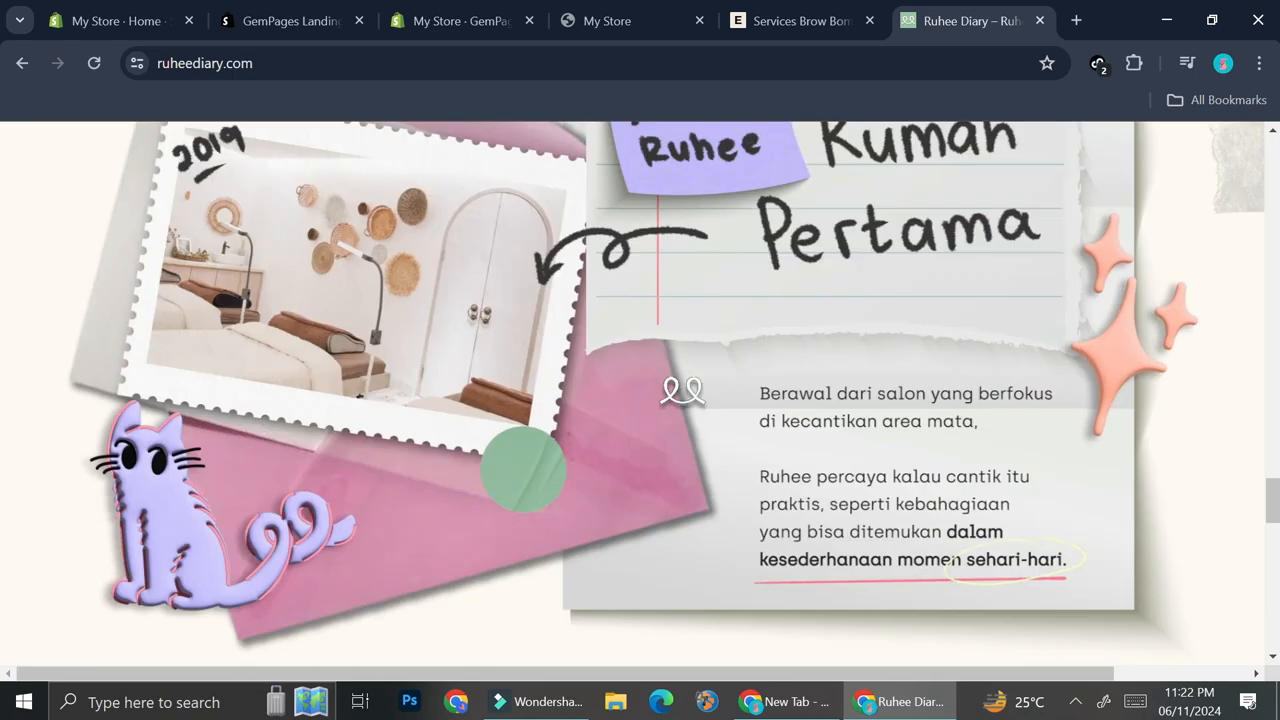
pyautogui.scroll(20, 682, 390)
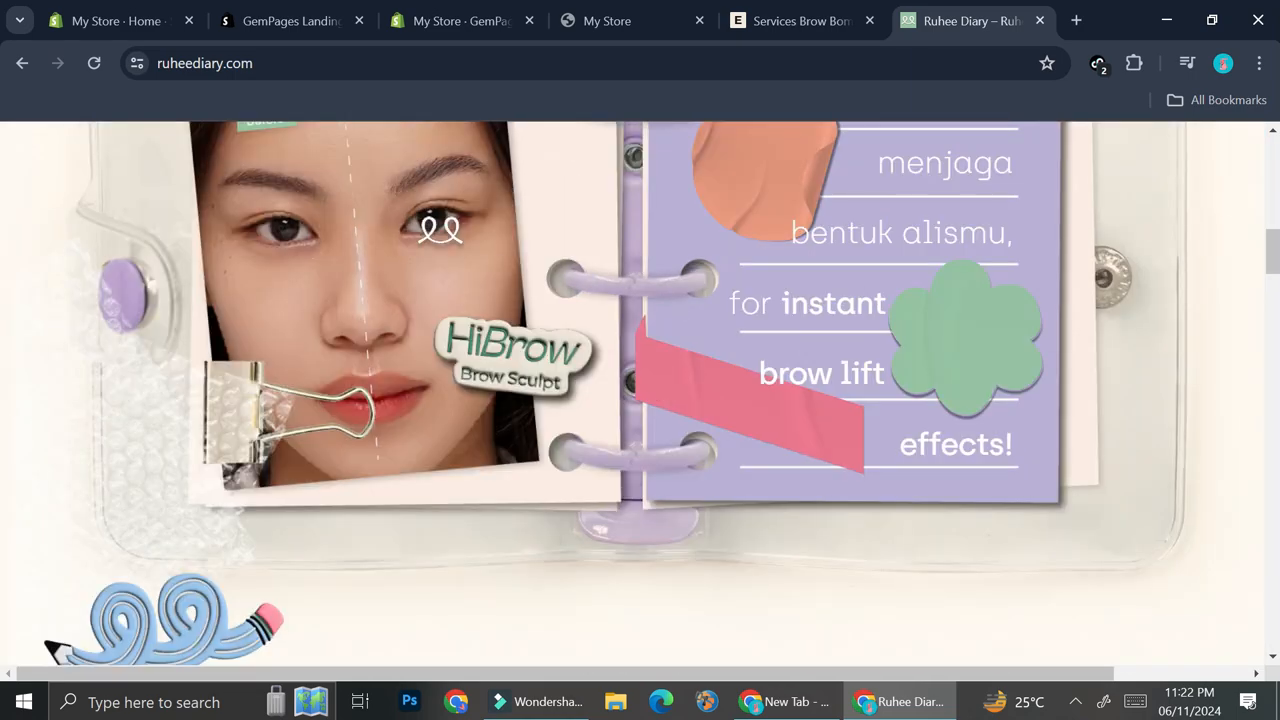
# Copy the ruheediary.com URL, paste it into Image to Layout in the GemPages builder, and start generating from it
pyautogui.click(111, 61)
pyautogui.hotkey('ctrl', 'c')
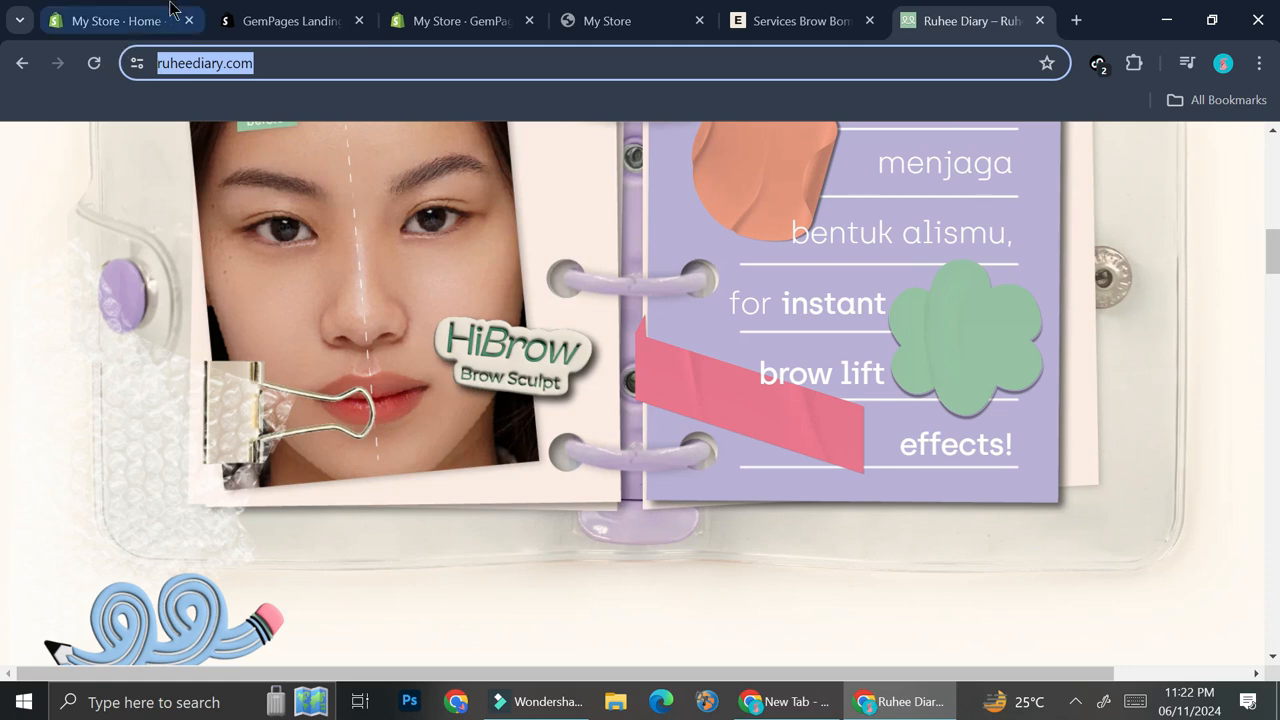
pyautogui.click(423, 12)
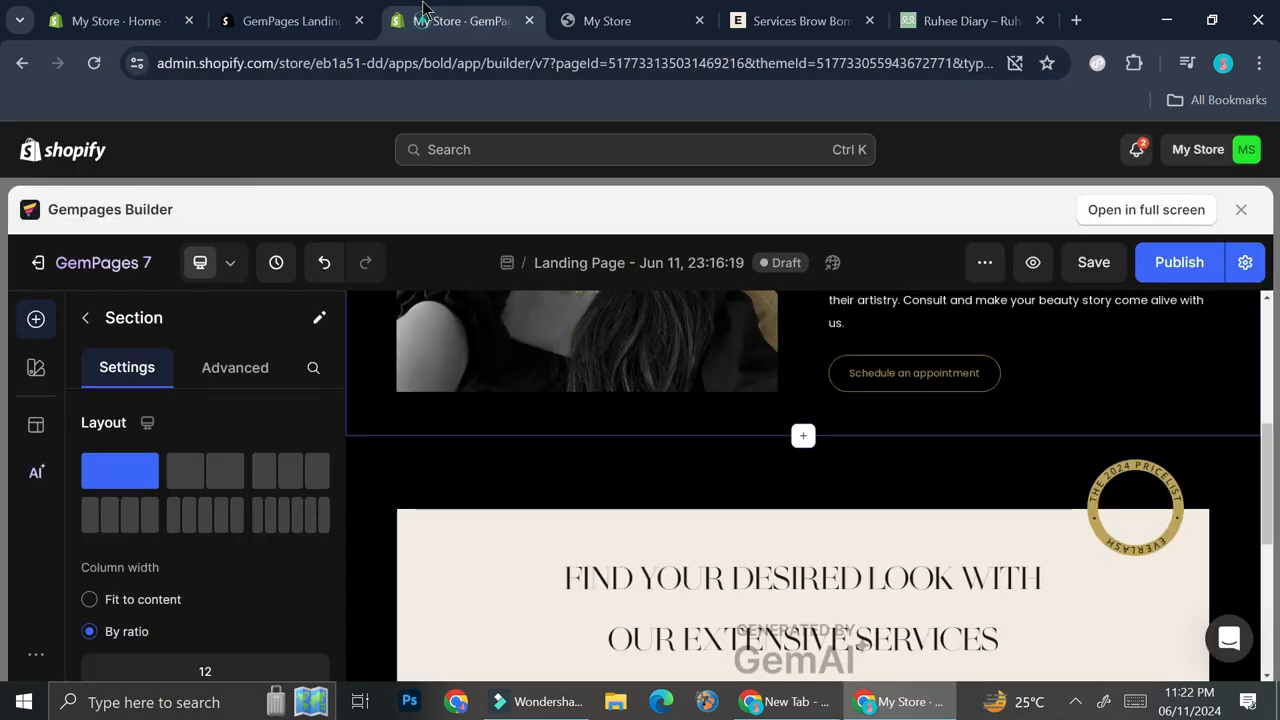
pyautogui.scroll(5, 637, 332)
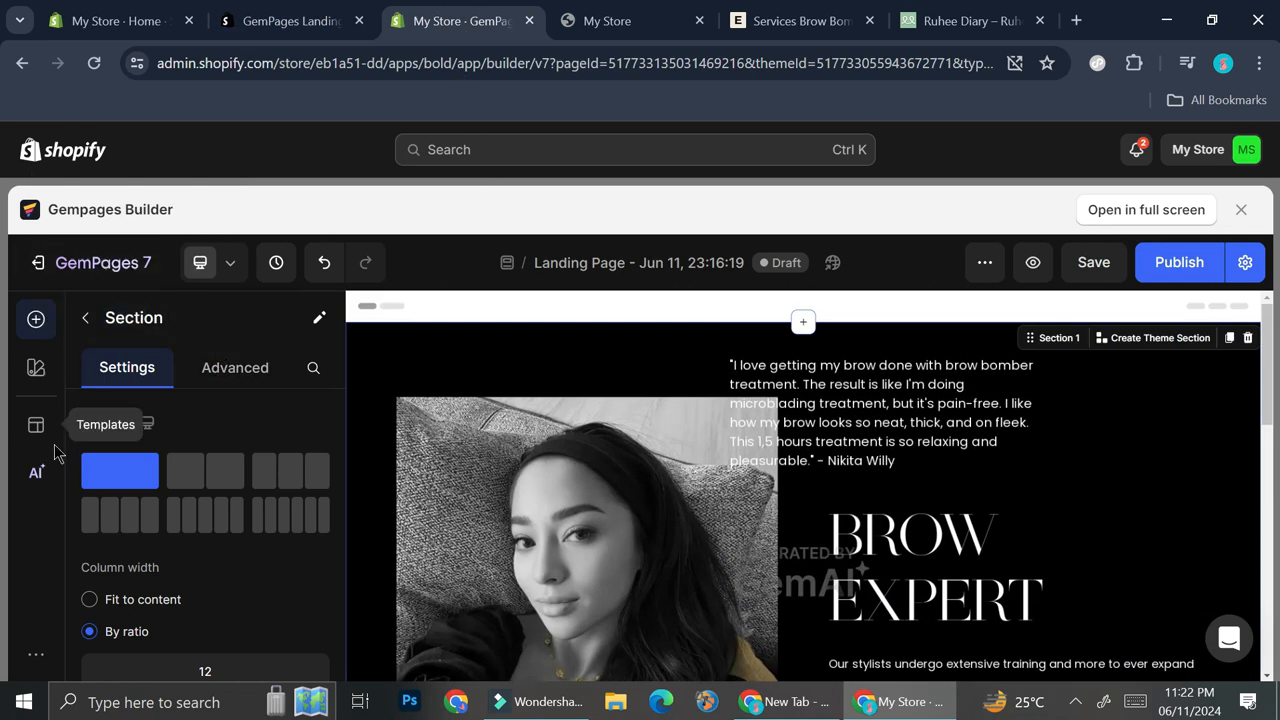
pyautogui.click(40, 472)
pyautogui.click(258, 491)
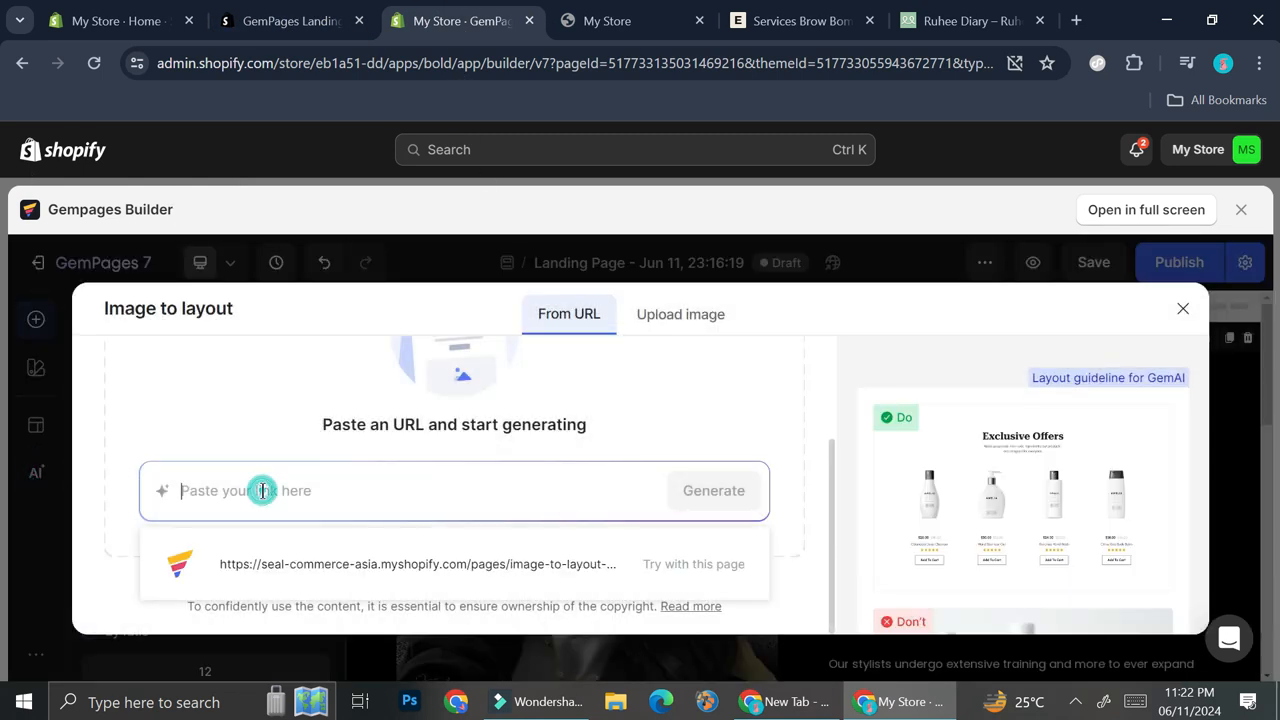
pyautogui.hotkey('ctrl', 'v')
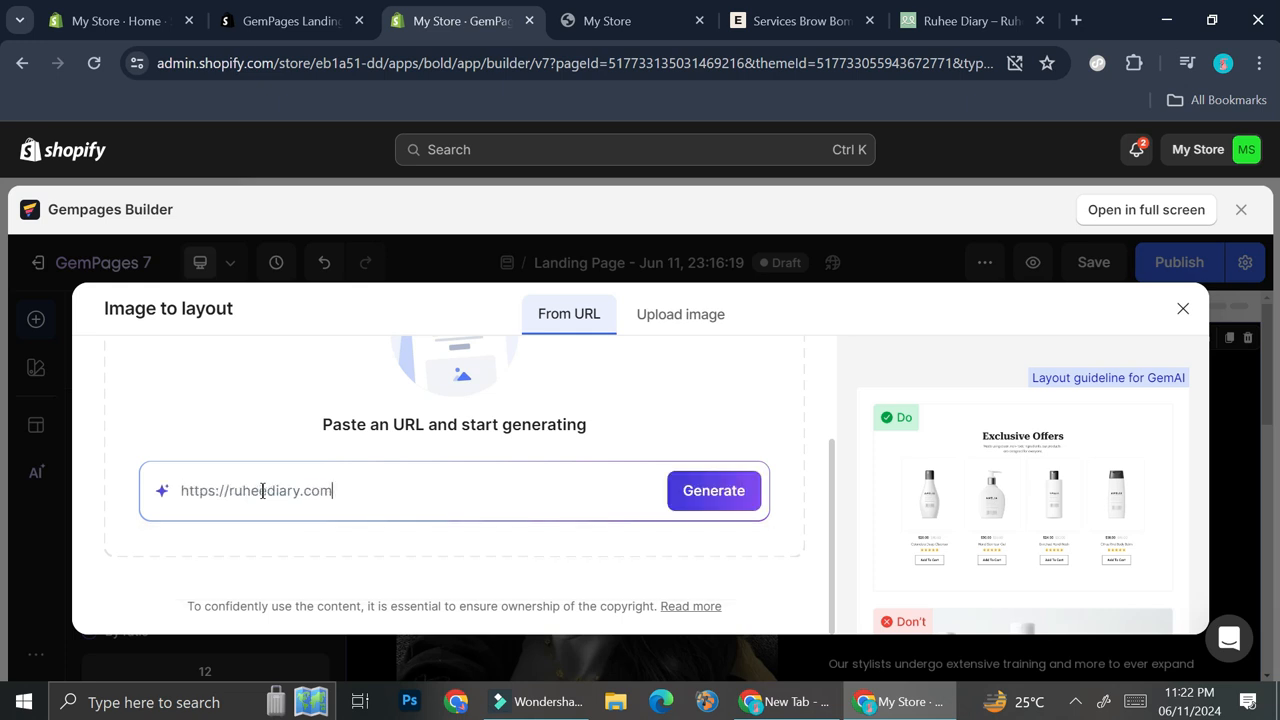
pyautogui.click(710, 490)
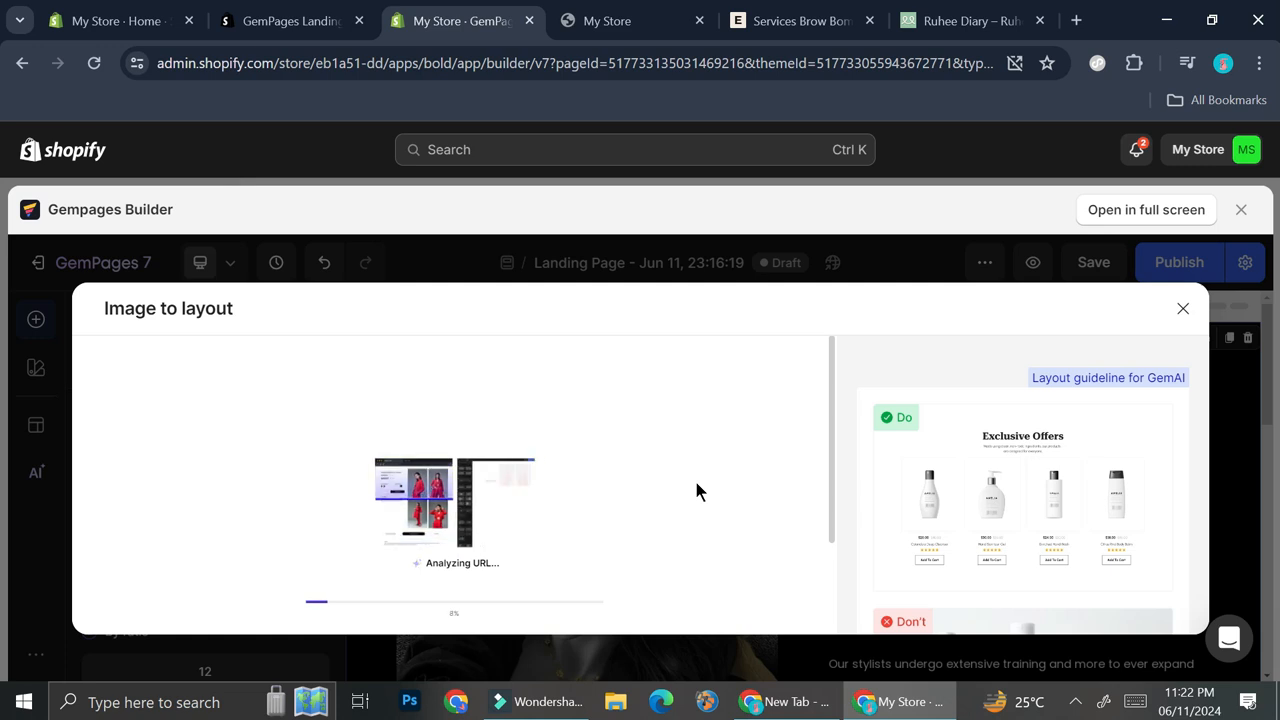
# Look through all captured sections of the Ruhee Diary page in the Image to Layout preview and return to the first one
pyautogui.click(1057, 670)
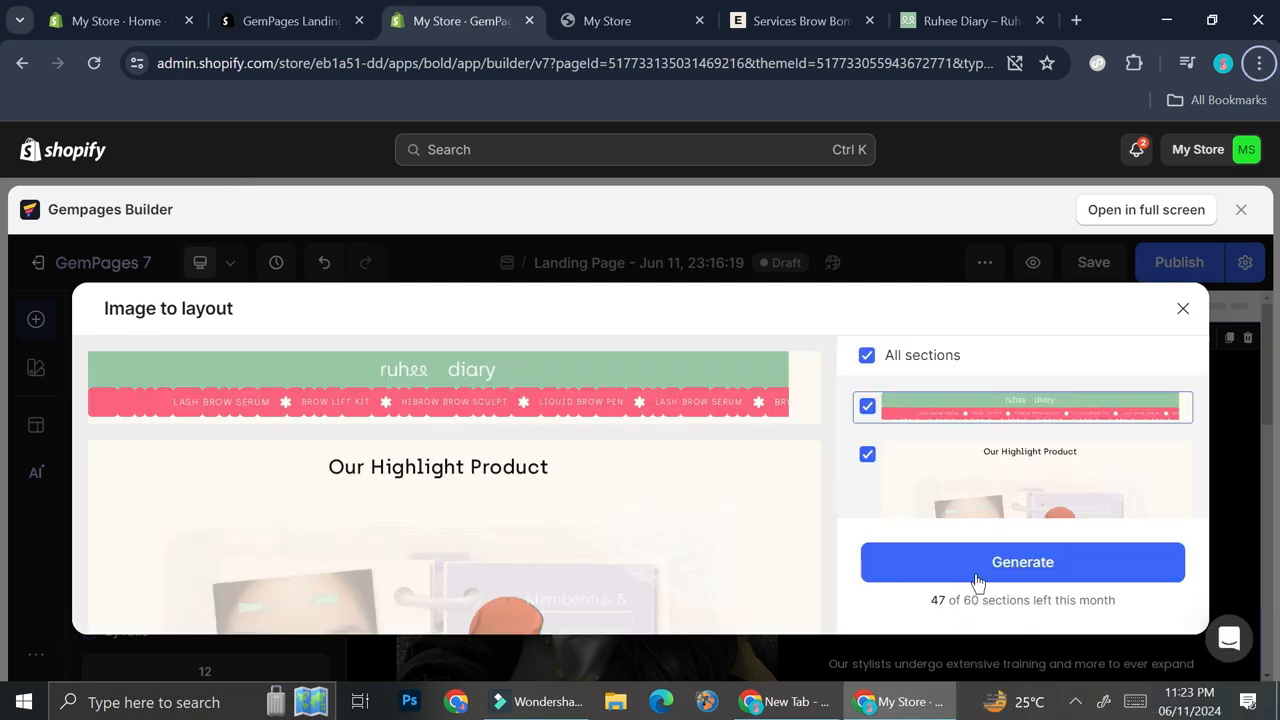
pyautogui.scroll(-10, 592, 457)
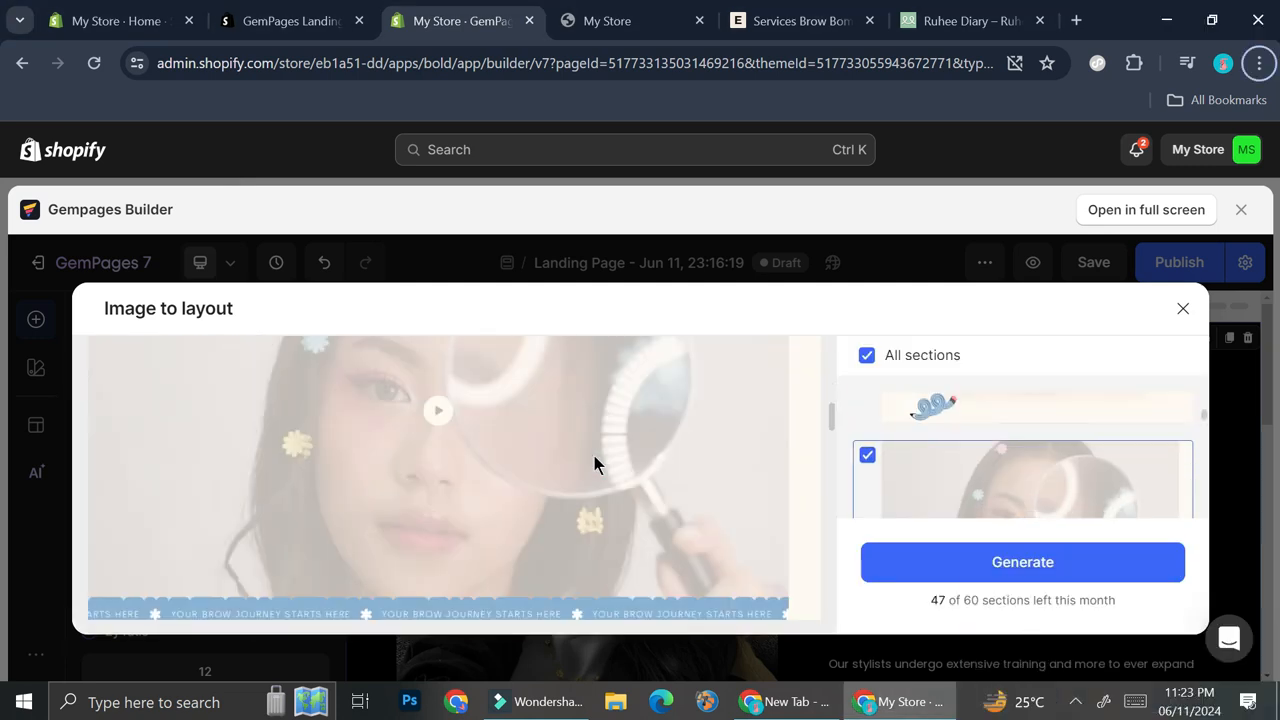
pyautogui.scroll(-10, 595, 462)
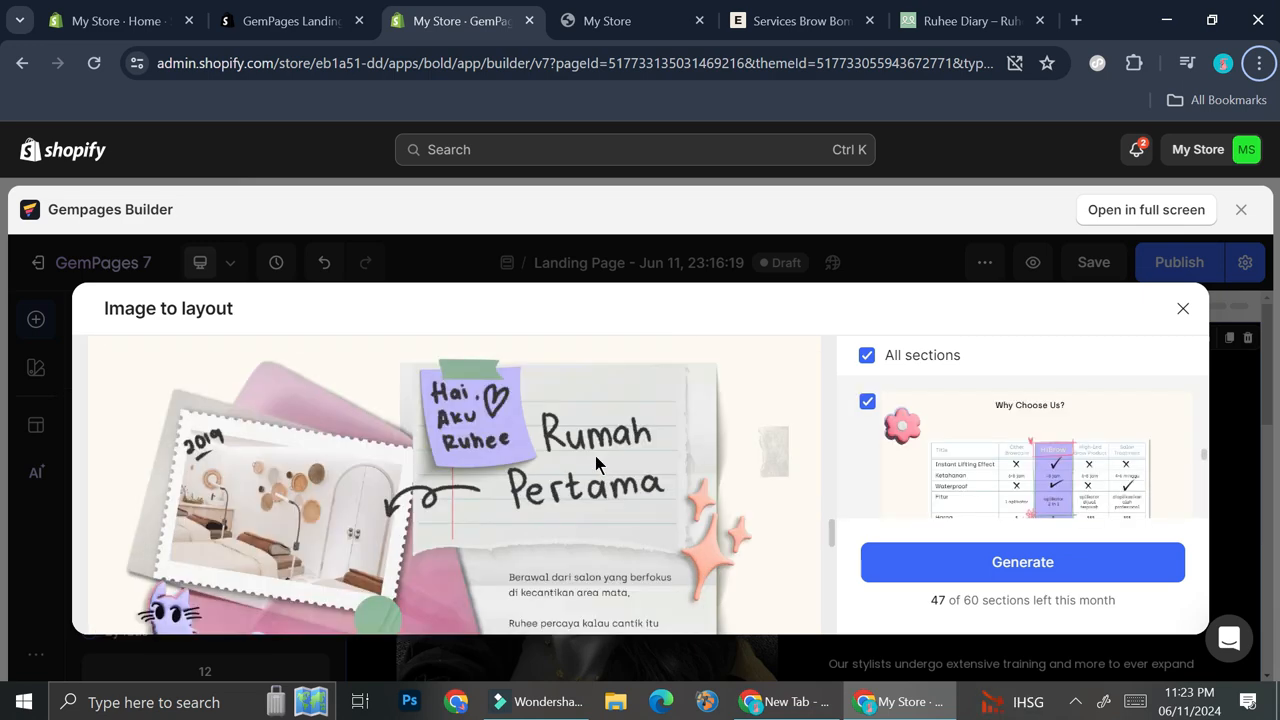
pyautogui.scroll(-2, 595, 457)
pyautogui.scroll(-10, 511, 435)
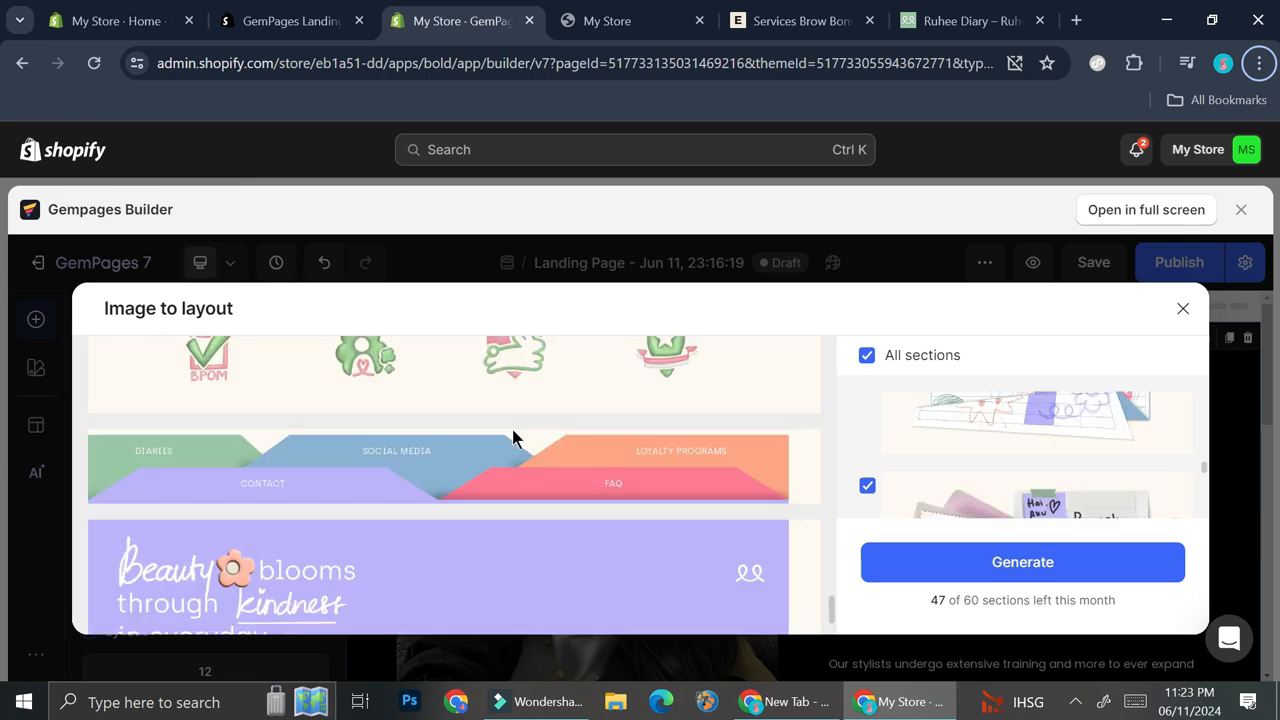
pyautogui.scroll(-1, 512, 437)
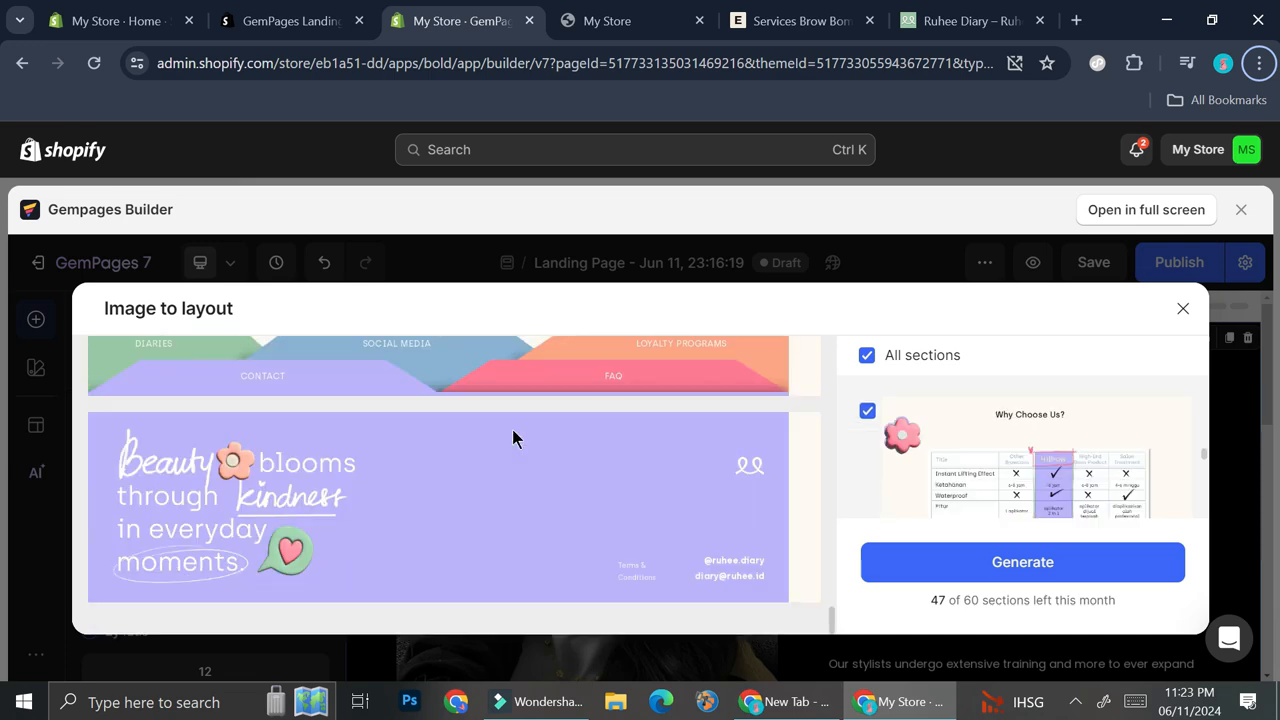
pyautogui.scroll(4, 930, 478)
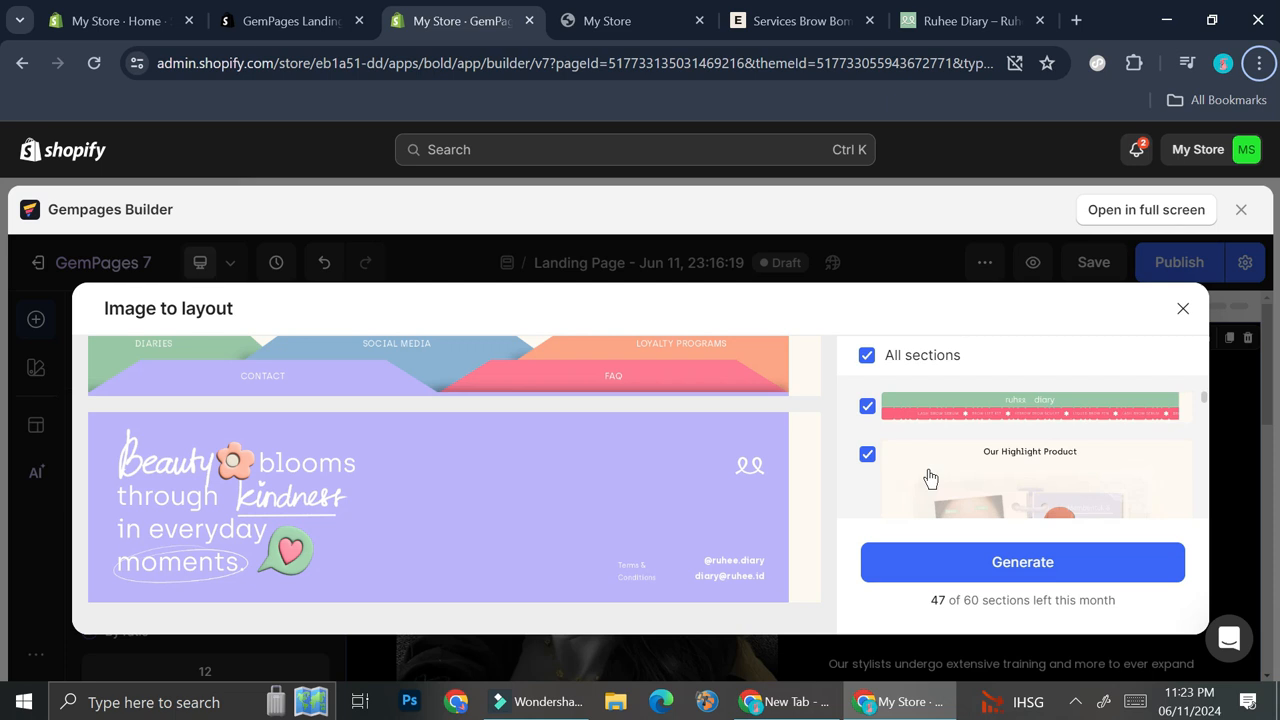
# Deselect all captured sections of the Ruhee Diary page
pyautogui.click(871, 412)
pyautogui.scroll(-5, 872, 425)
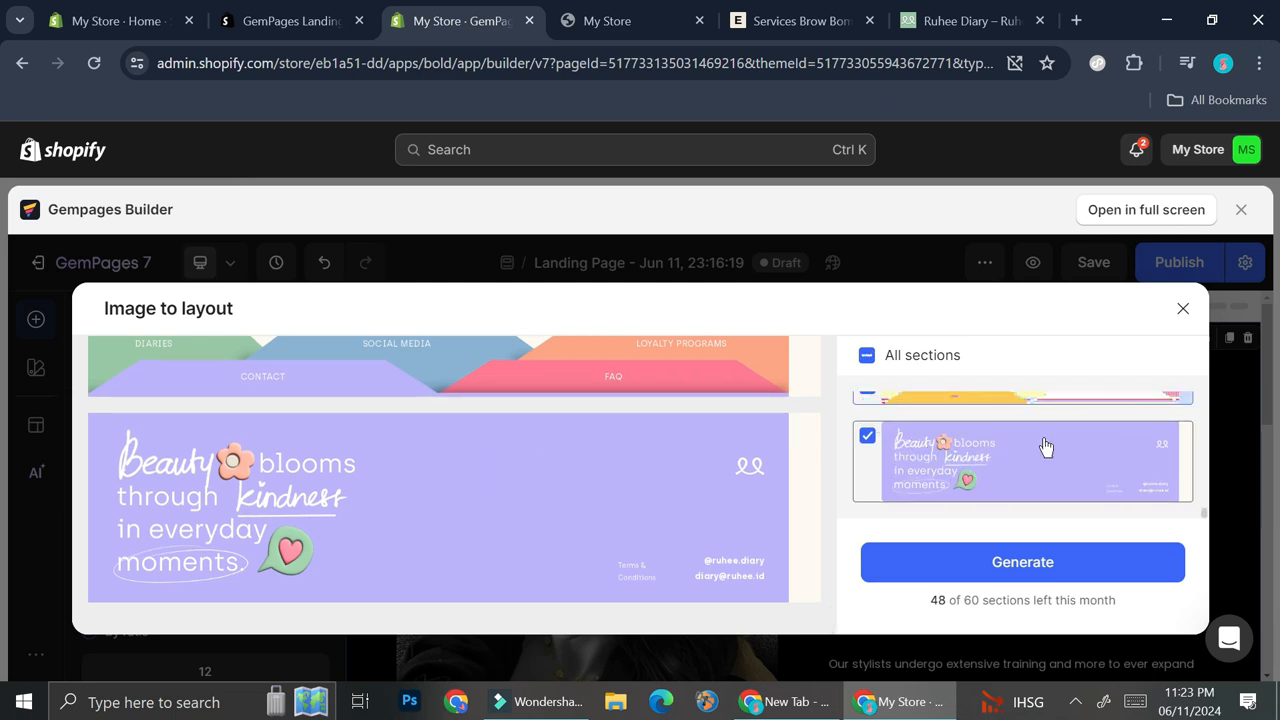
pyautogui.scroll(1, 1005, 451)
pyautogui.scroll(-1, 1005, 451)
pyautogui.click(890, 450)
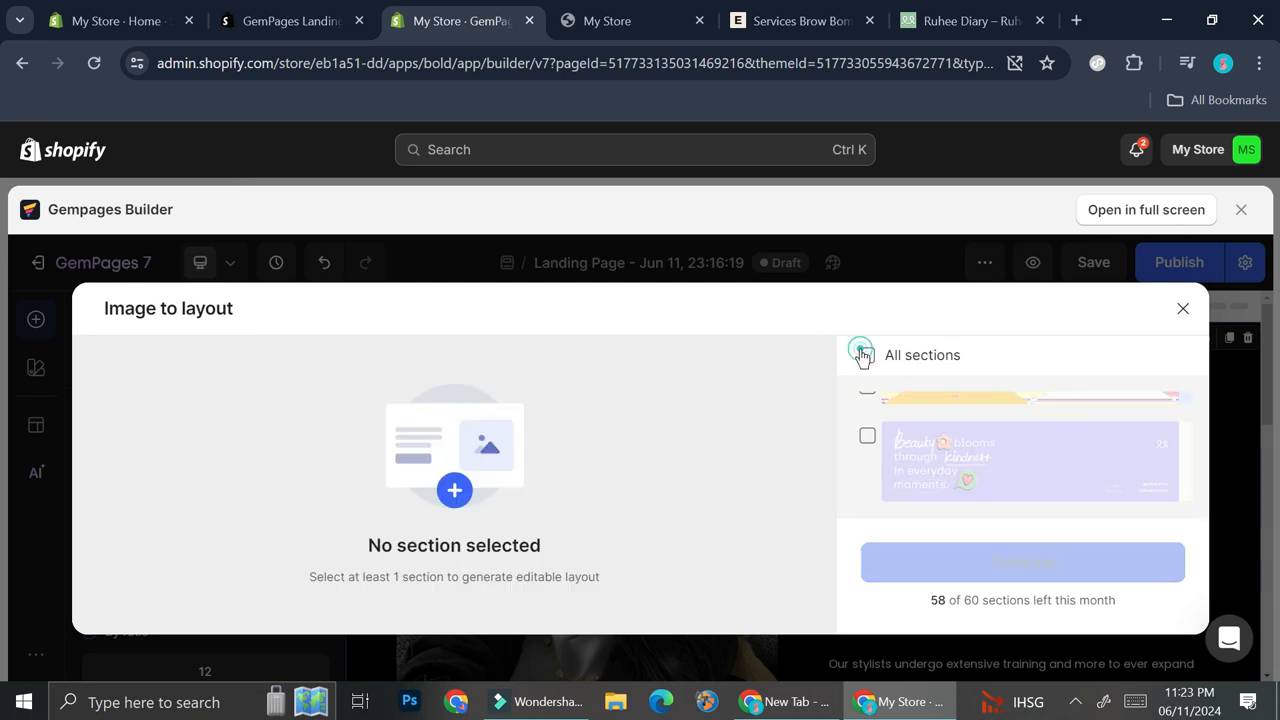
# Select the "Beauty blooms through kindness", pink review, "Discover Our Products" and Ruhee Diary banner sections, and generate their layout
pyautogui.click(867, 437)
pyautogui.scroll(4, 955, 449)
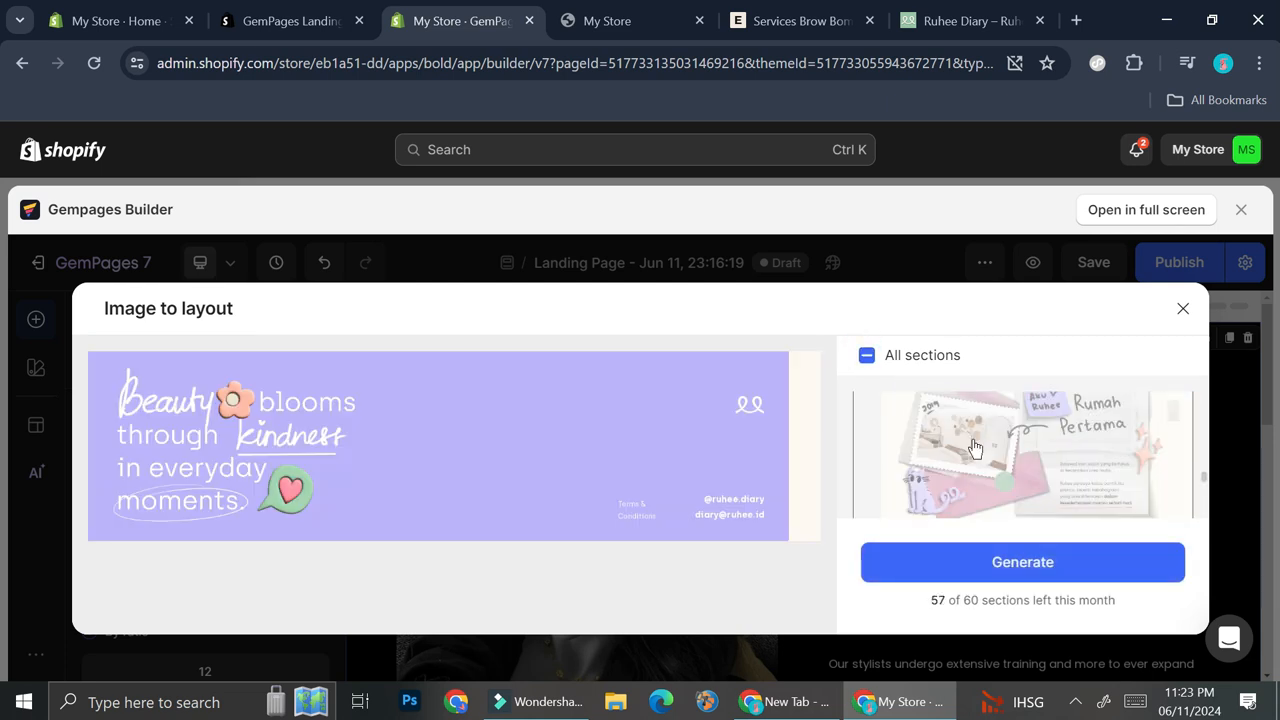
pyautogui.scroll(1, 955, 440)
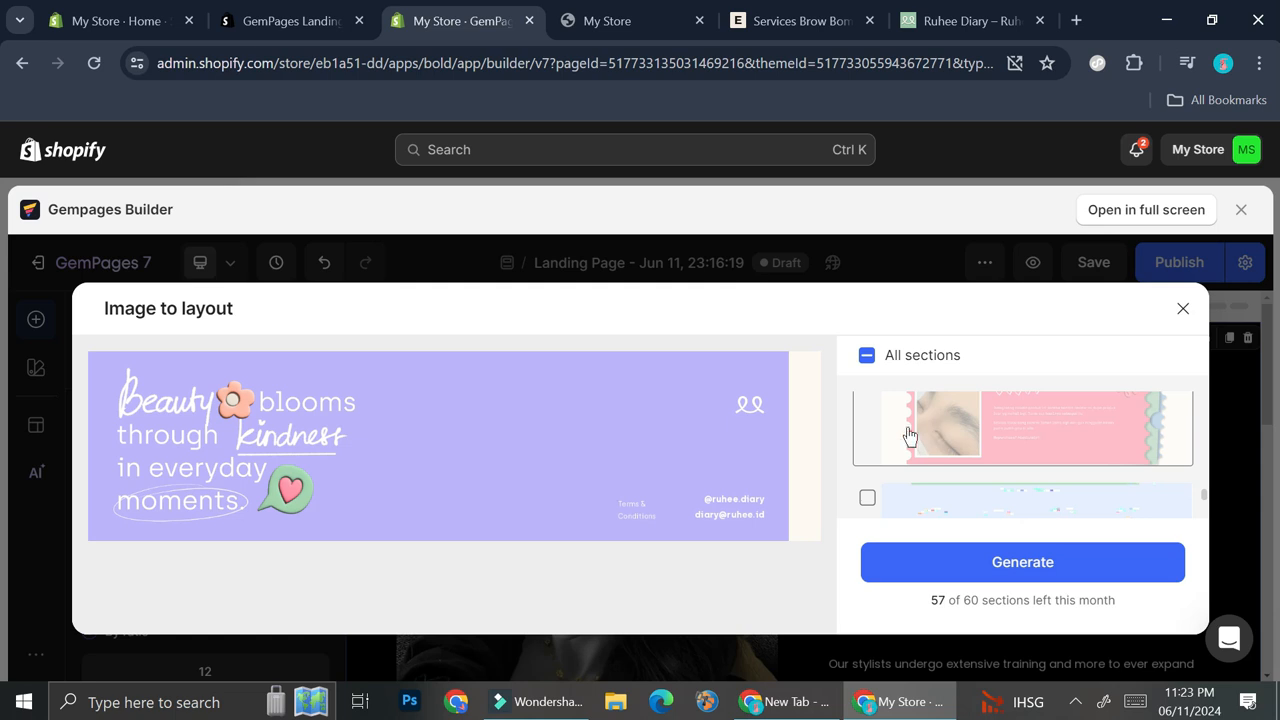
pyautogui.click(908, 435)
pyautogui.scroll(1, 925, 435)
pyautogui.click(937, 434)
pyautogui.scroll(1, 943, 435)
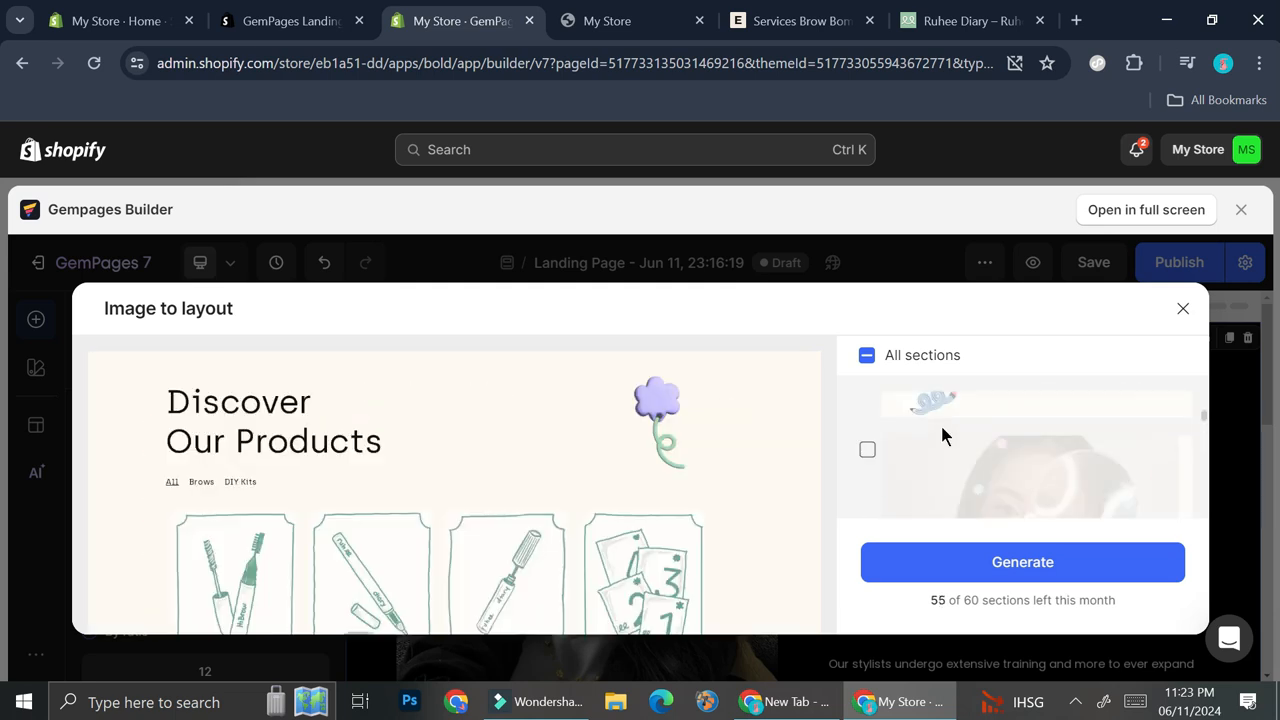
pyautogui.scroll(1, 943, 434)
pyautogui.click(869, 407)
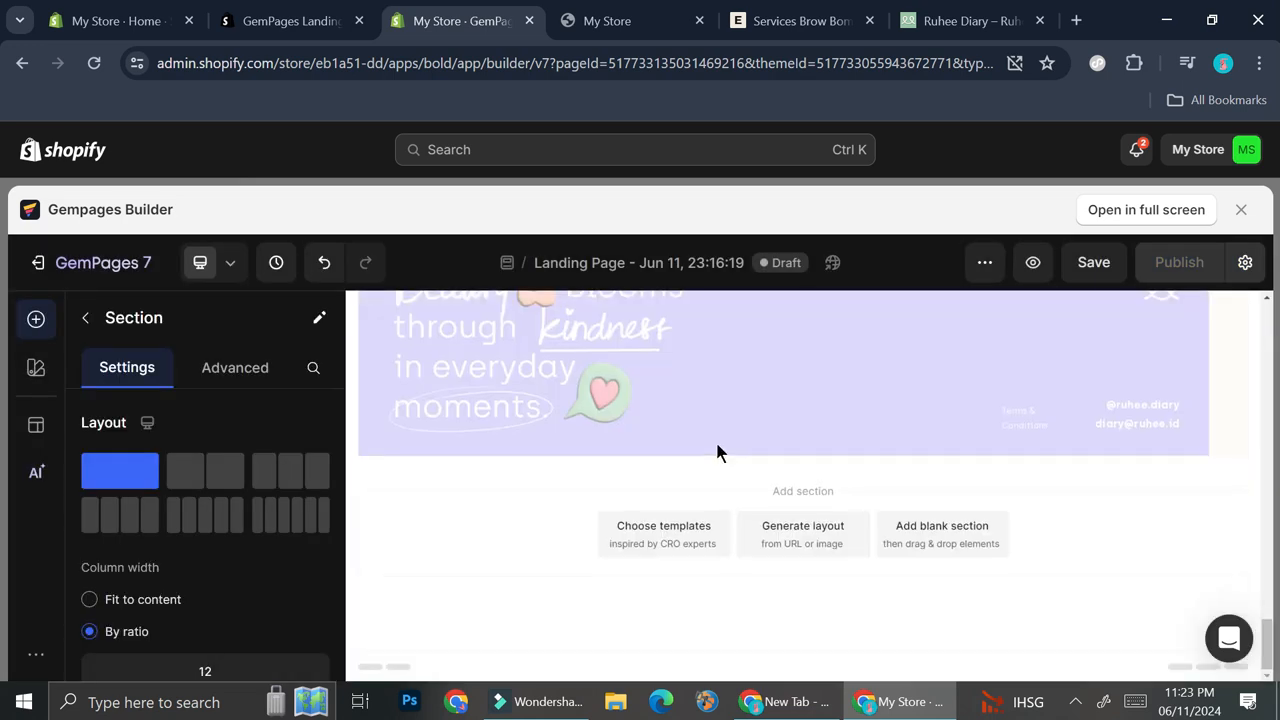
# Examine the newly generated Ruhee Diary sections on the landing page, from the footer up to the banner
pyautogui.scroll(7, 716, 443)
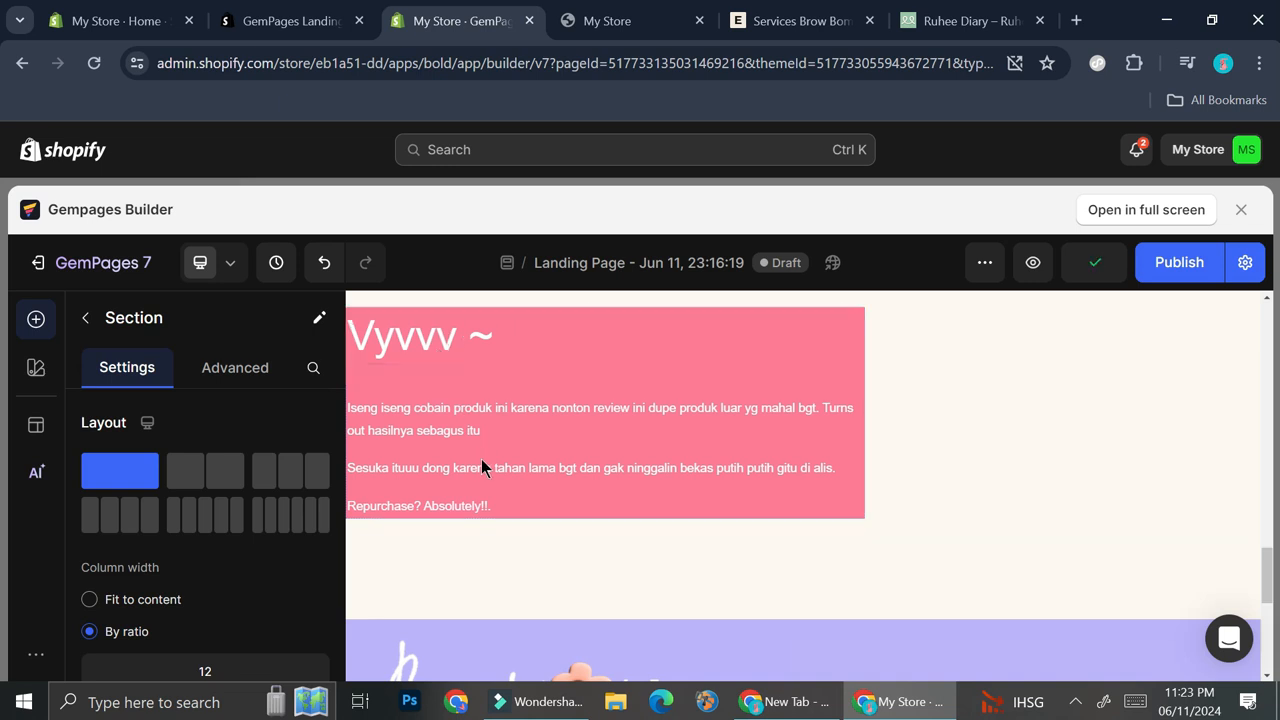
pyautogui.scroll(-5, 495, 502)
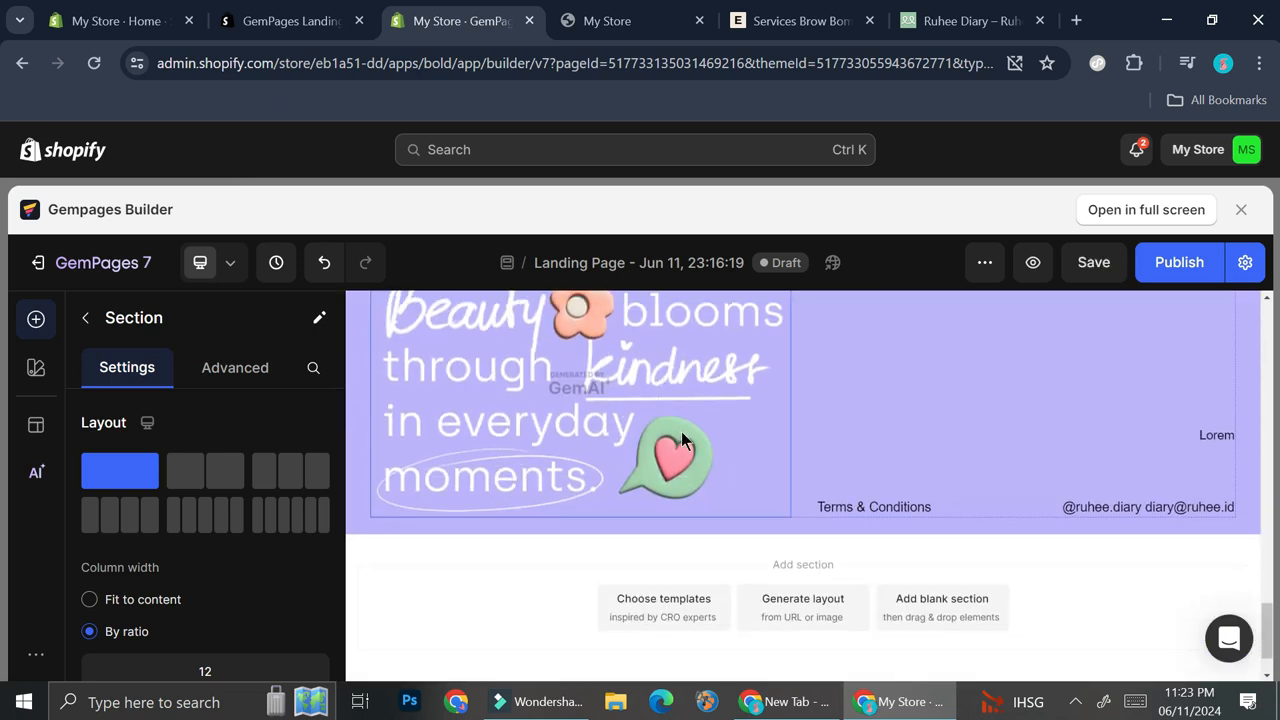
pyautogui.scroll(1, 693, 440)
pyautogui.scroll(15, 693, 440)
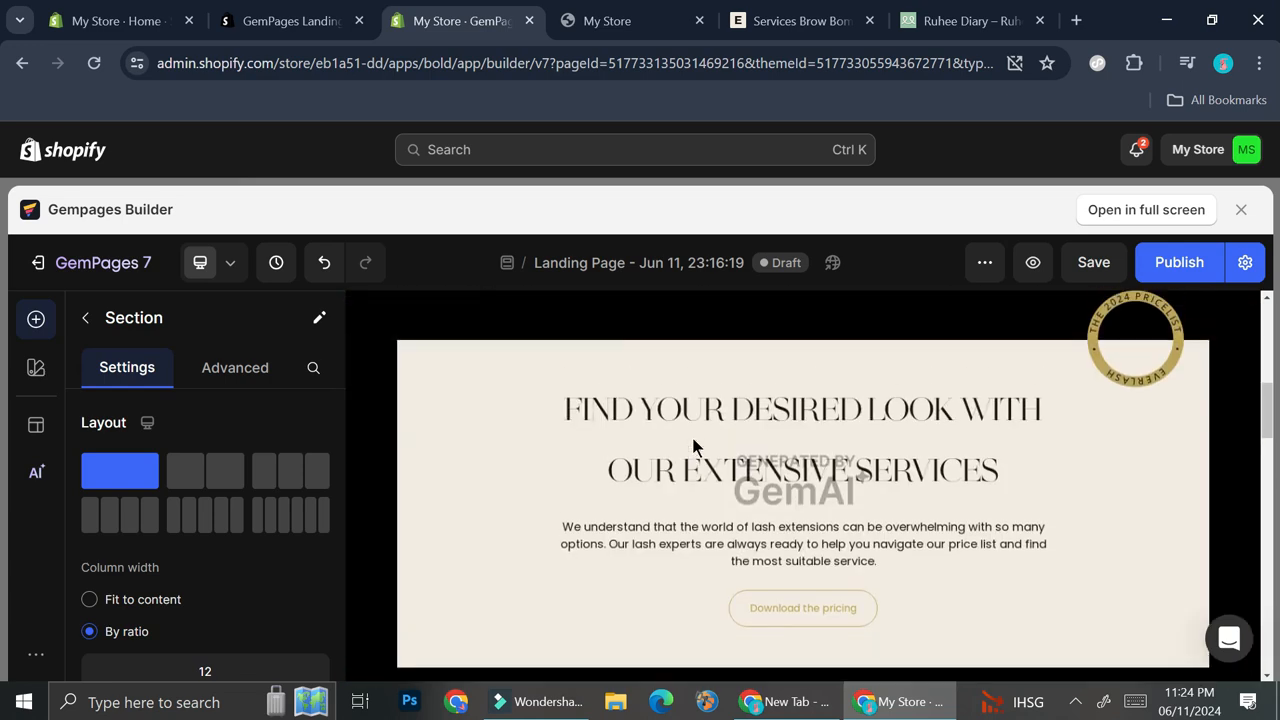
pyautogui.scroll(-8, 690, 420)
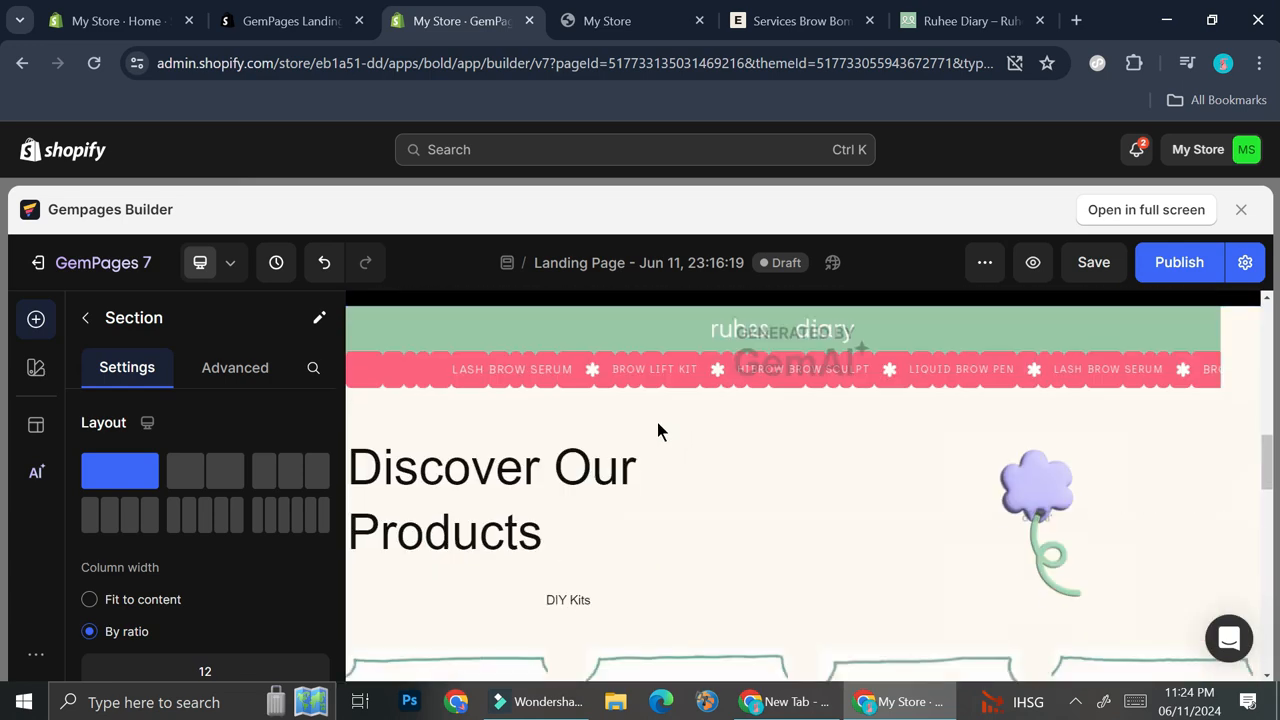
# Check the settings of the "Discover Our Products" heading and the banner image, and delete the purple flower image beside the heading
pyautogui.click(517, 463)
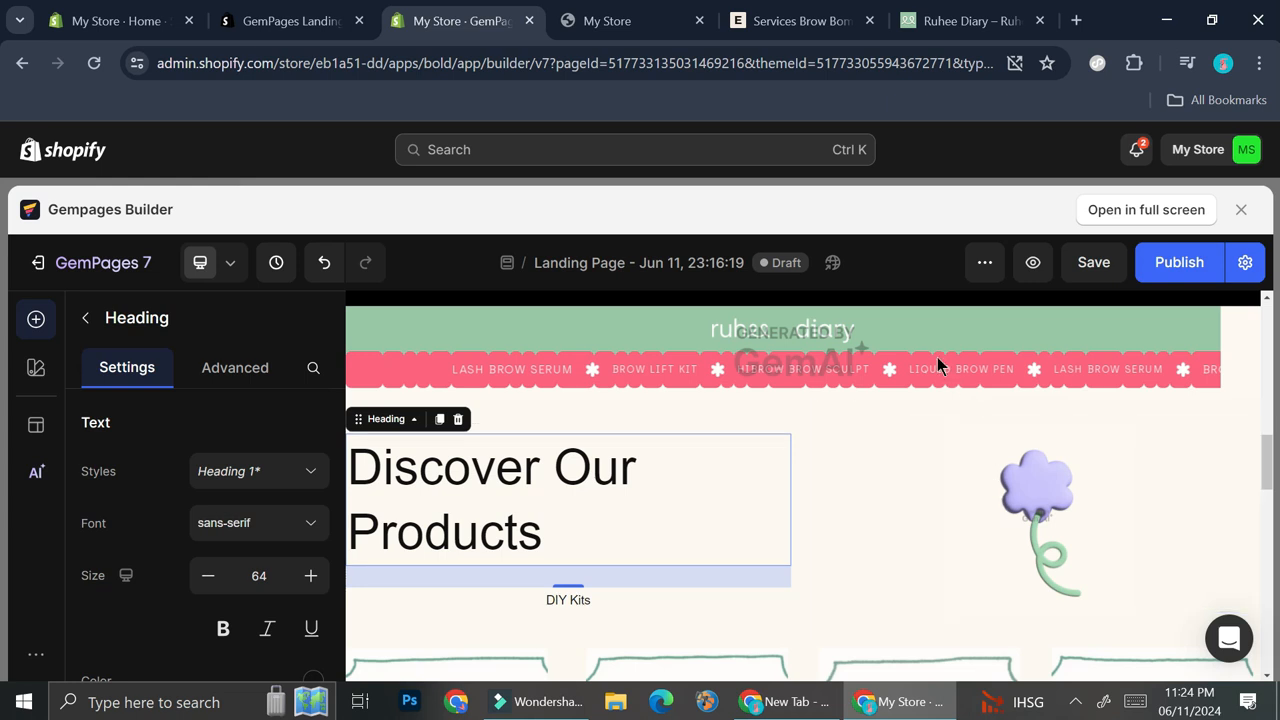
pyautogui.click(672, 352)
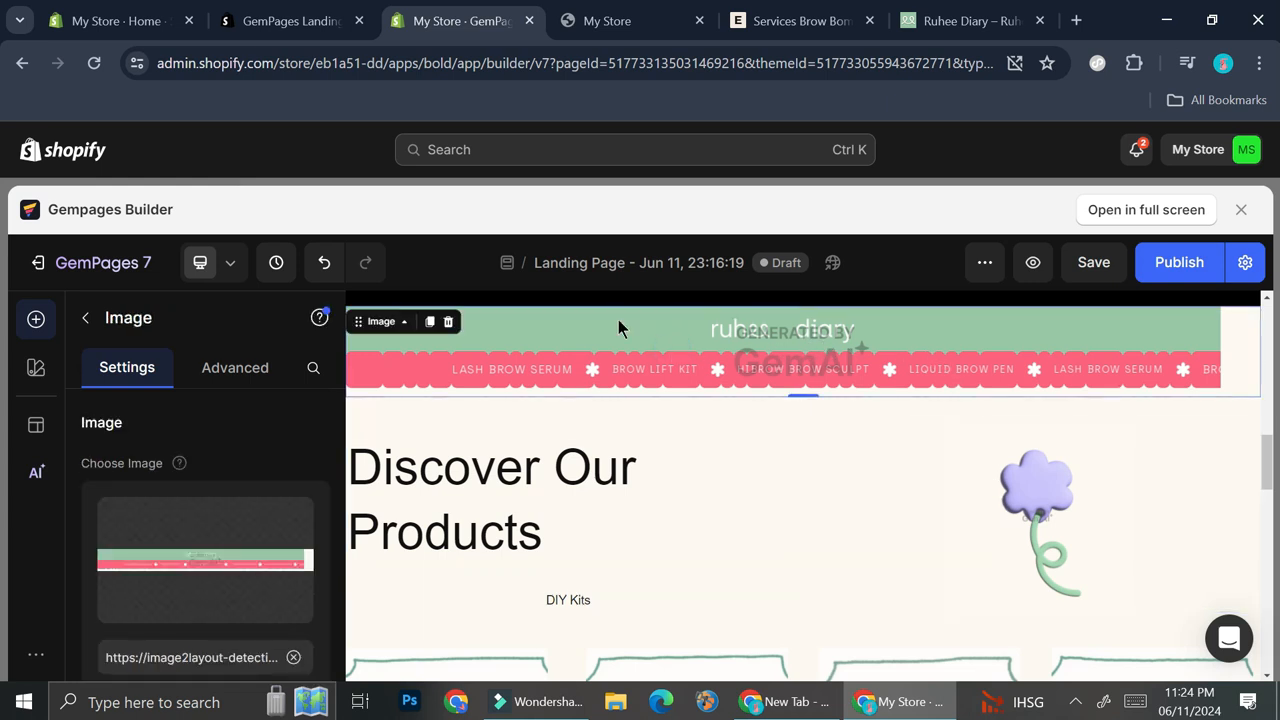
pyautogui.click(1003, 502)
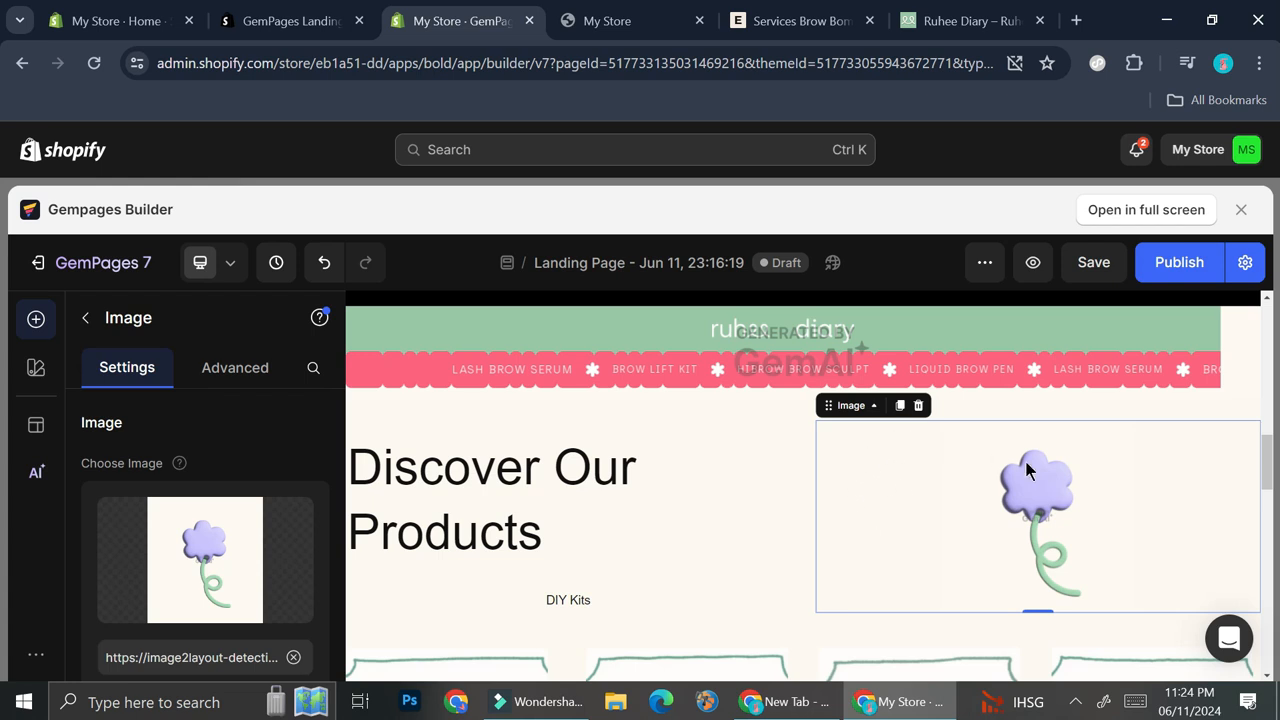
pyautogui.click(918, 405)
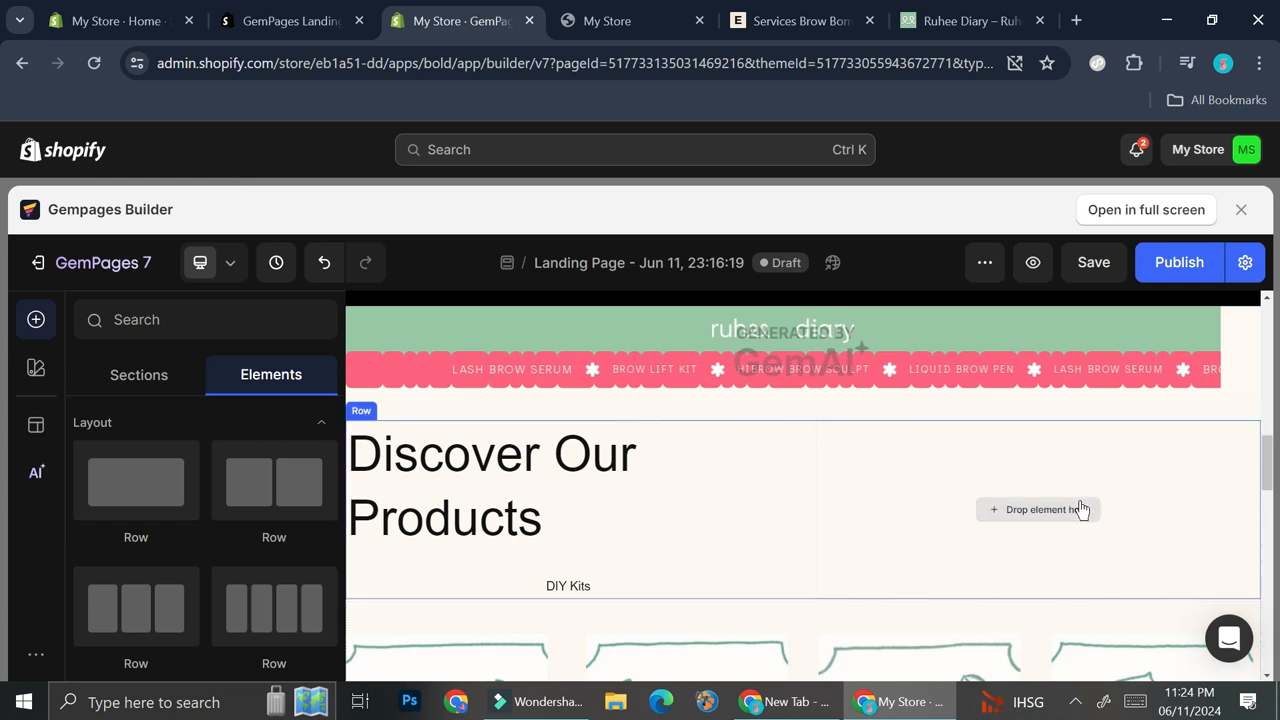
# Try a plain Button element in the empty column beside the "Discover Our Products" heading, check its link setting, and delete it
pyautogui.scroll(-3, 212, 492)
pyautogui.scroll(2, 275, 500)
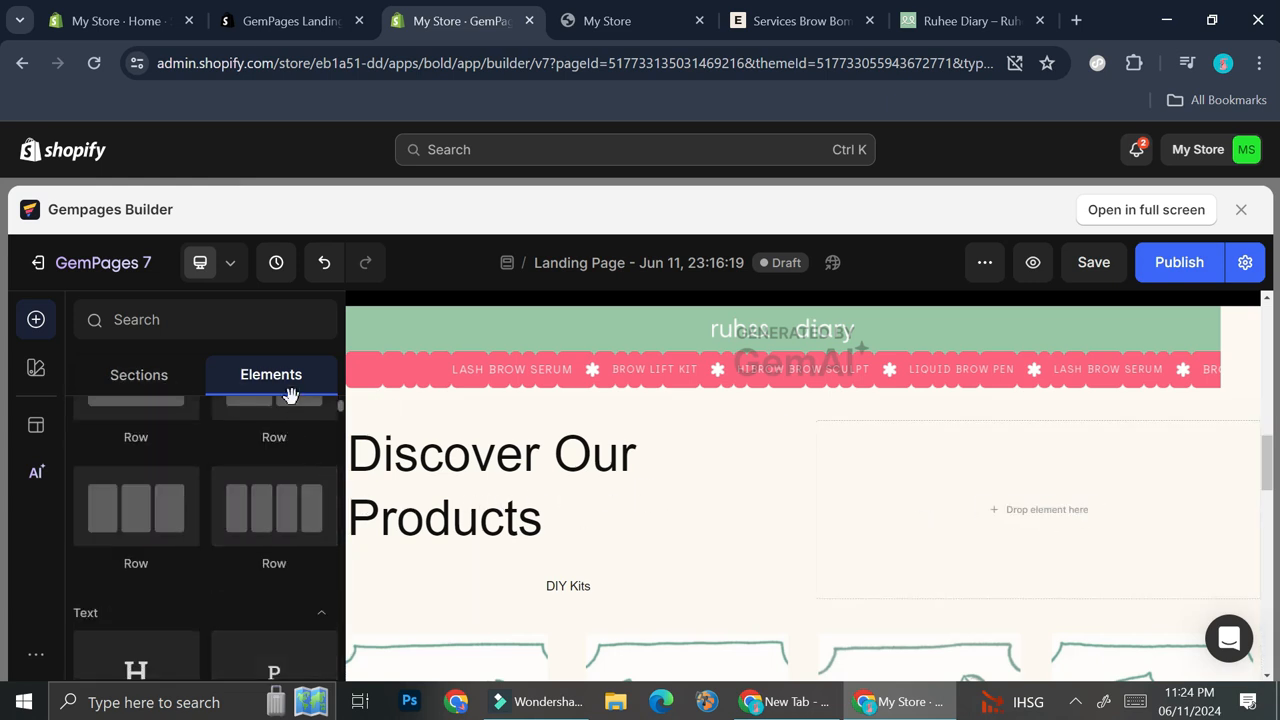
pyautogui.scroll(-2, 234, 492)
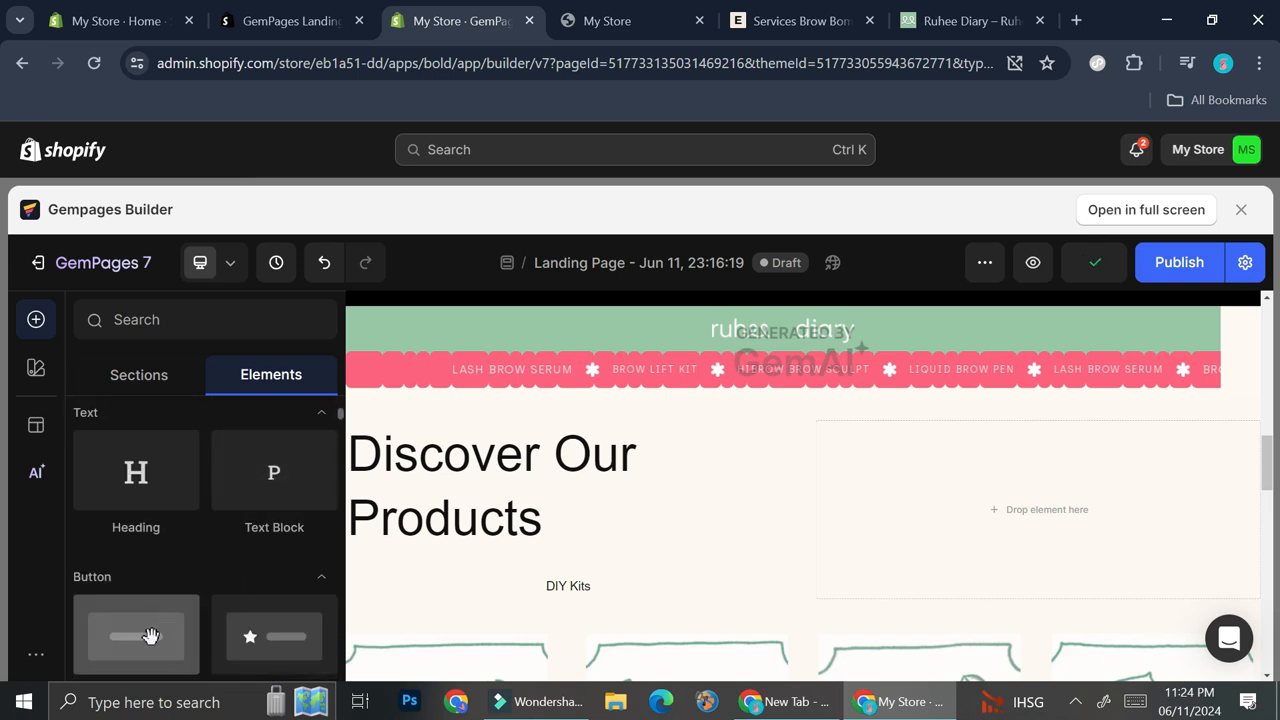
pyautogui.moveTo(130, 637); pyautogui.dragTo(996, 430)
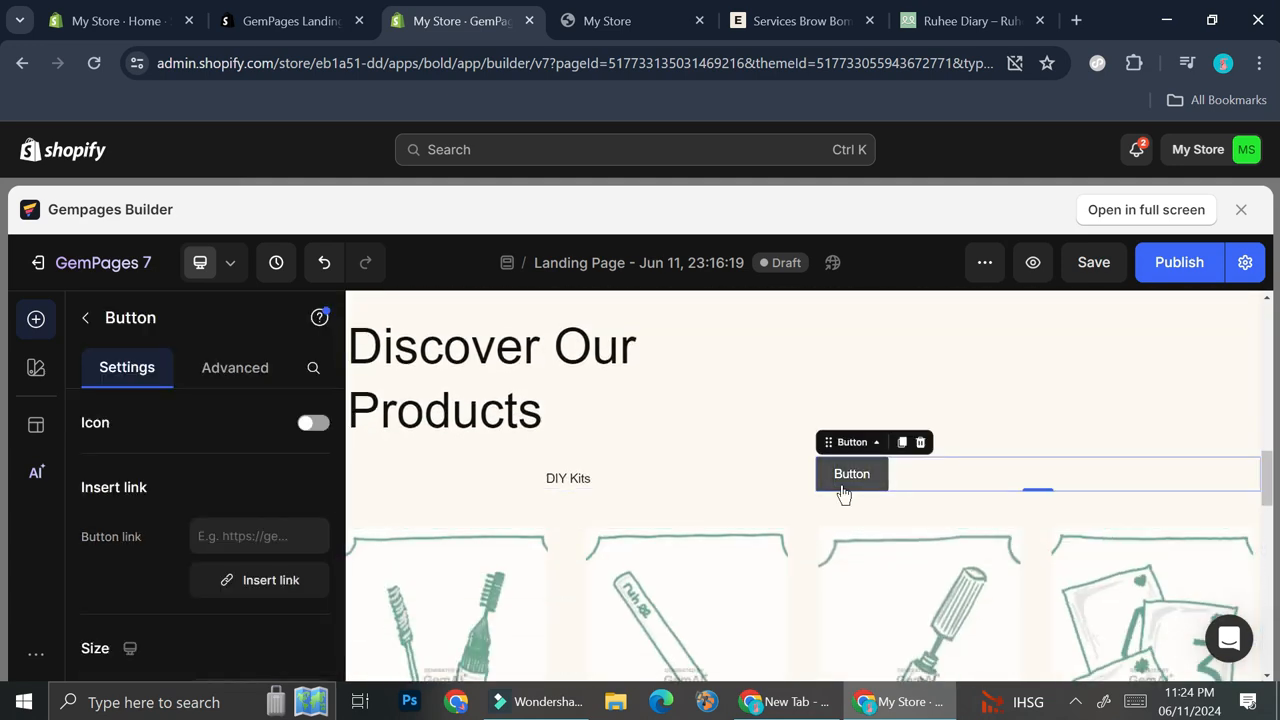
pyautogui.click(257, 535)
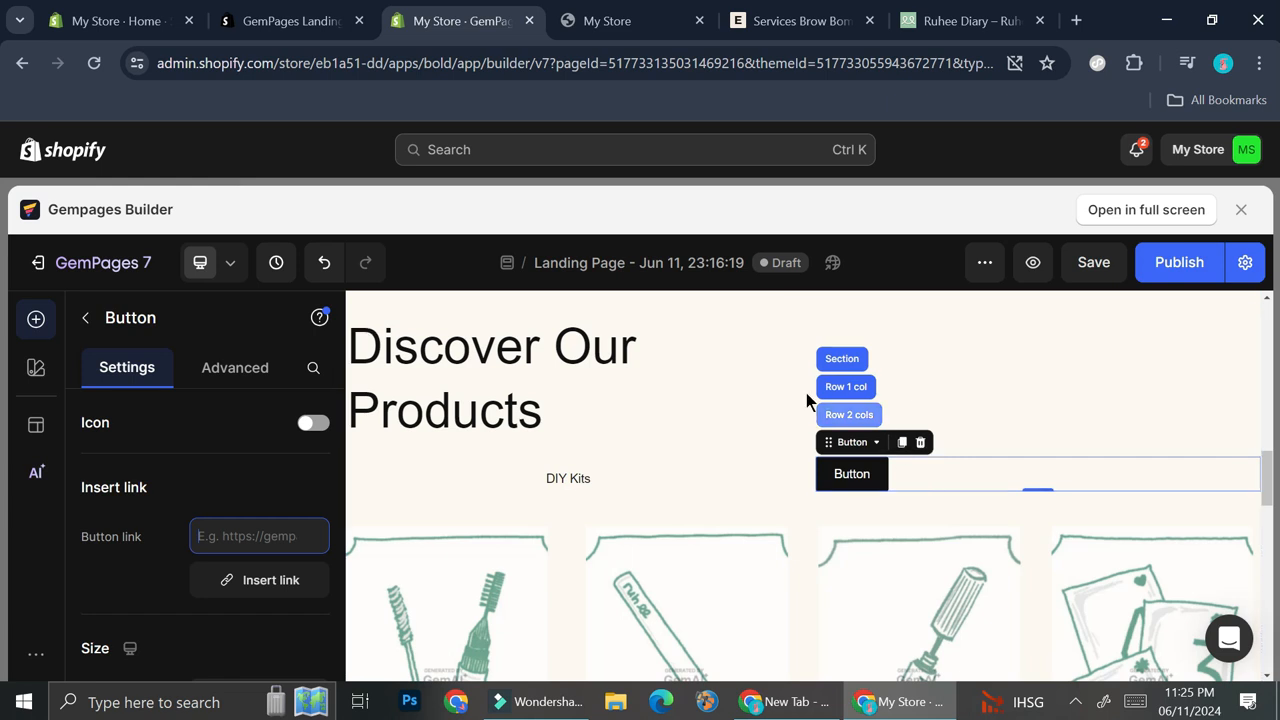
pyautogui.click(922, 443)
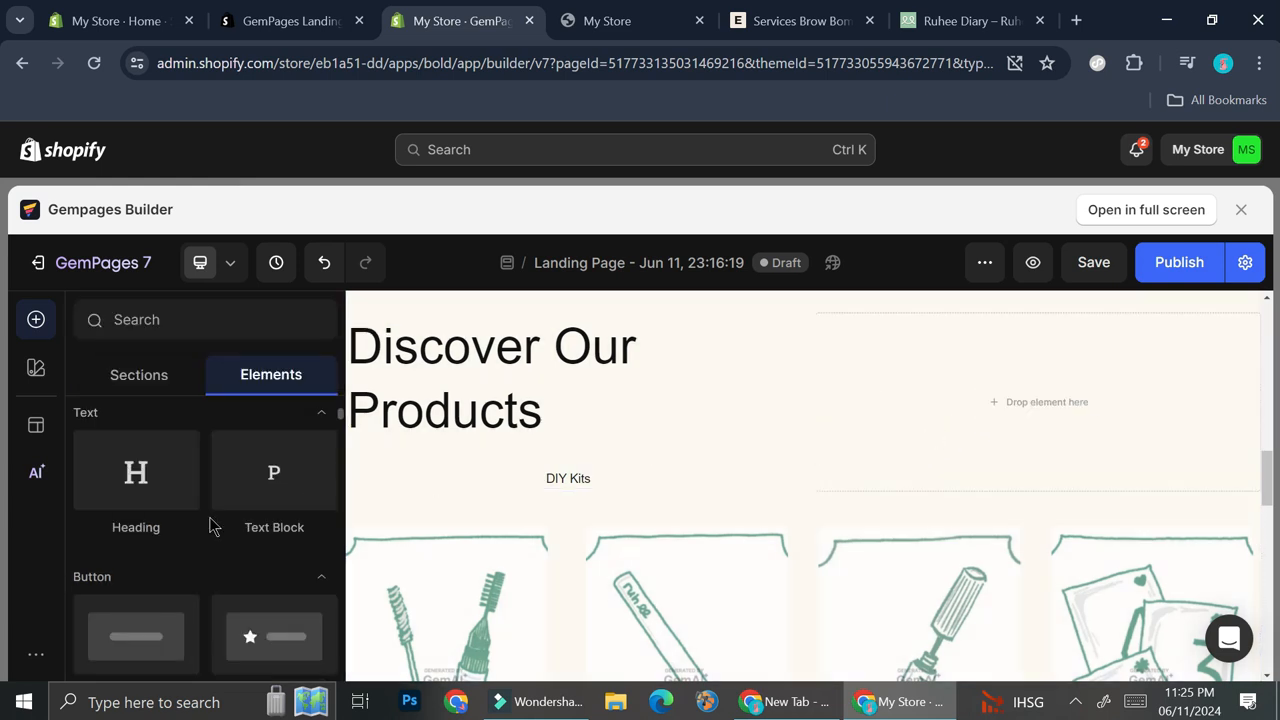
# Add a Video element to the empty column beside the heading, using Video hosting with the Shopify CDN link, and play it
pyautogui.scroll(-2, 160, 590)
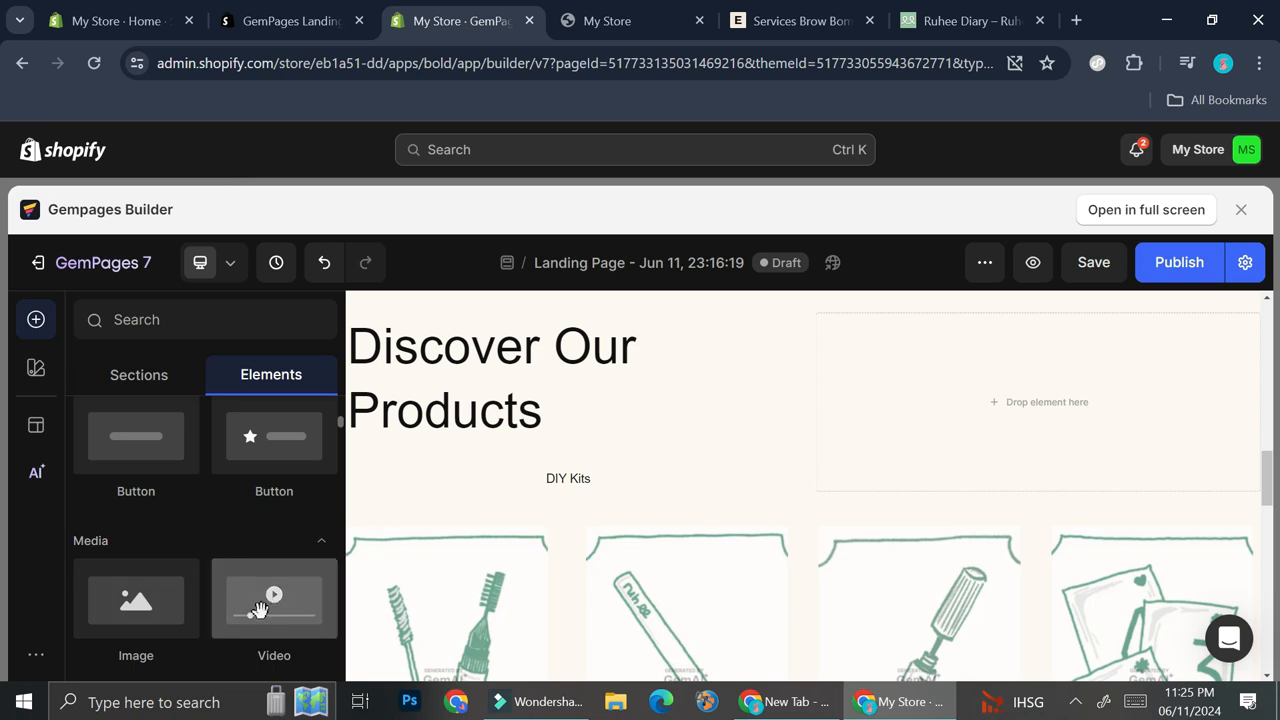
pyautogui.moveTo(309, 592); pyautogui.dragTo(949, 396)
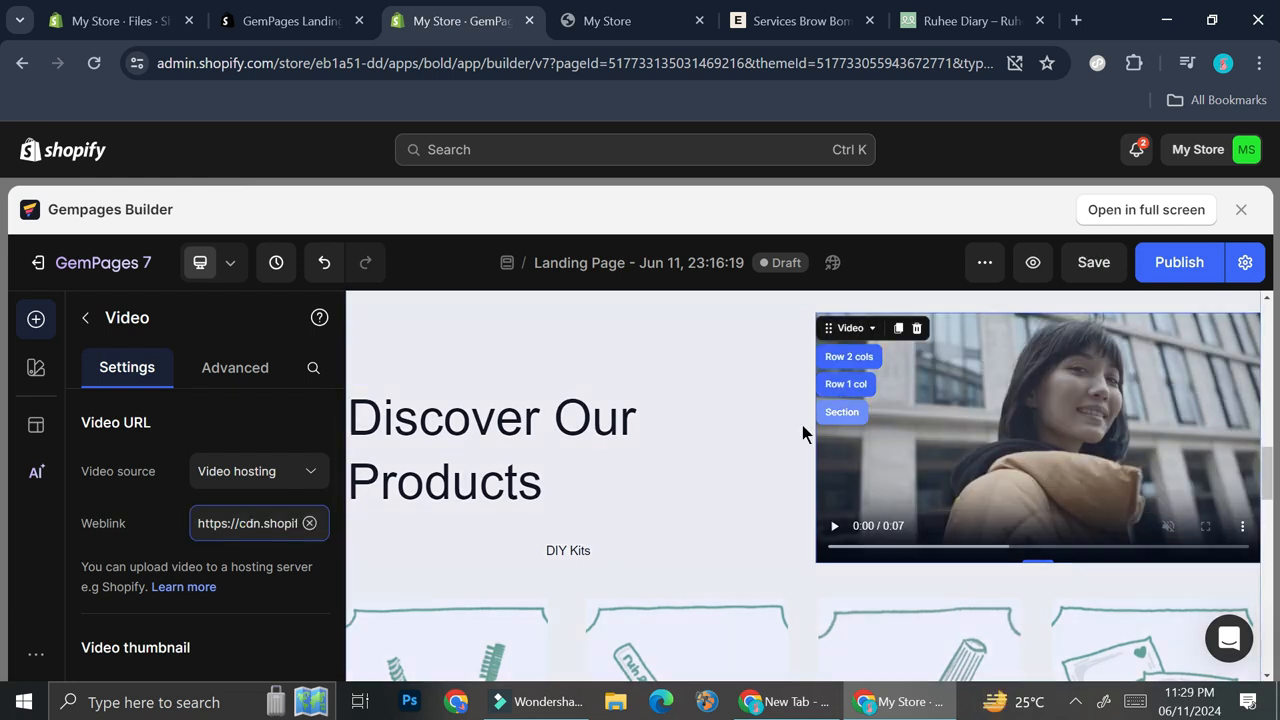
pyautogui.click(835, 526)
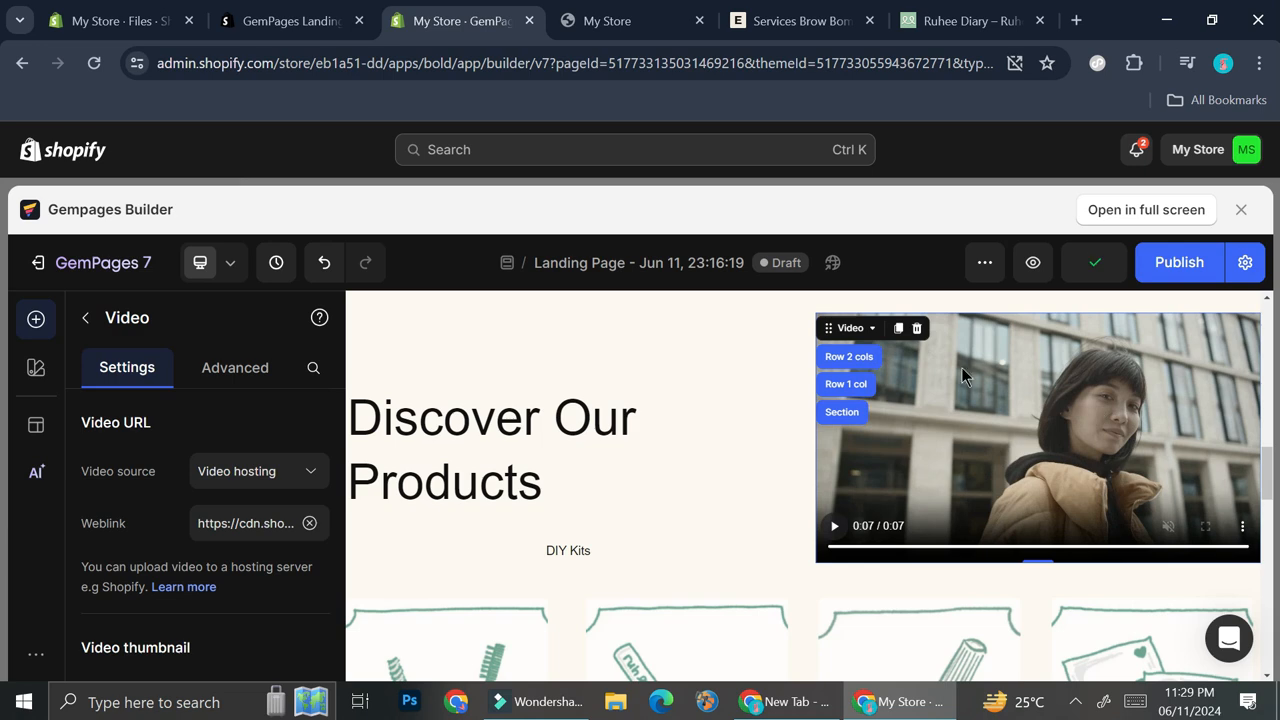
# Switch to the Files page of the Shopify admin that holds the uploaded MP4 video
pyautogui.click(113, 20)
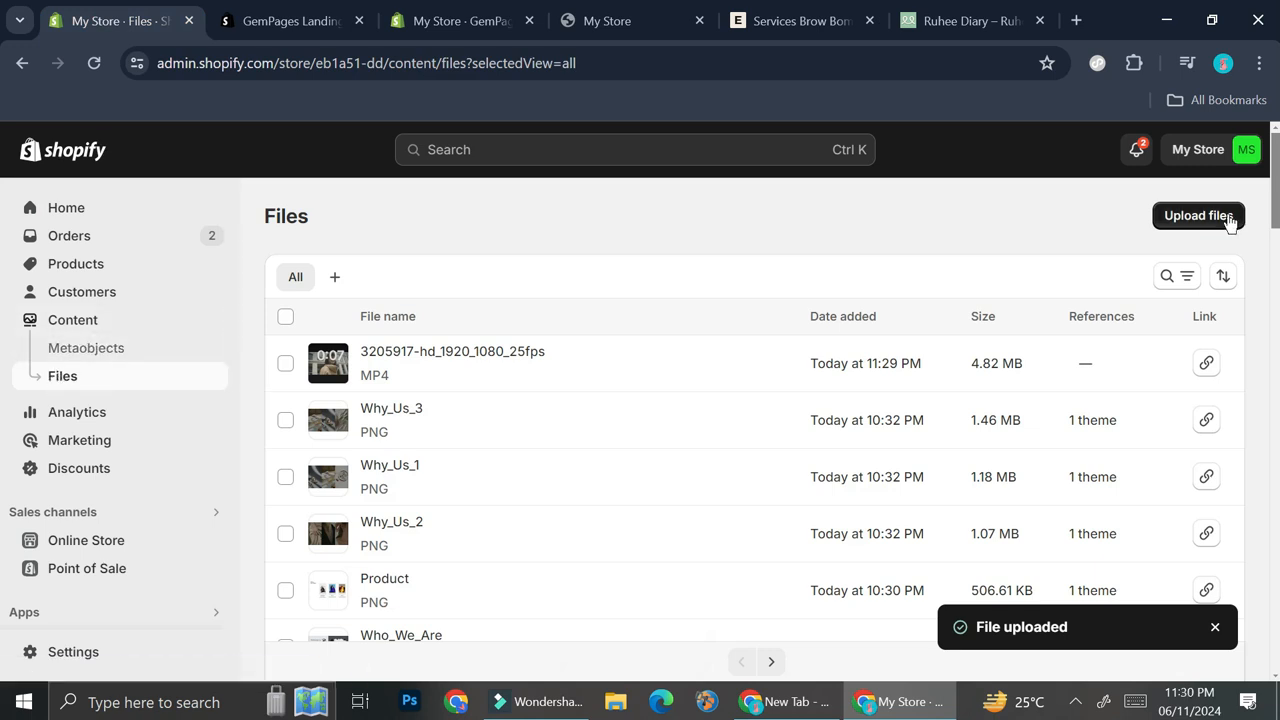
# Upload the 4650641-uhd_4096_2160_30fps video from the Downloads folder to the store's Files
pyautogui.click(1173, 213)
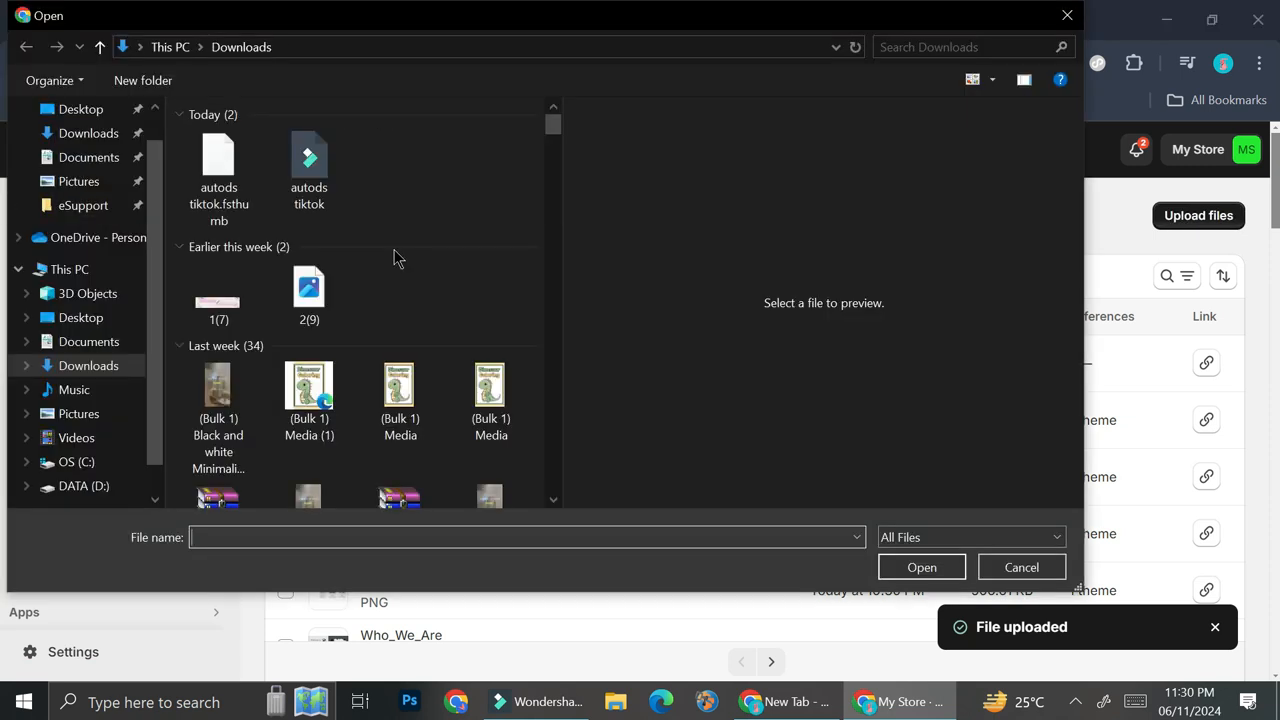
pyautogui.scroll(-2, 428, 268)
pyautogui.scroll(4, 433, 265)
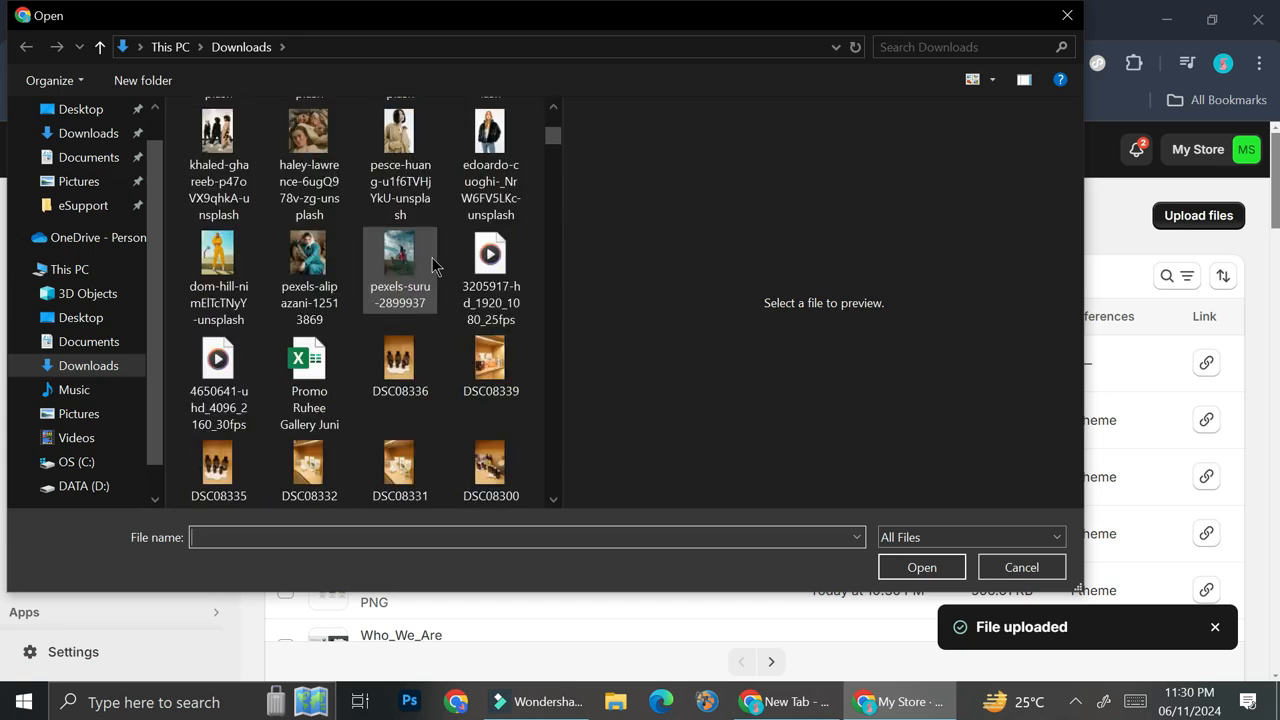
pyautogui.doubleClick(219, 392)
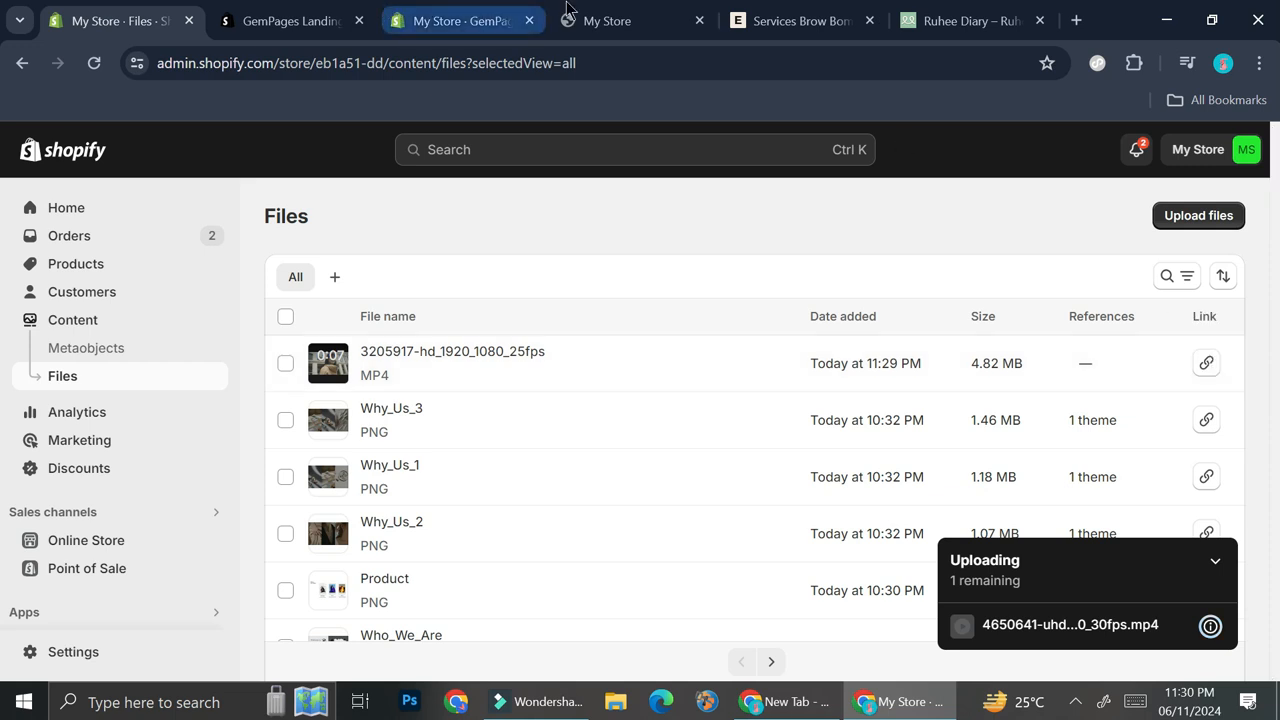
# Return to the GemPages editor, check the video's ratio options, and turn on Autoplay and Loop video
pyautogui.click(513, 13)
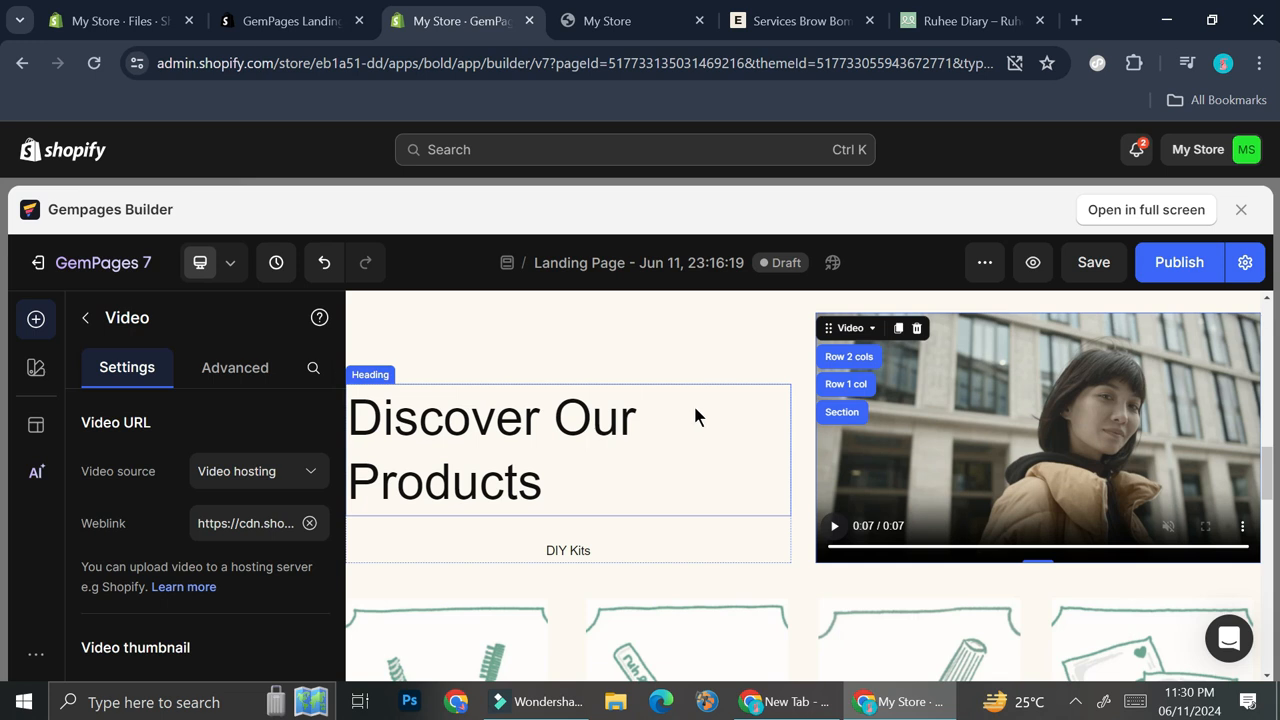
pyautogui.scroll(-5, 200, 500)
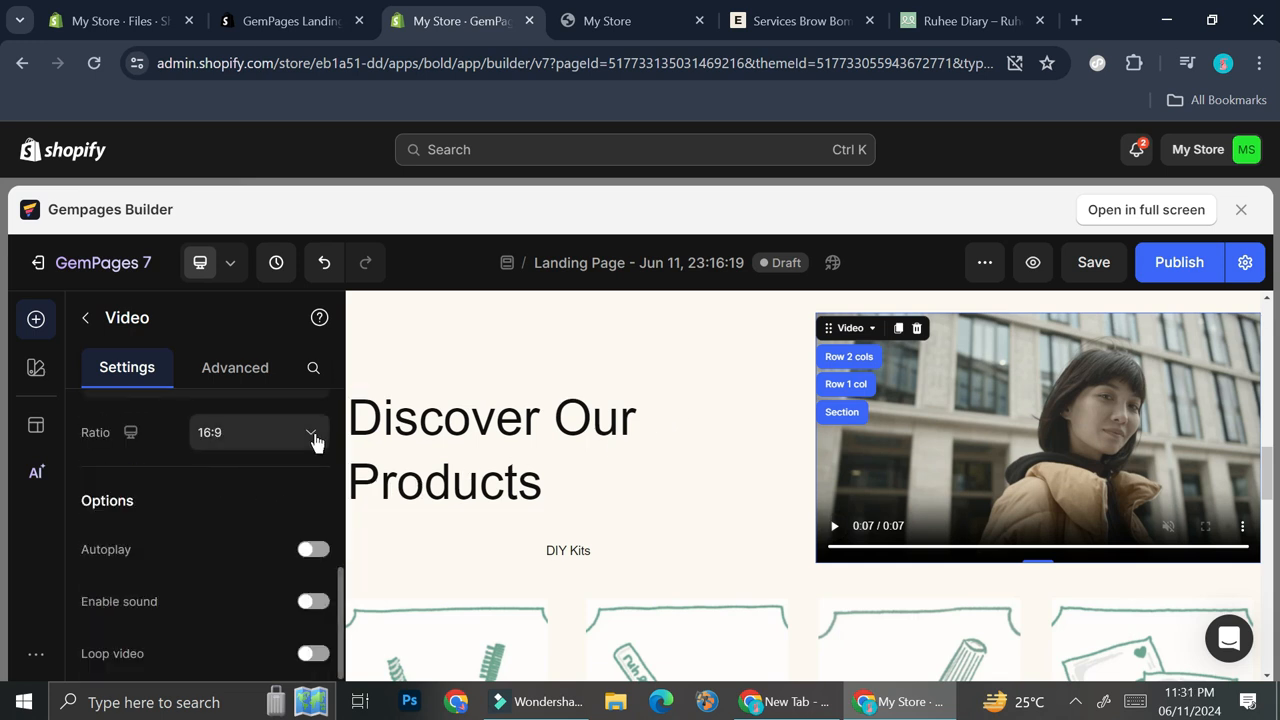
pyautogui.scroll(2, 317, 468)
pyautogui.click(257, 629)
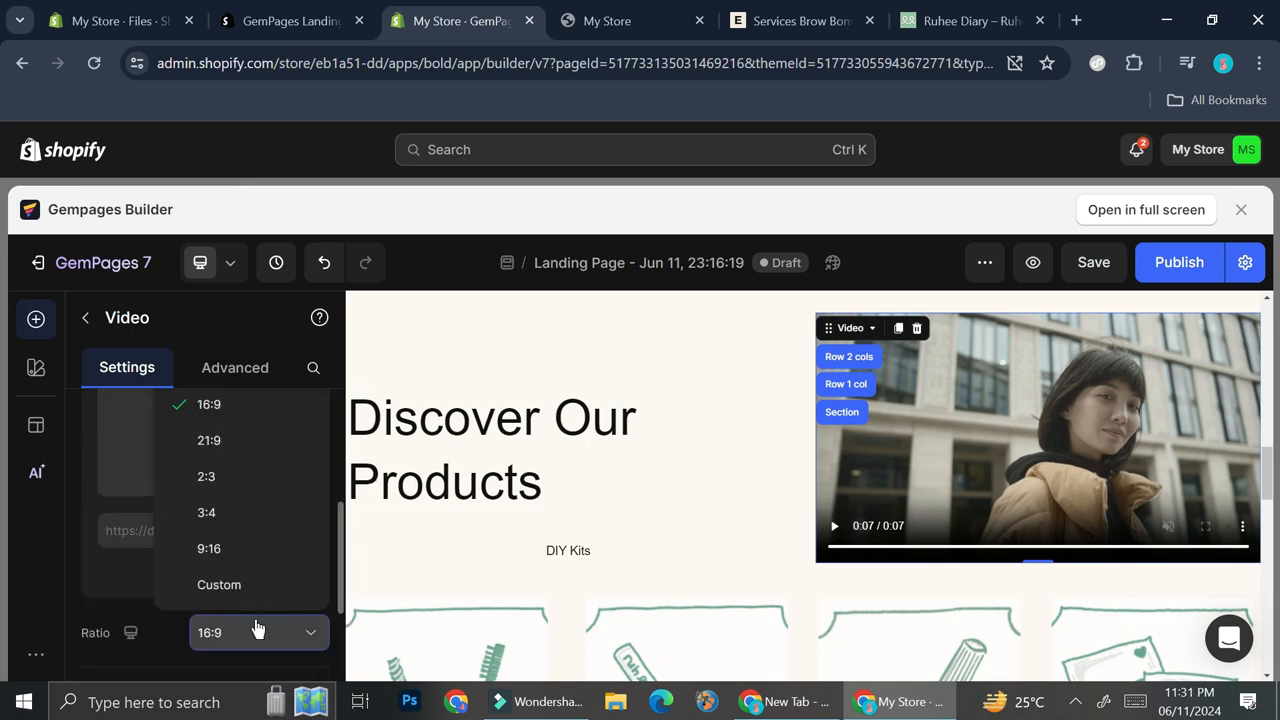
pyautogui.click(257, 629)
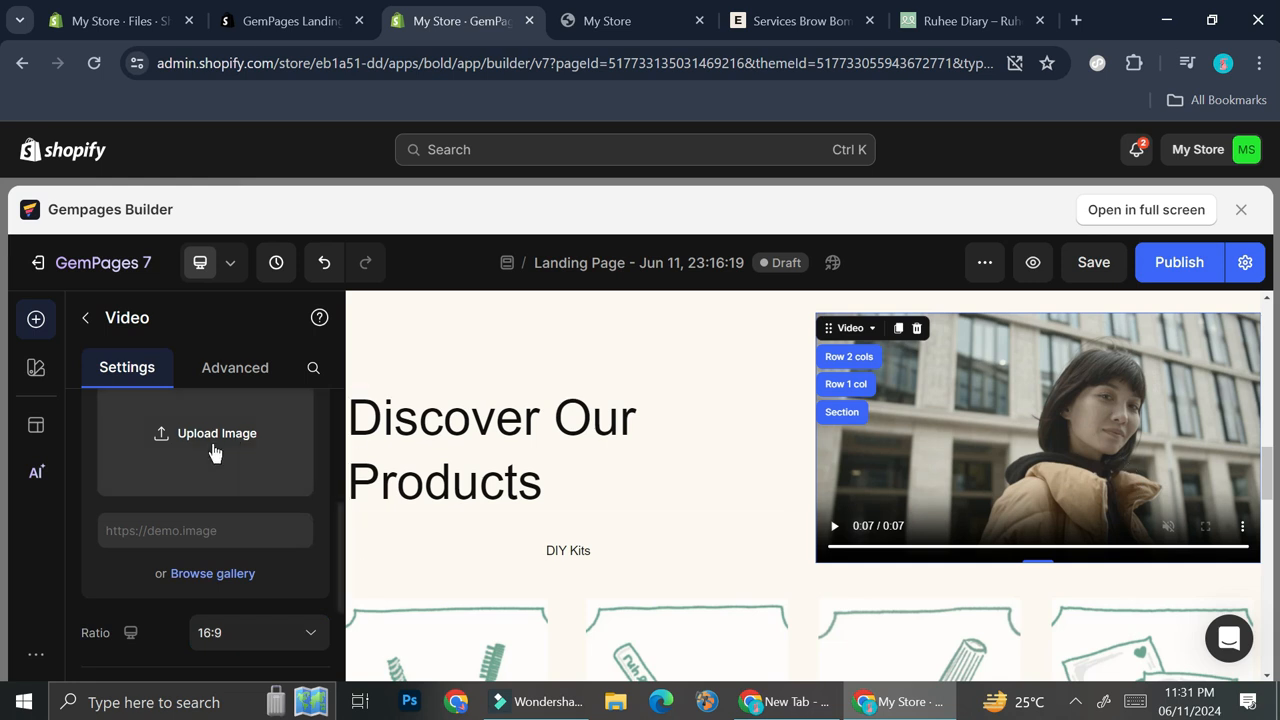
pyautogui.scroll(-2, 176, 528)
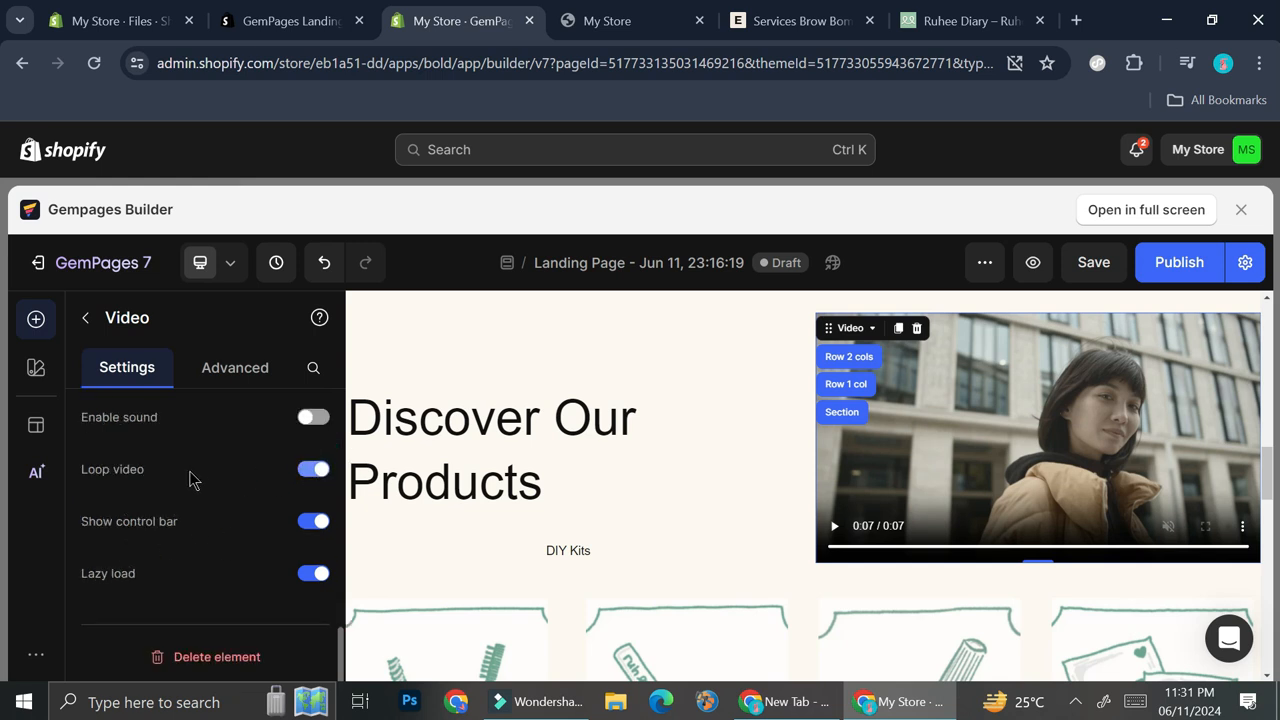
# Delete the heading and text beside the video and set the row's layout to a single column
pyautogui.click(711, 457)
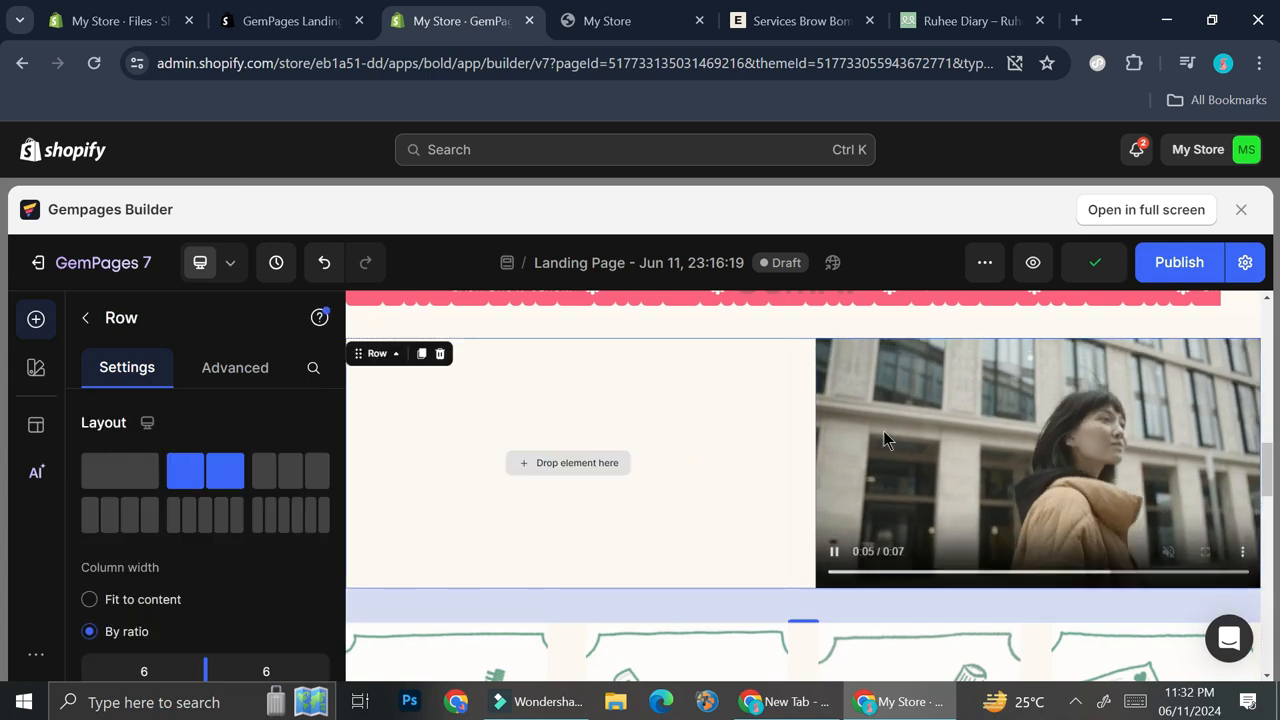
pyautogui.click(131, 478)
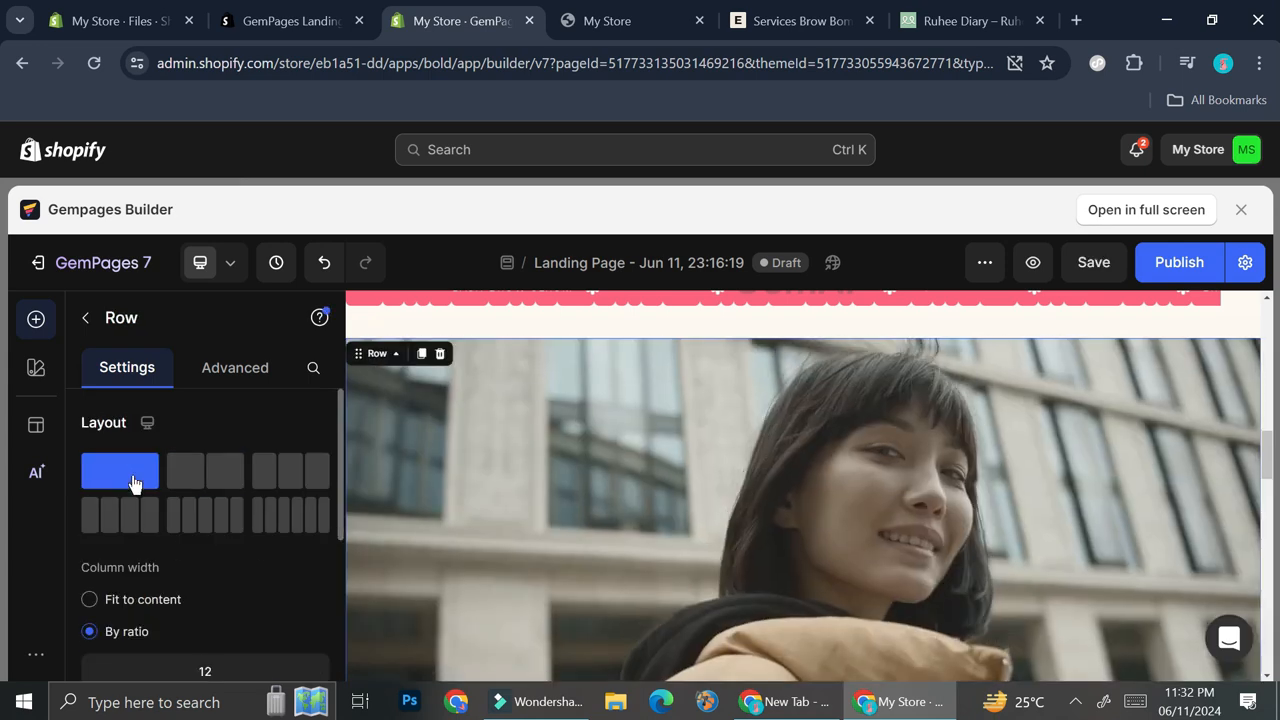
pyautogui.scroll(-2, 926, 465)
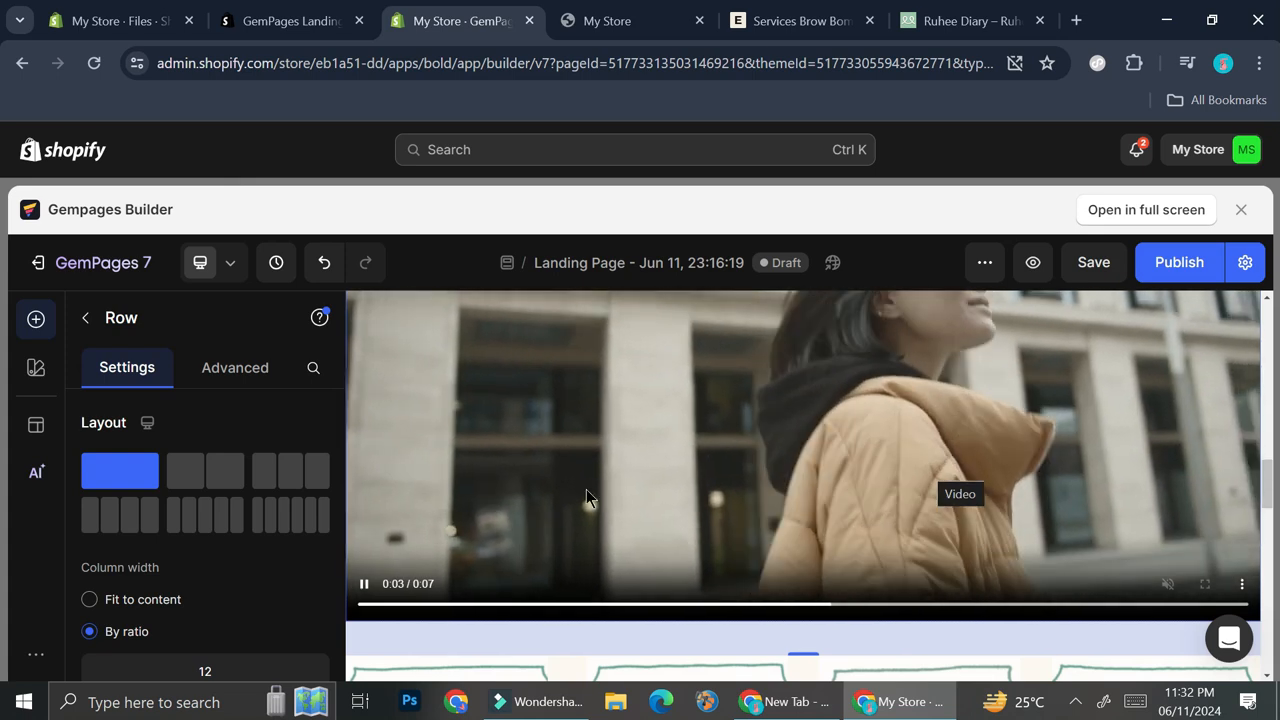
# Turn off Show control bar for the full-width video
pyautogui.click(604, 508)
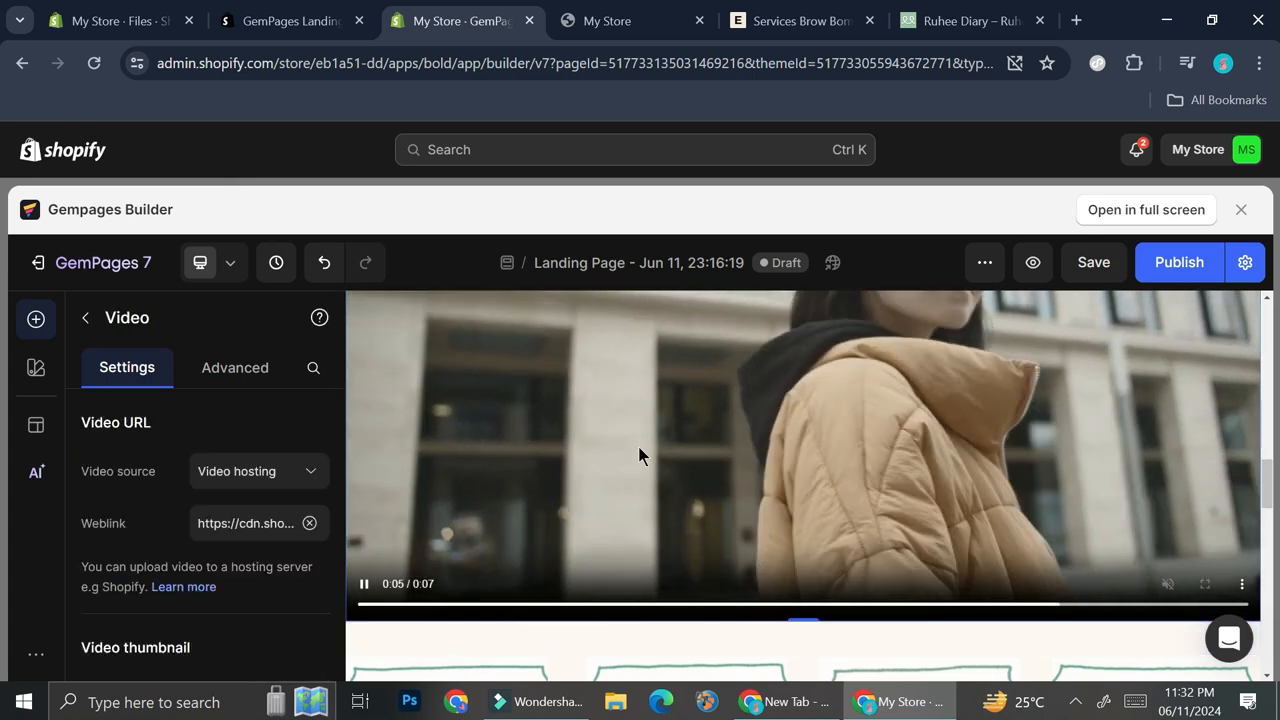
pyautogui.scroll(-5, 192, 480)
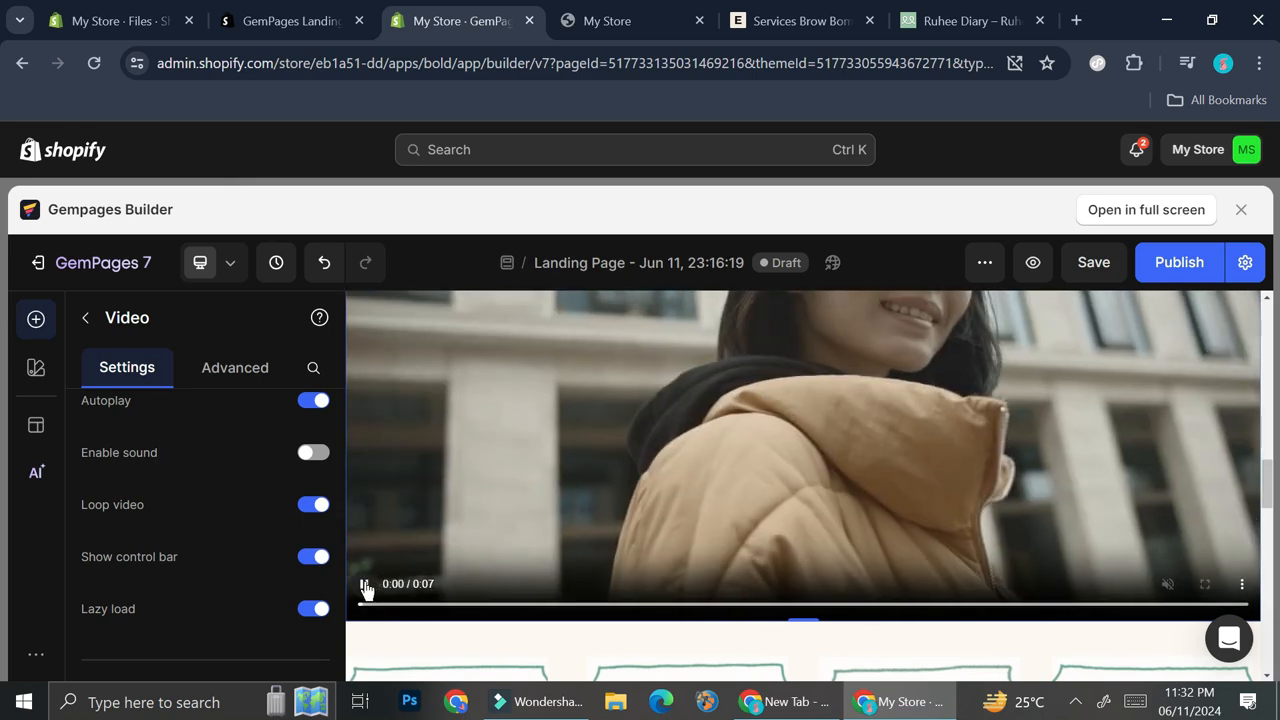
pyautogui.click(308, 557)
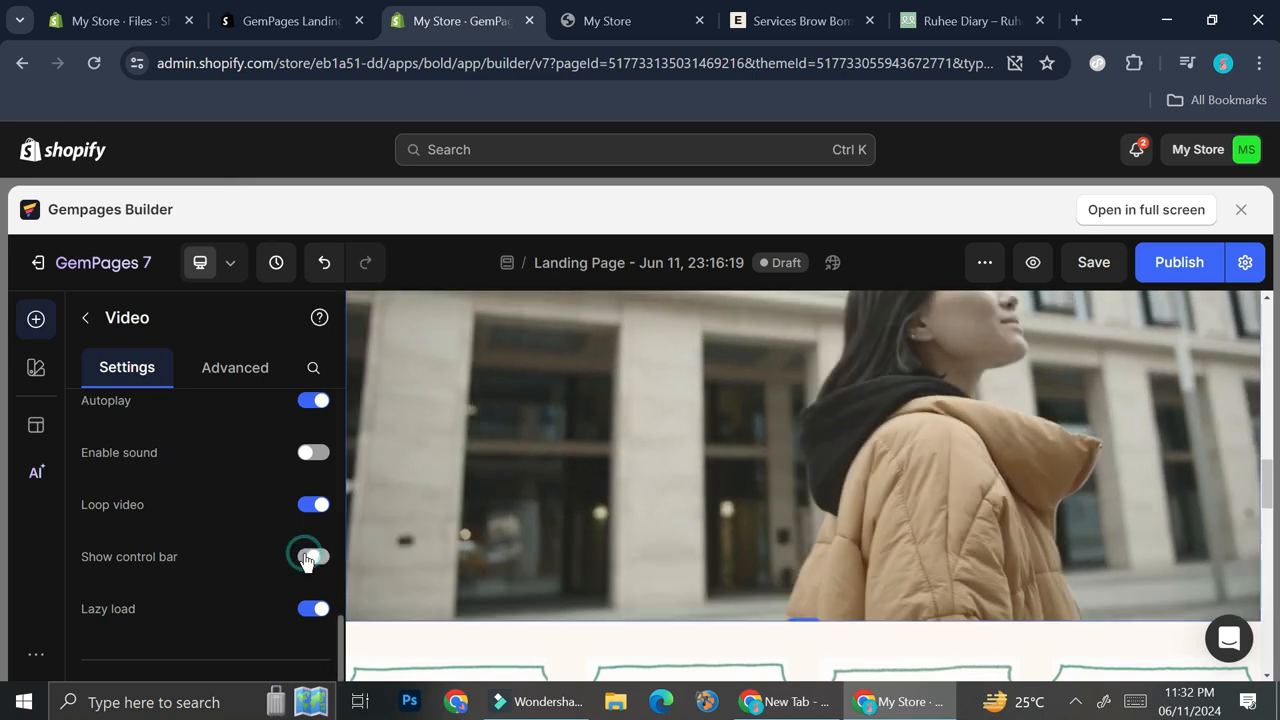
# Delete the "Brow Expert" image and the "Find your desired look with our extensive services" image from the upper part of the page
pyautogui.scroll(2, 820, 480)
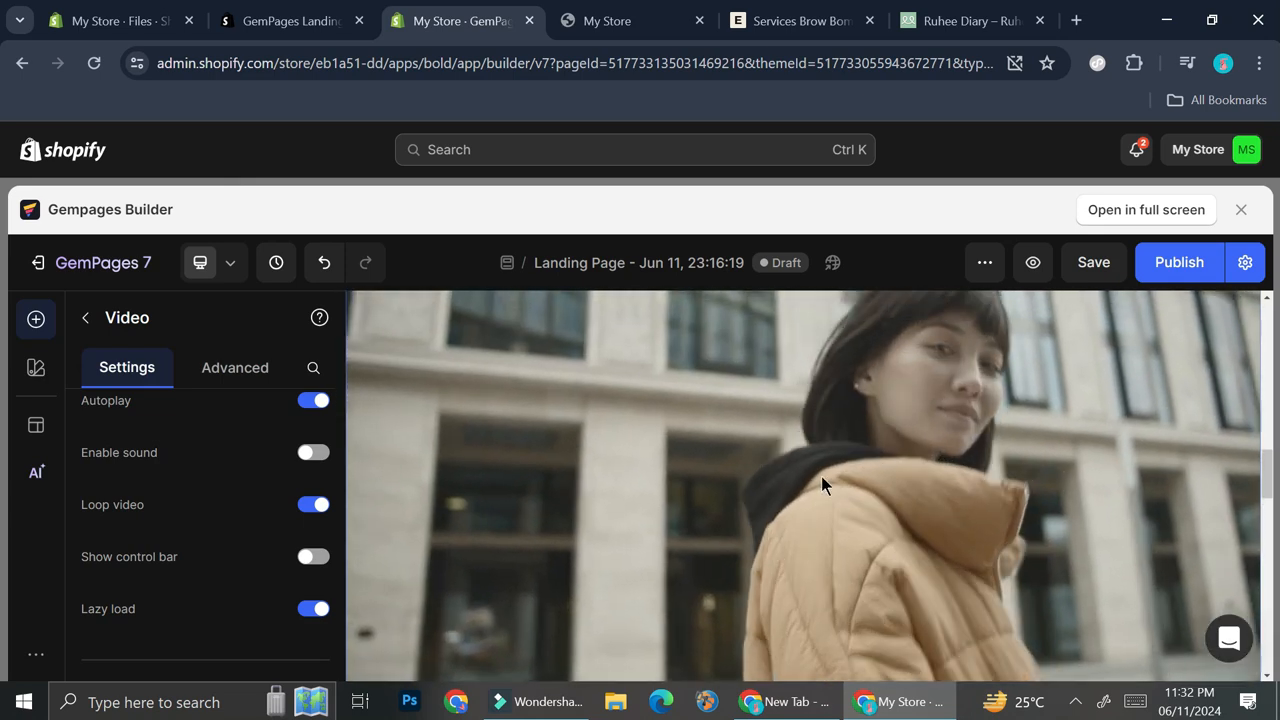
pyautogui.scroll(1, 823, 485)
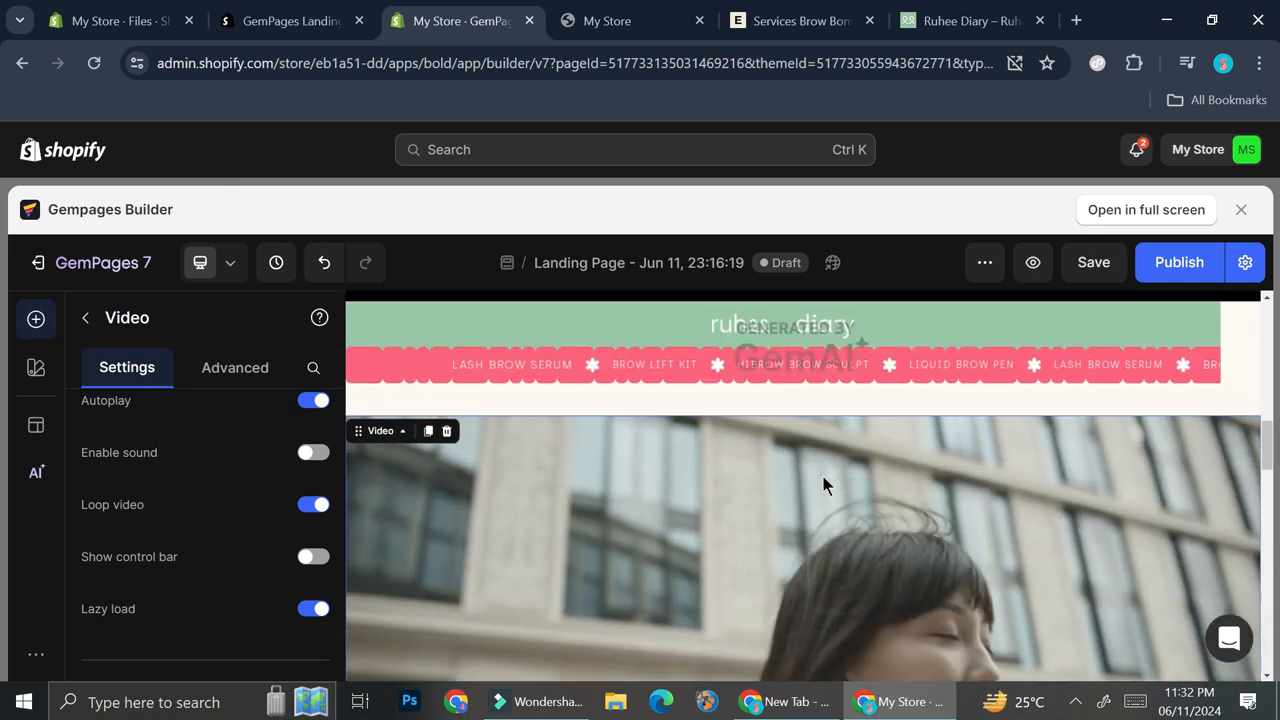
pyautogui.scroll(3, 823, 485)
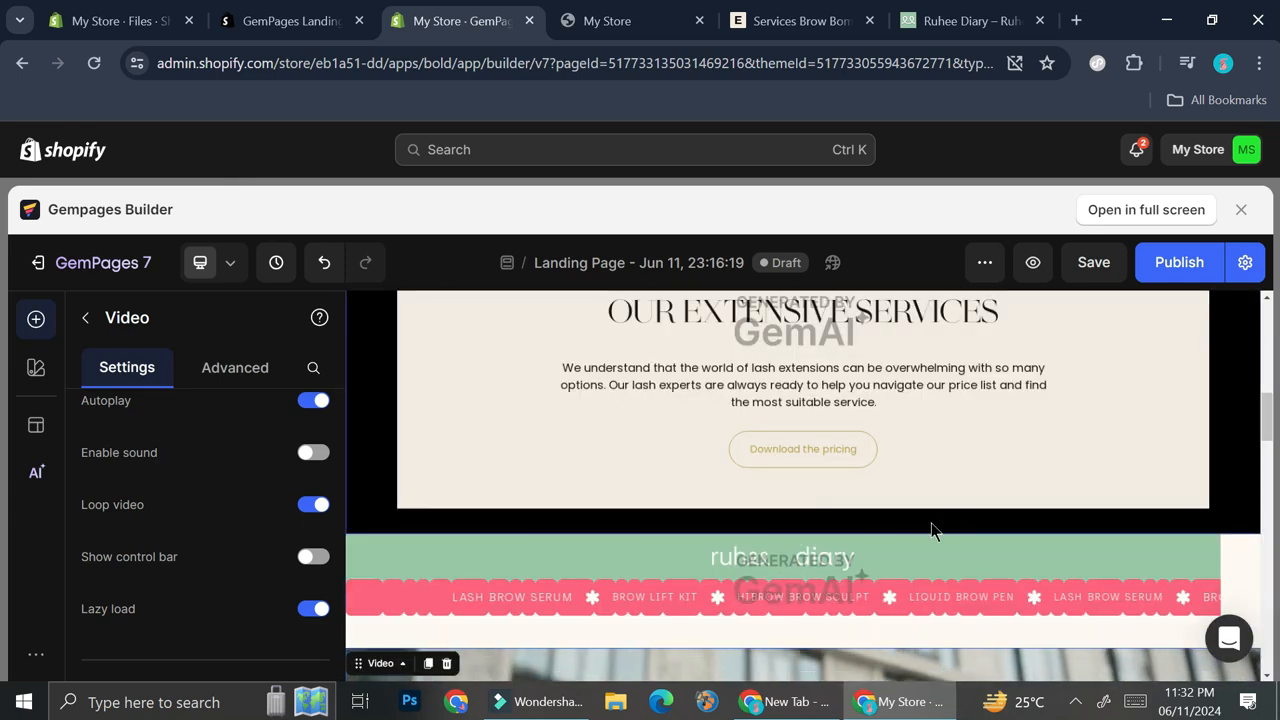
pyautogui.scroll(2, 911, 545)
pyautogui.scroll(8, 911, 545)
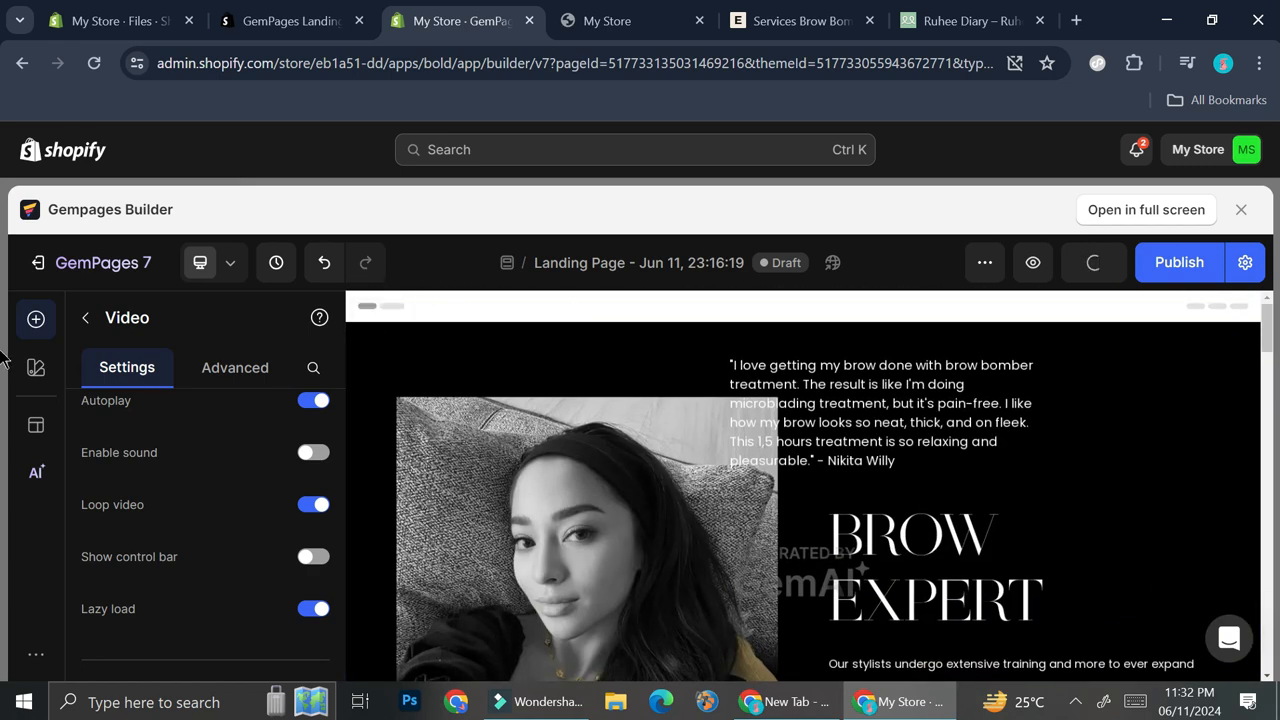
pyautogui.click(1197, 342)
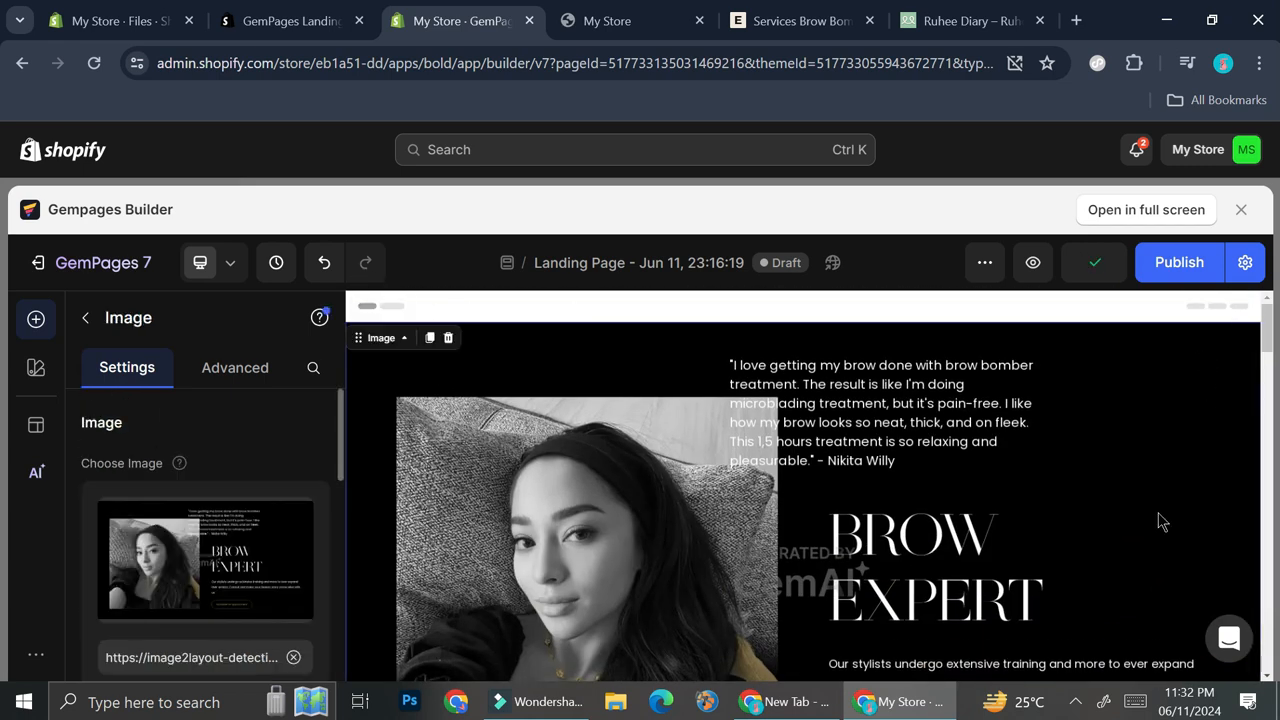
pyautogui.scroll(-5, 1160, 520)
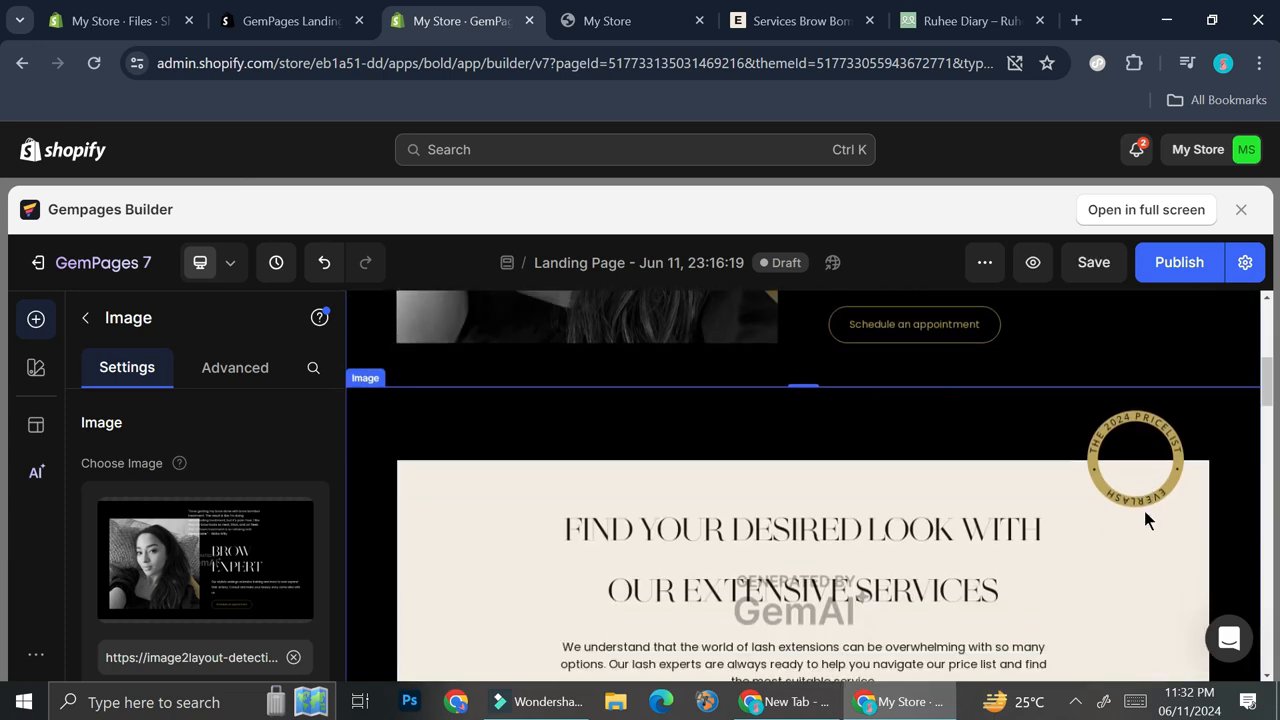
pyautogui.scroll(-4, 876, 560)
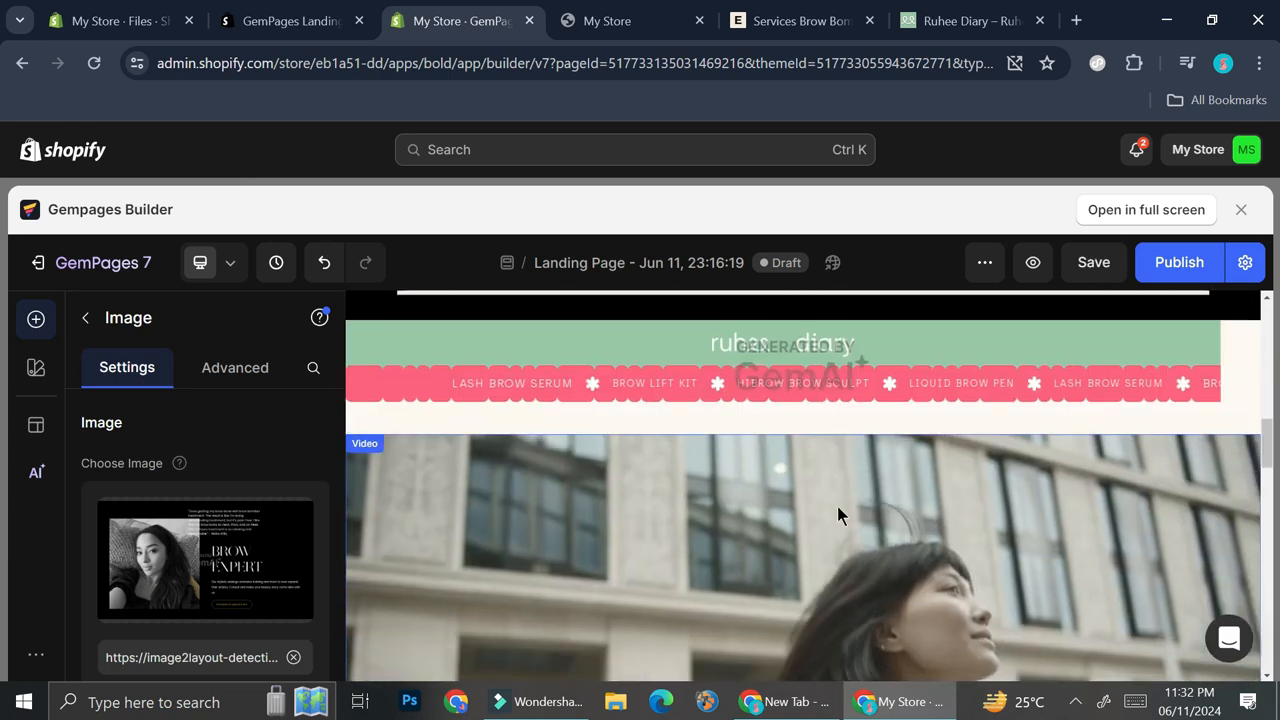
pyautogui.scroll(8, 905, 530)
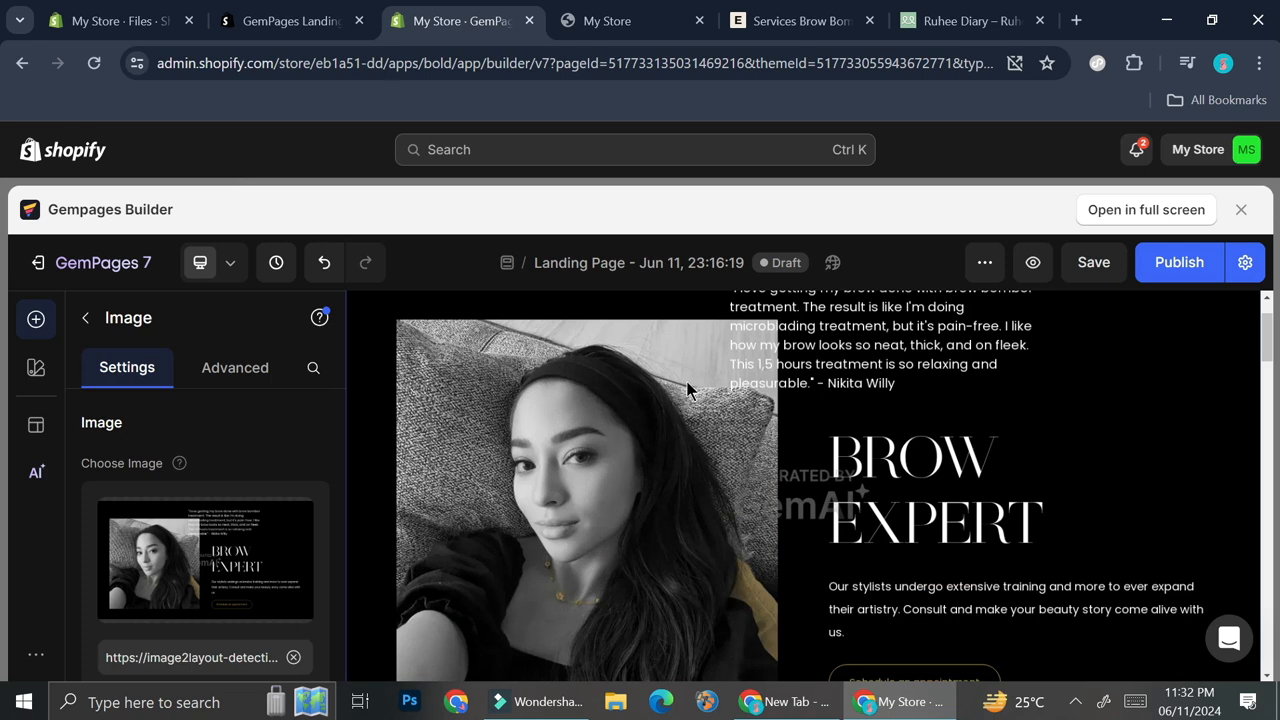
pyautogui.scroll(1, 687, 390)
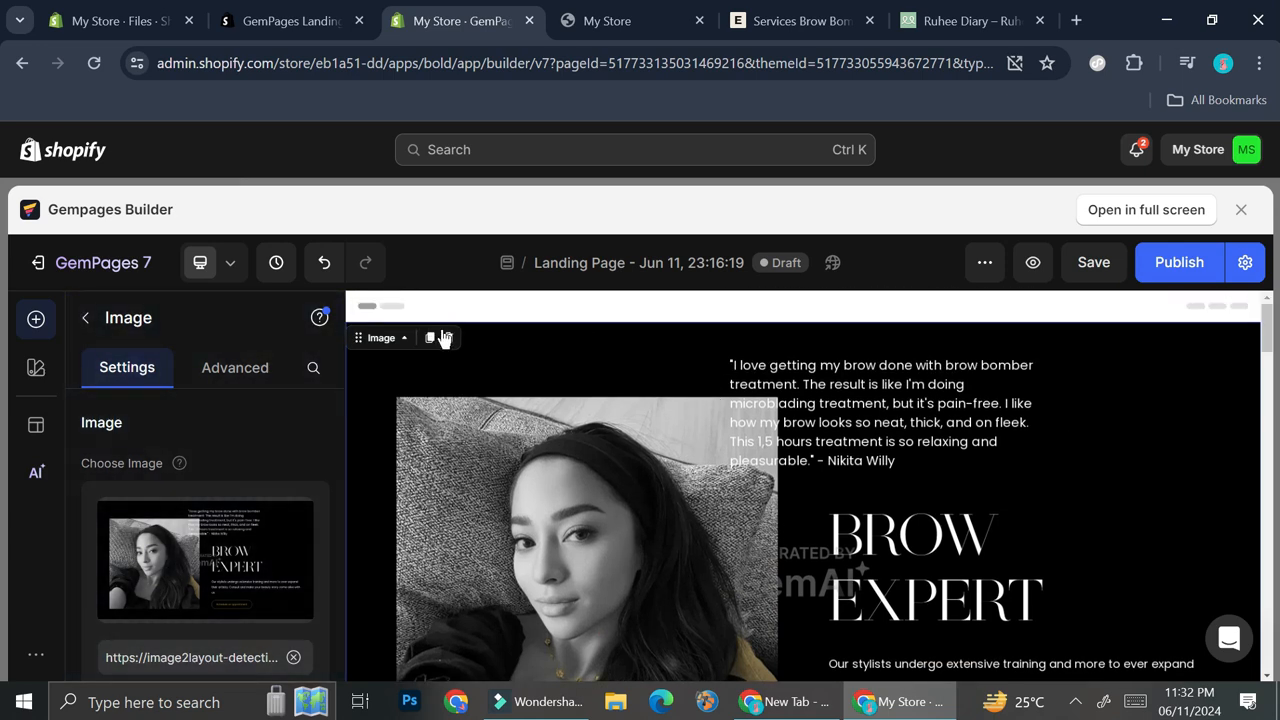
pyautogui.press('Delete')
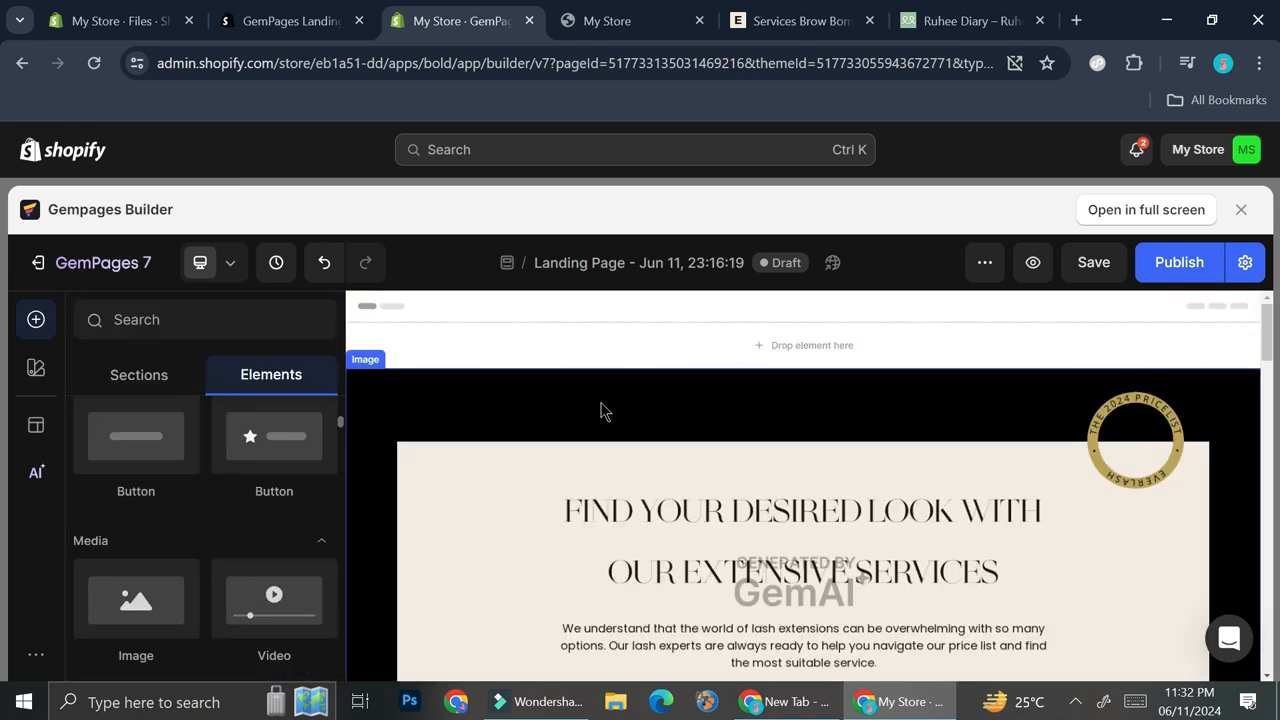
pyautogui.click(649, 432)
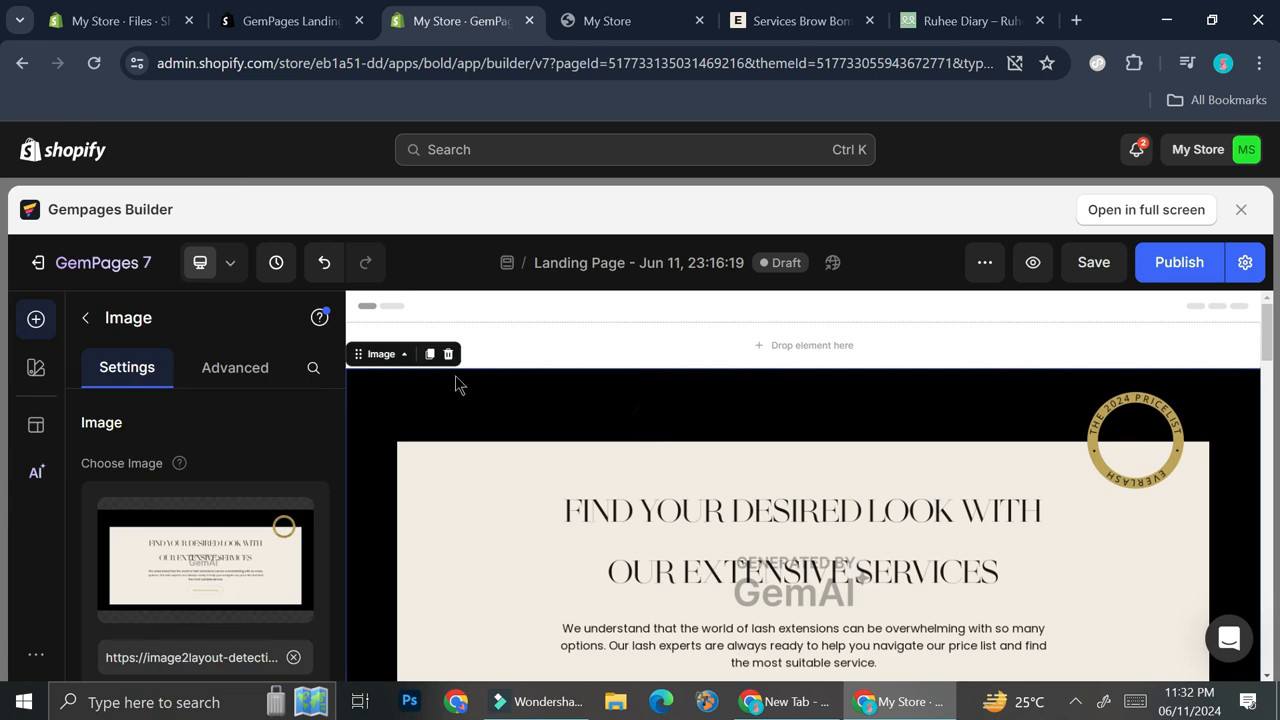
pyautogui.press('Delete')
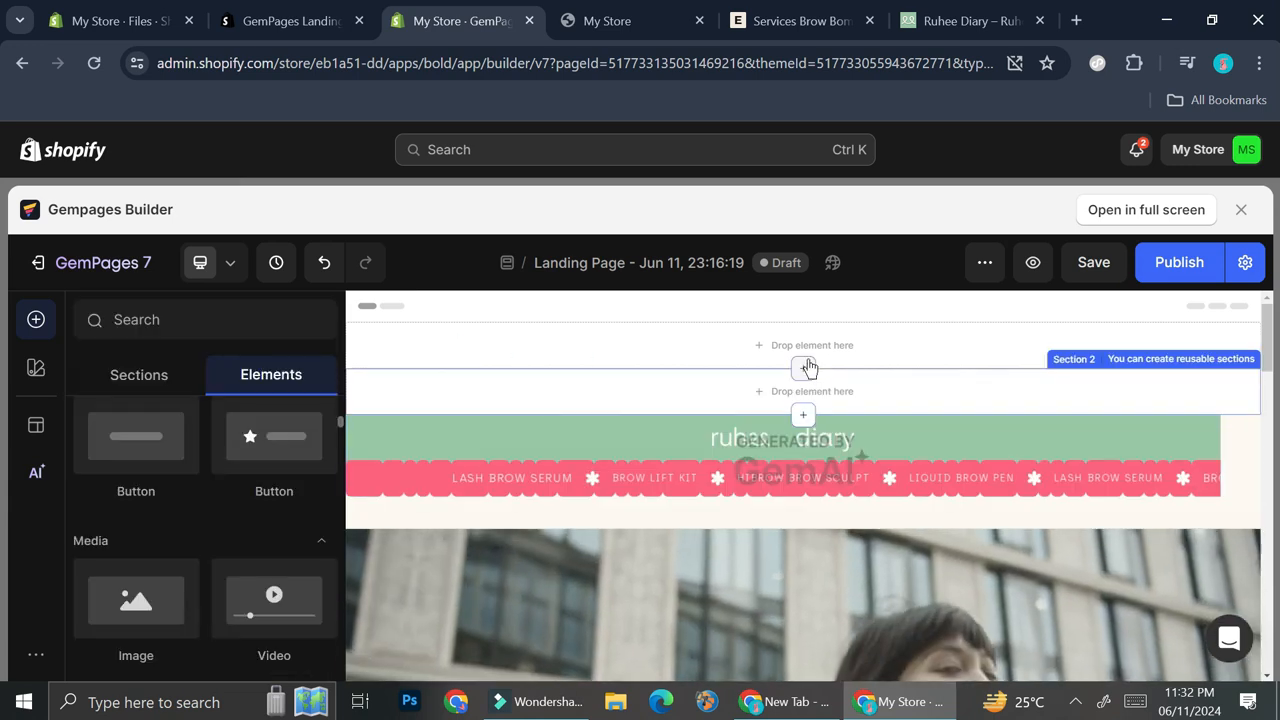
# Delete the two empty sections above the Ruhee Diary banner
pyautogui.click(909, 354)
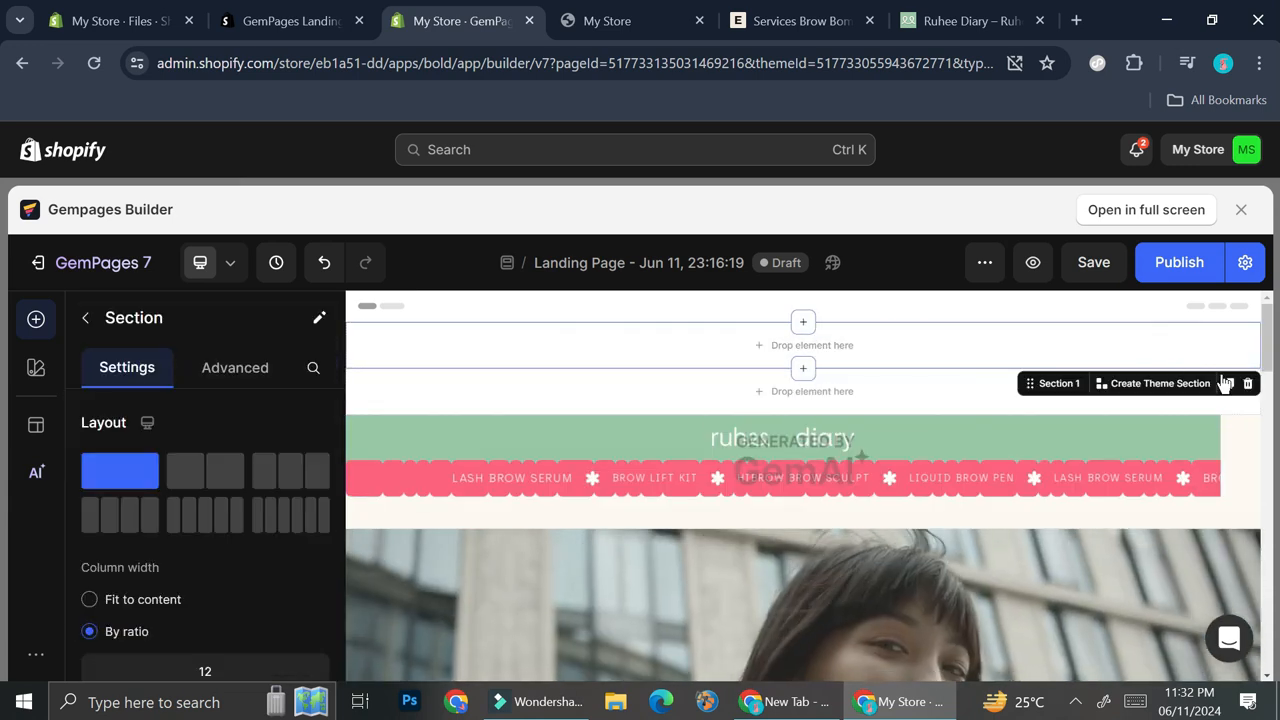
pyautogui.click(1248, 384)
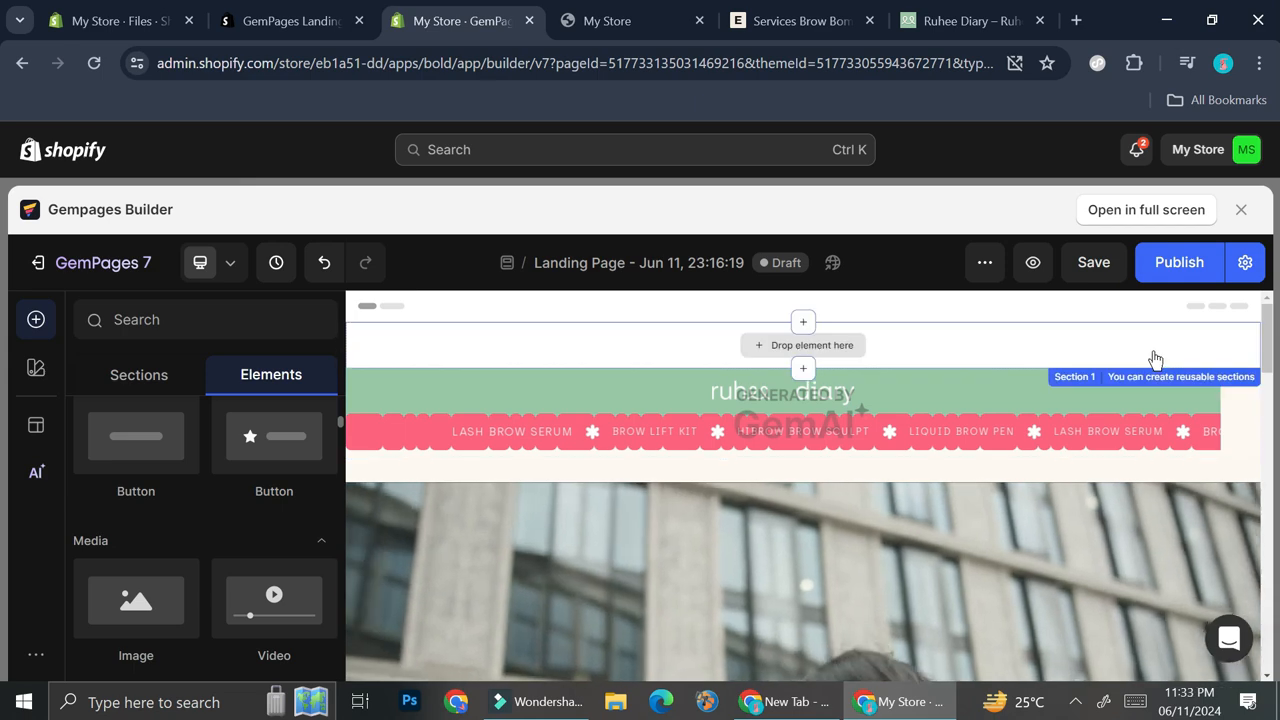
pyautogui.click(1157, 358)
pyautogui.click(1248, 384)
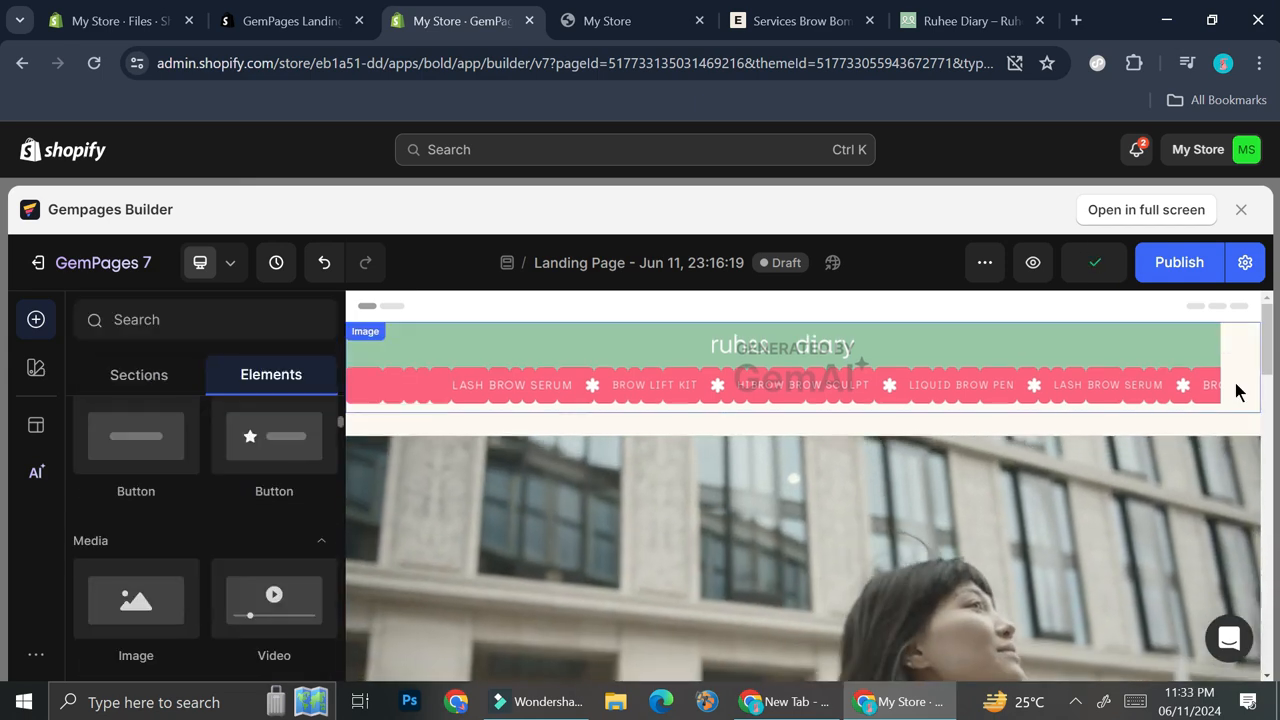
# Delete the green and pink Ruhee Diary banner image above the video
pyautogui.click(719, 370)
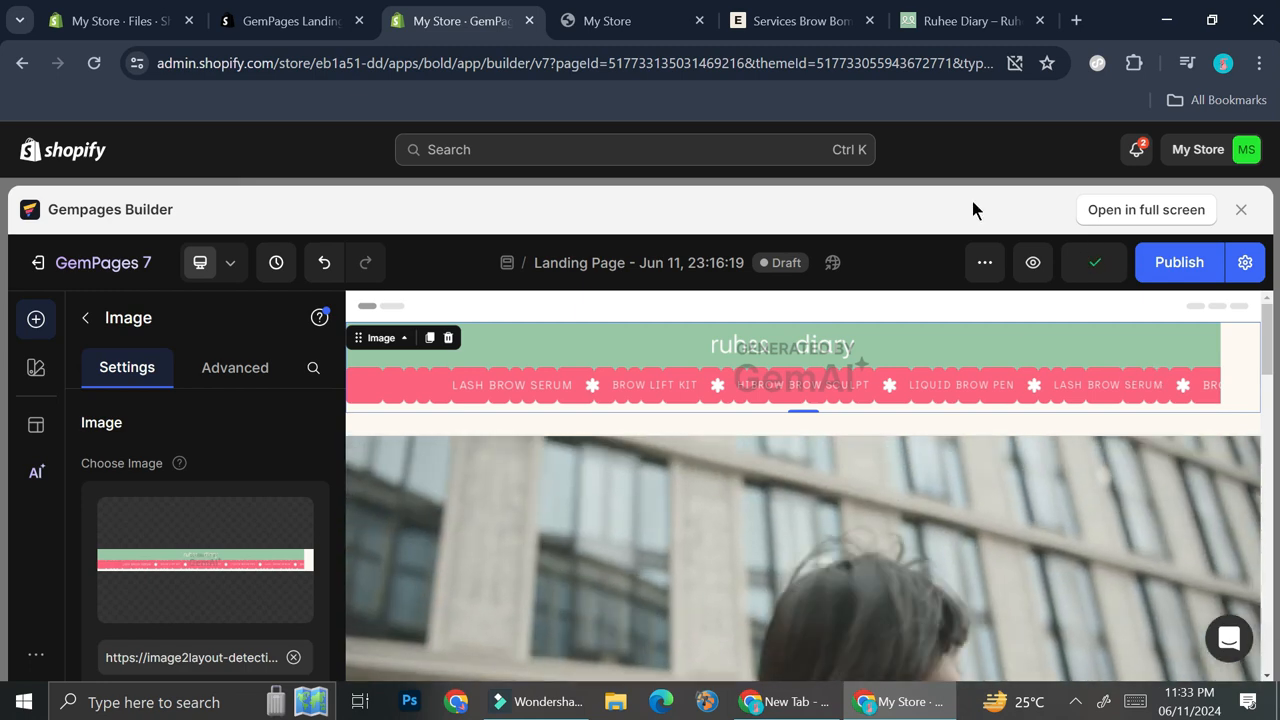
pyautogui.click(581, 357)
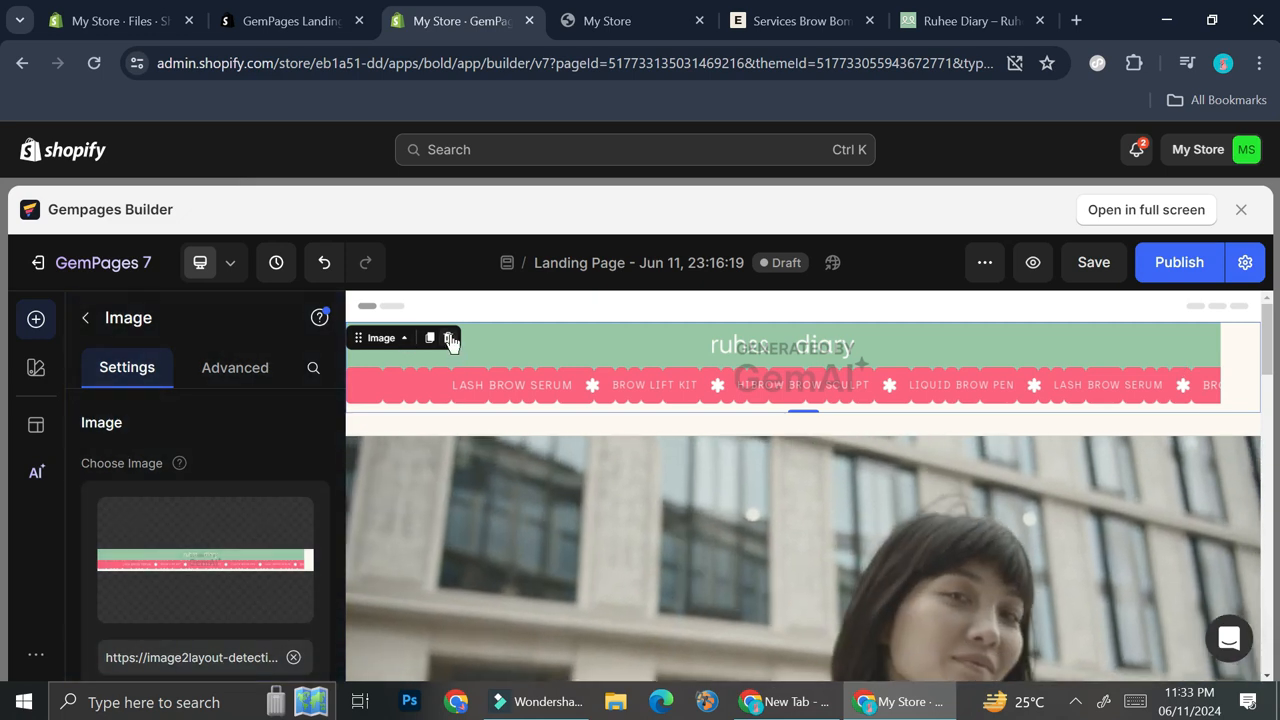
pyautogui.press('Delete')
# Add a heading to the empty section above the video and enter "Eyes of The Moon" as its text
pyautogui.click(674, 354)
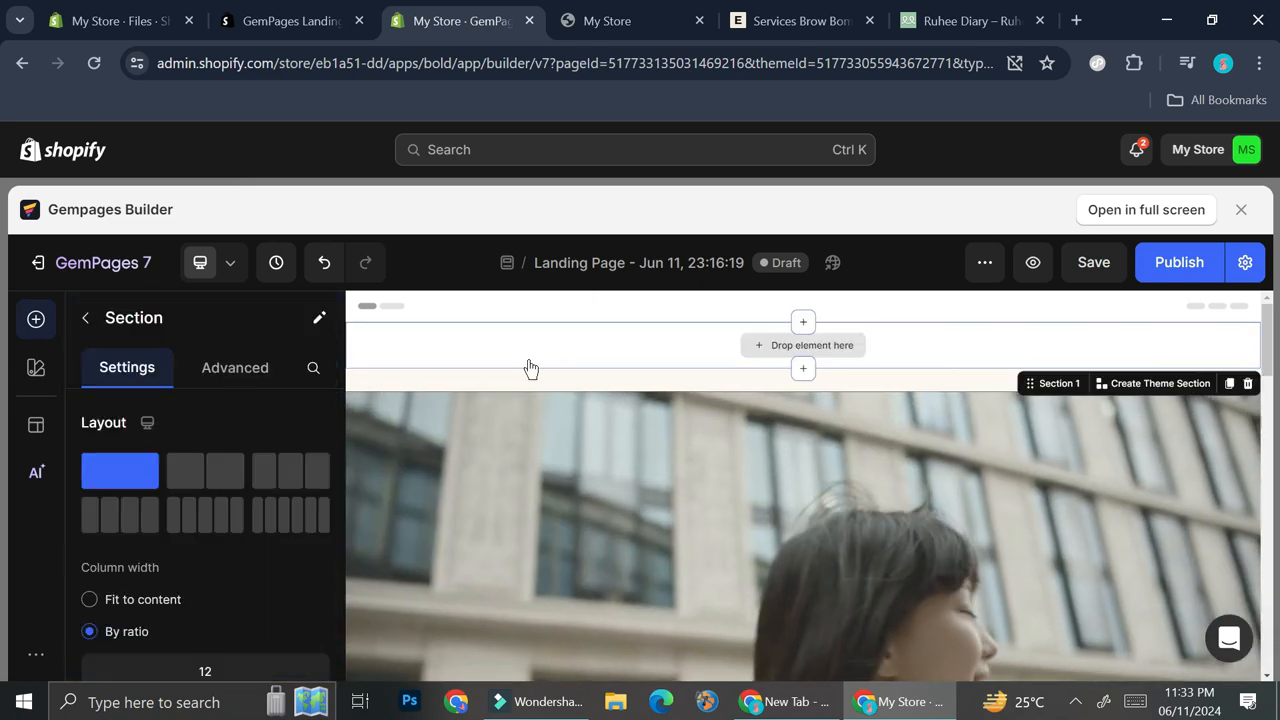
pyautogui.scroll(-3, 213, 477)
pyautogui.scroll(3, 213, 477)
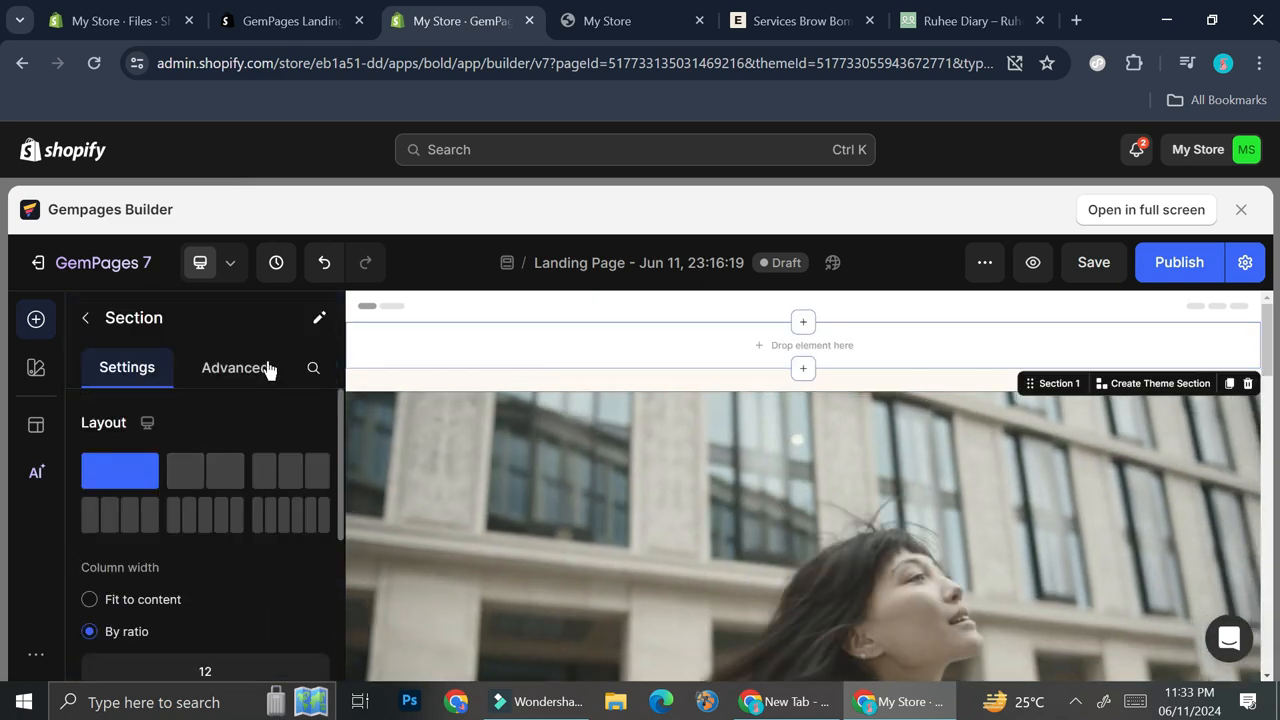
pyautogui.click(793, 341)
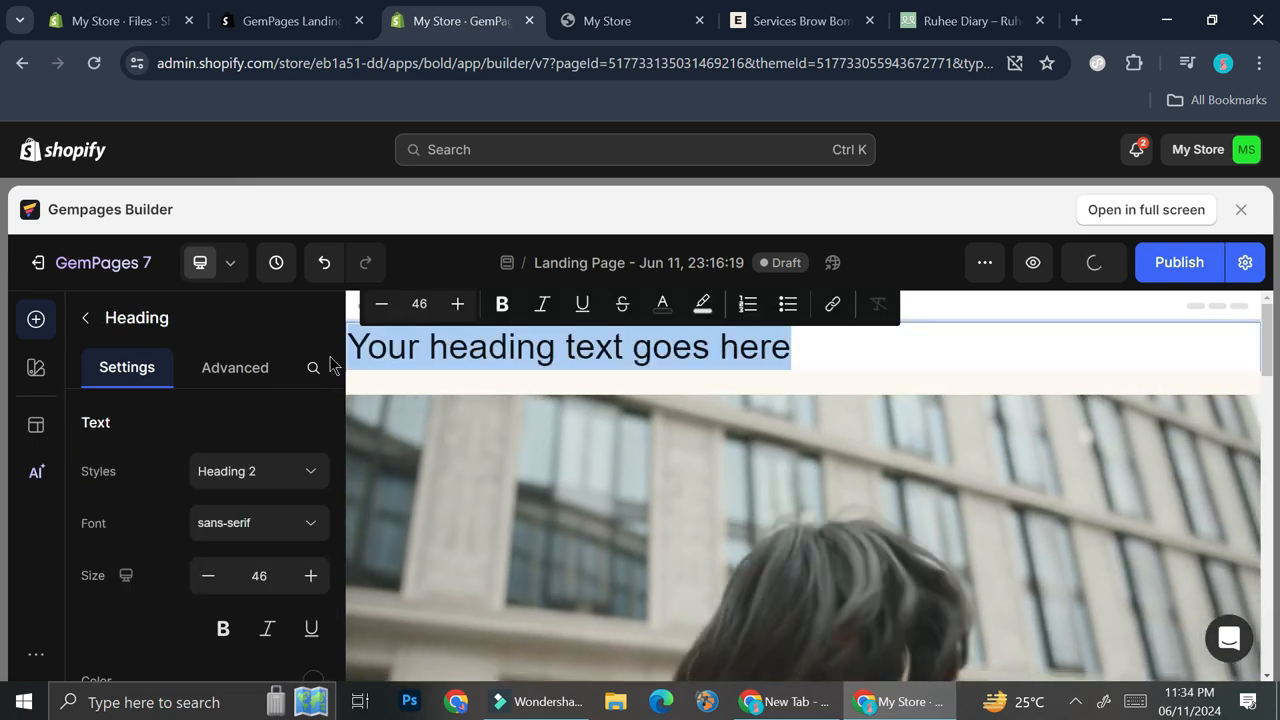
pyautogui.write('Eyes o')
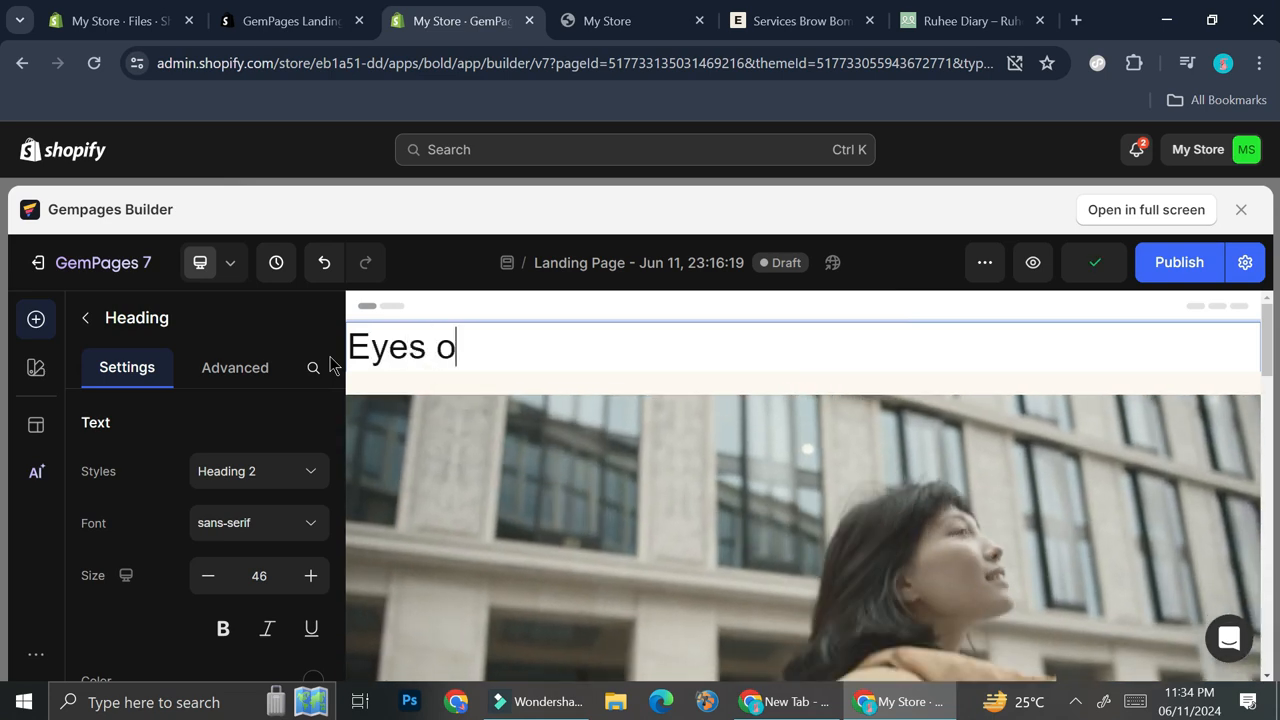
pyautogui.write('f The Moon')
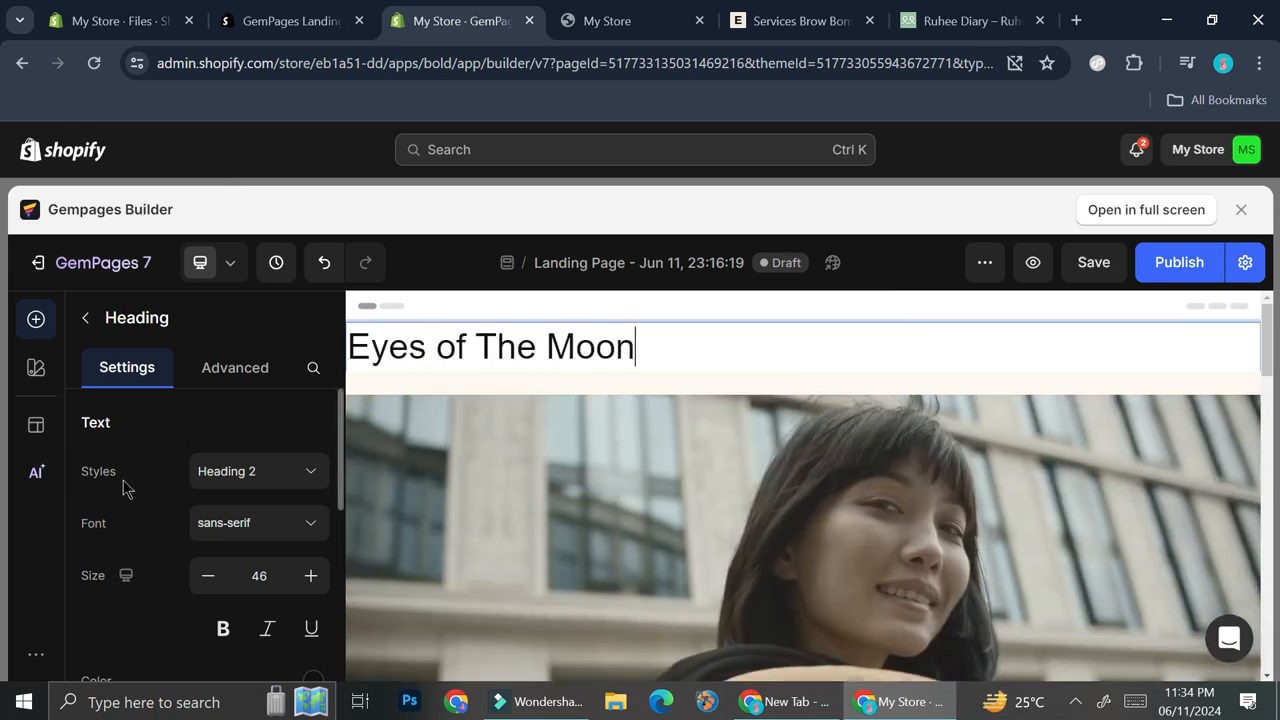
# Set the "Eyes of The Moon" heading's font to Aboreto and centre its text
pyautogui.scroll(-2, 150, 480)
pyautogui.scroll(2, 220, 472)
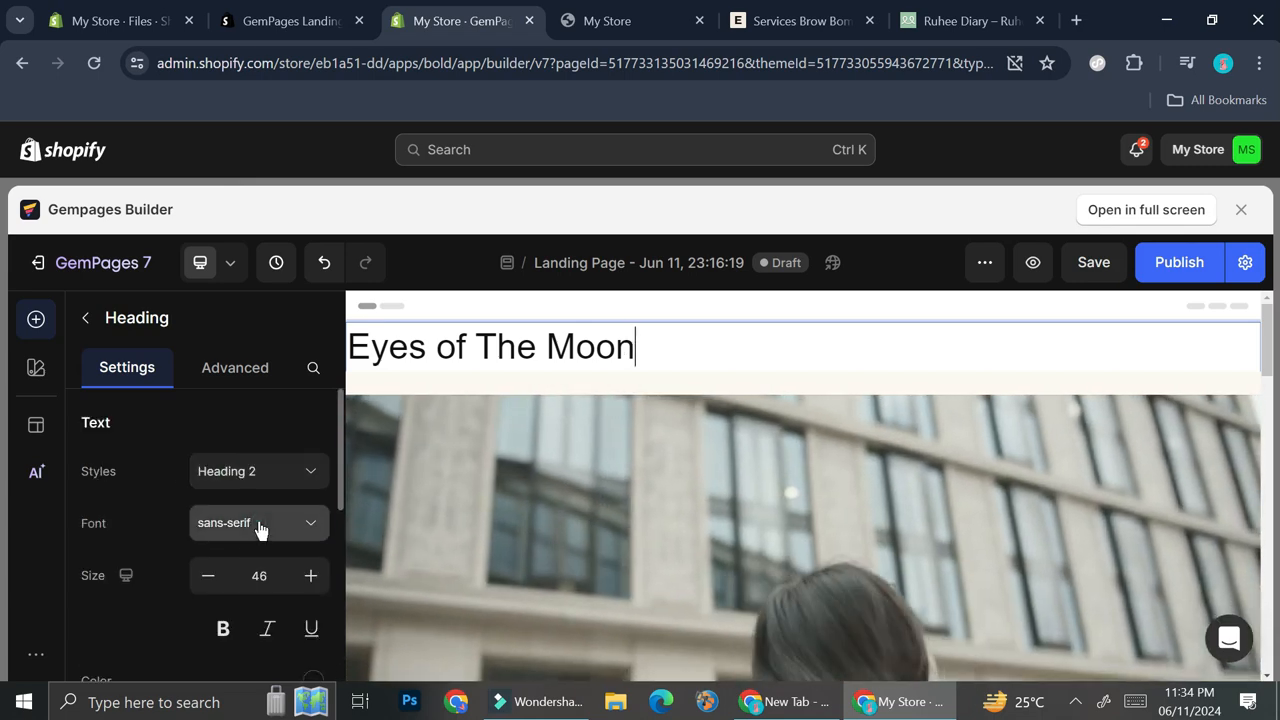
pyautogui.click(258, 526)
pyautogui.click(205, 421)
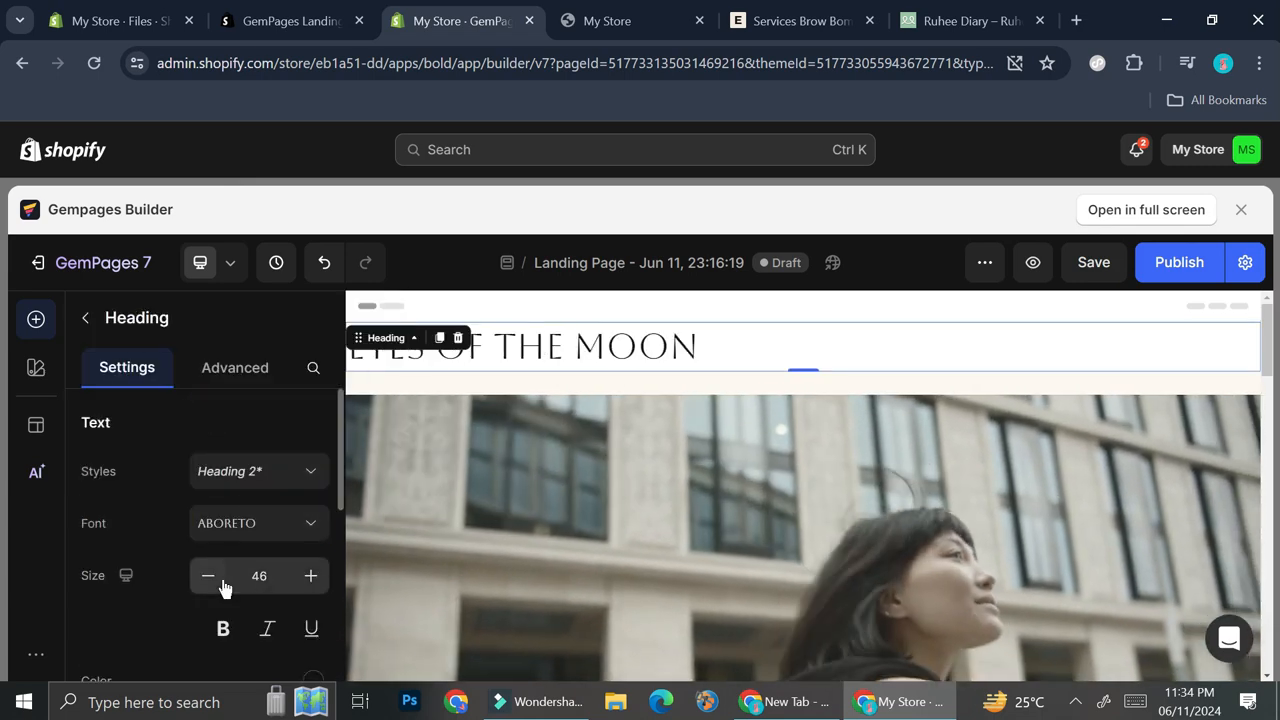
pyautogui.scroll(-3, 223, 586)
pyautogui.click(242, 501)
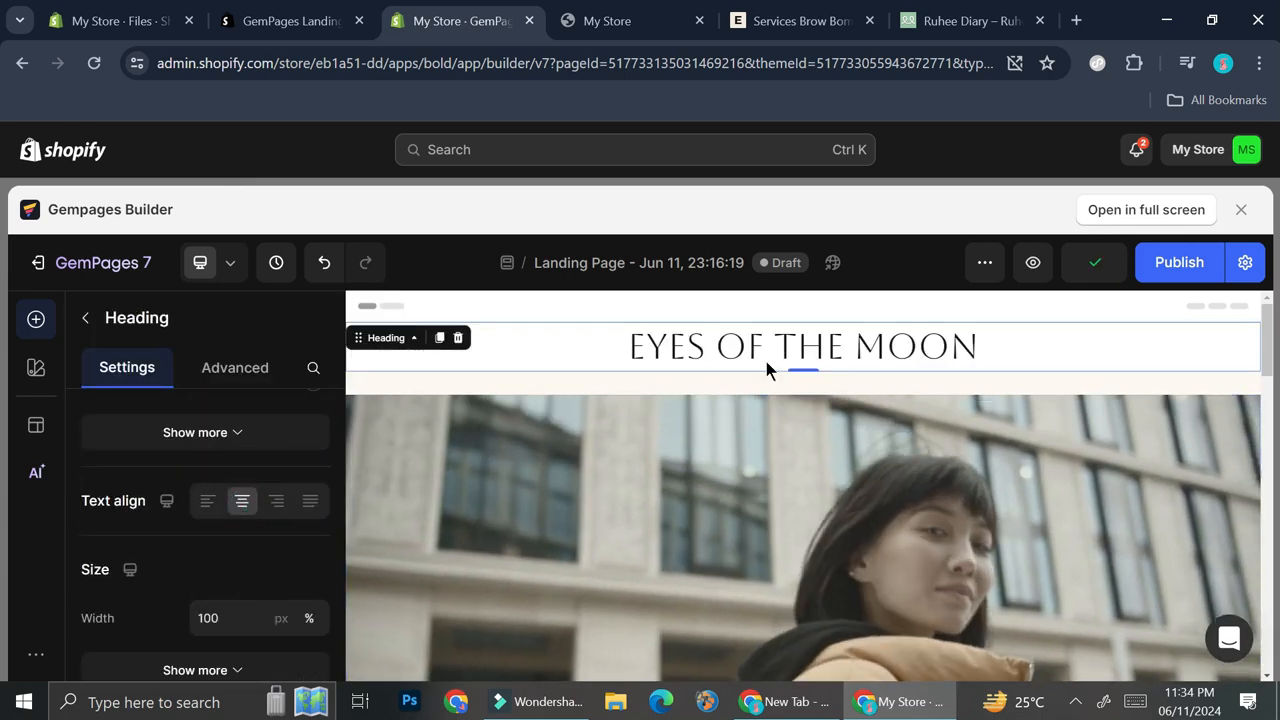
# Replace the HiBrow drawing in the four-image row below the video with a fashion photo from the Downloads folder
pyautogui.click(797, 452)
pyautogui.scroll(-5, 913, 456)
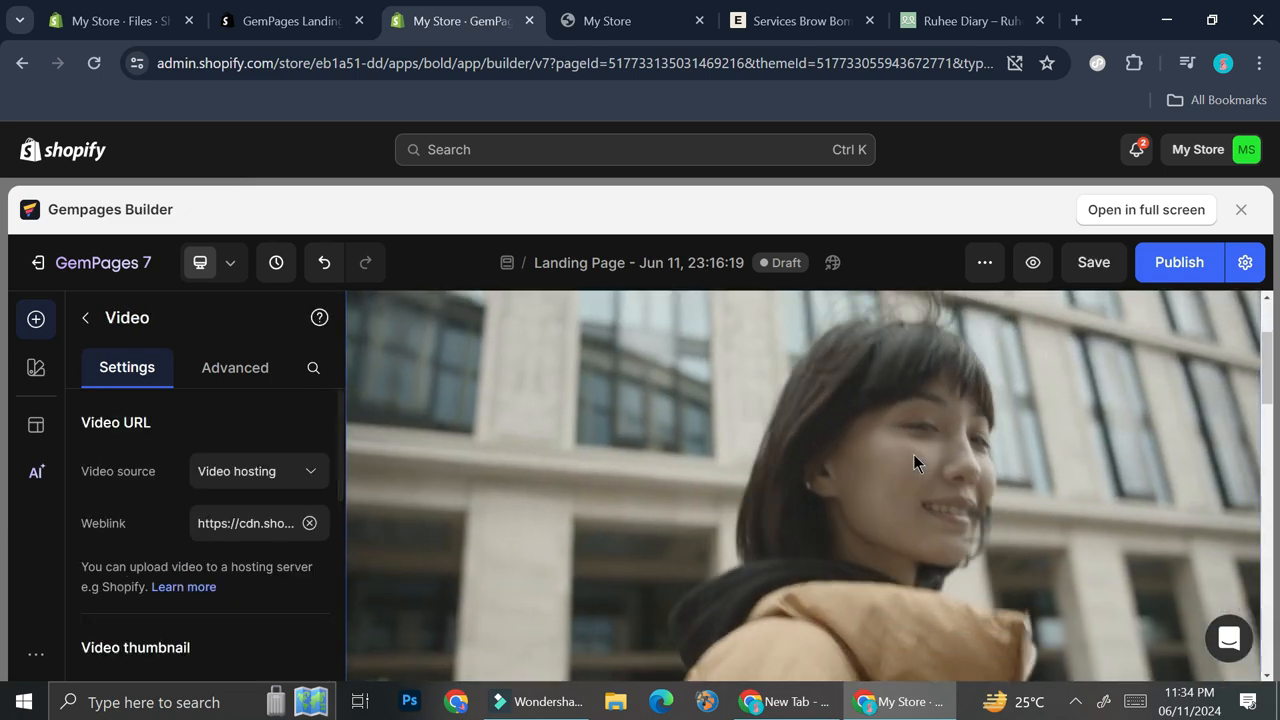
pyautogui.click(697, 498)
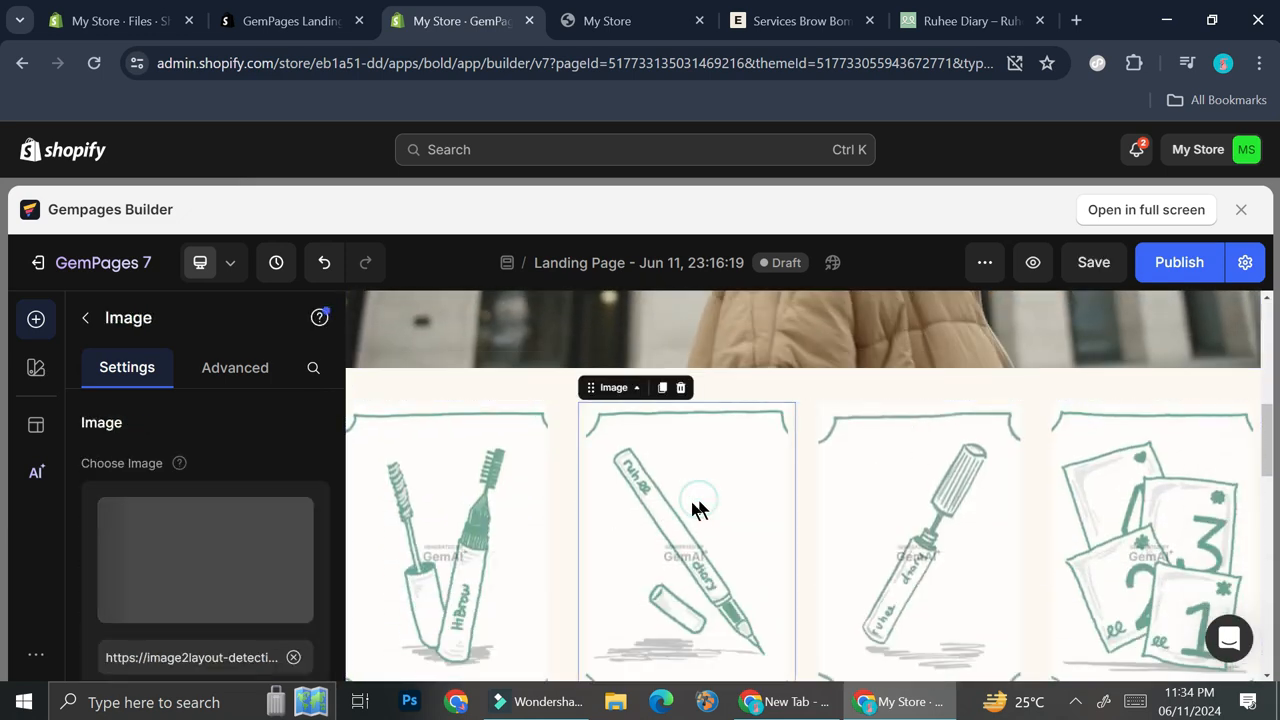
pyautogui.click(471, 498)
pyautogui.click(956, 509)
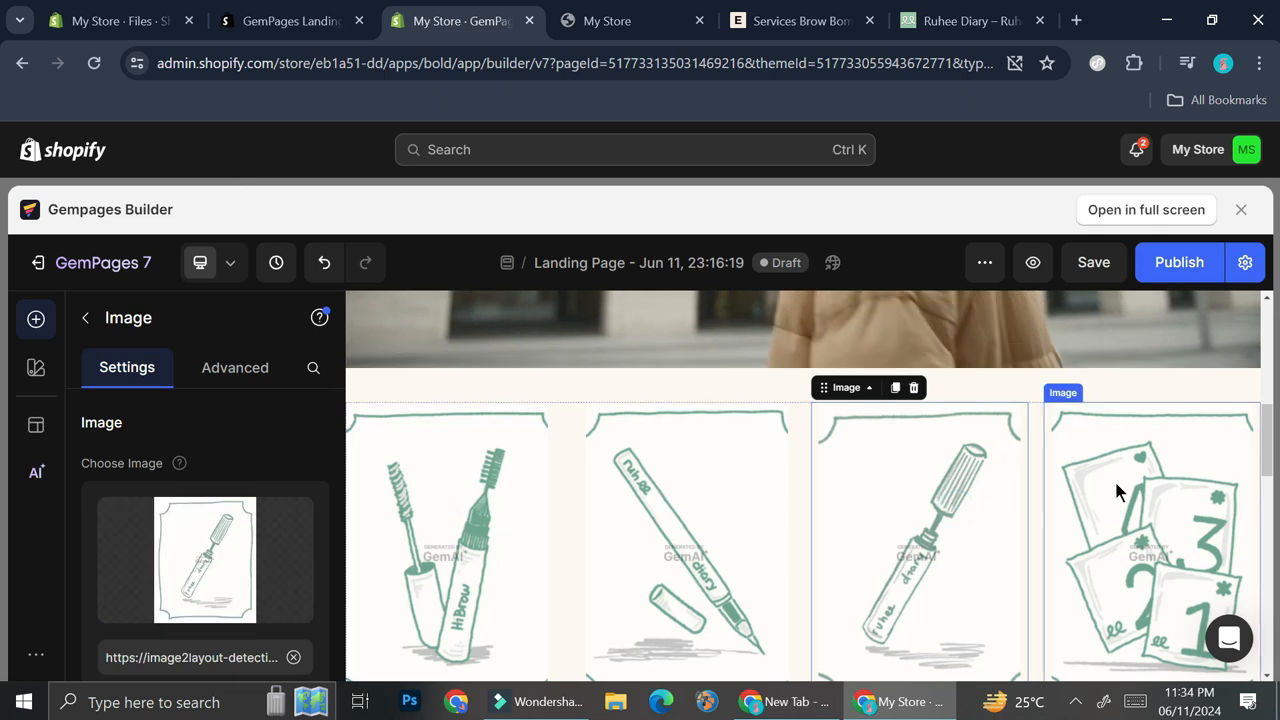
pyautogui.click(1114, 478)
pyautogui.scroll(-2, 1116, 485)
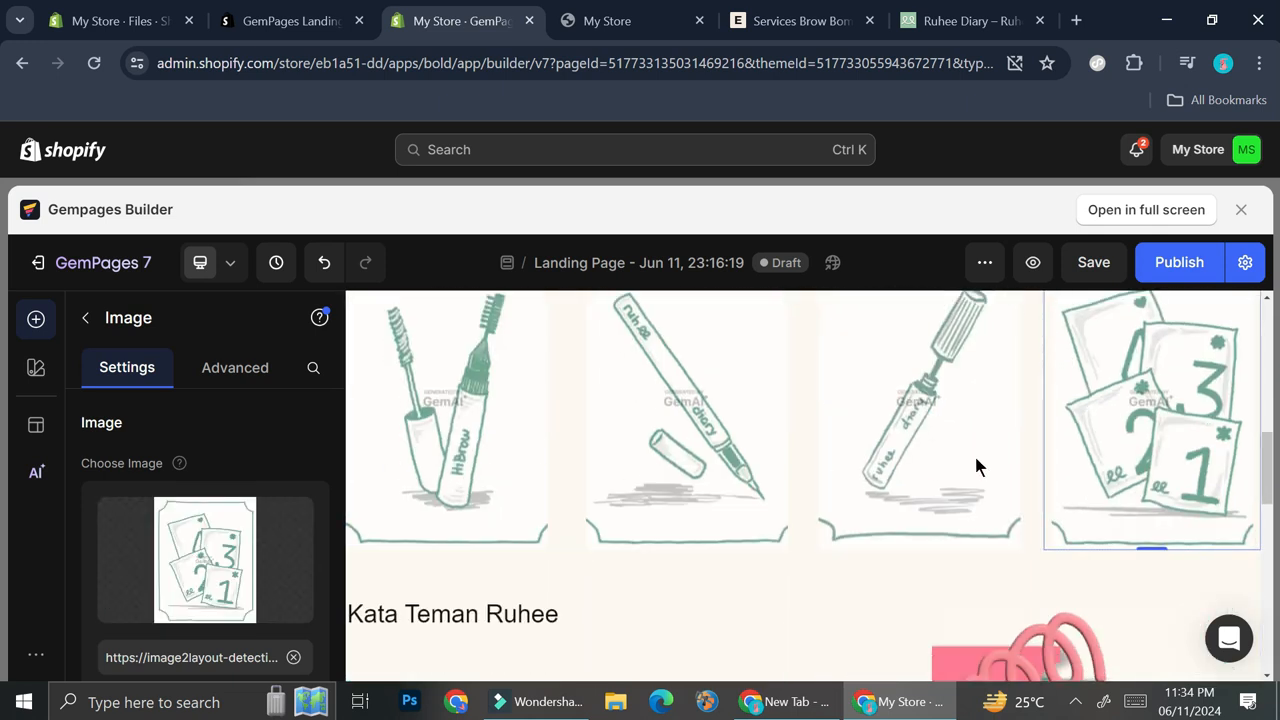
pyautogui.click(474, 465)
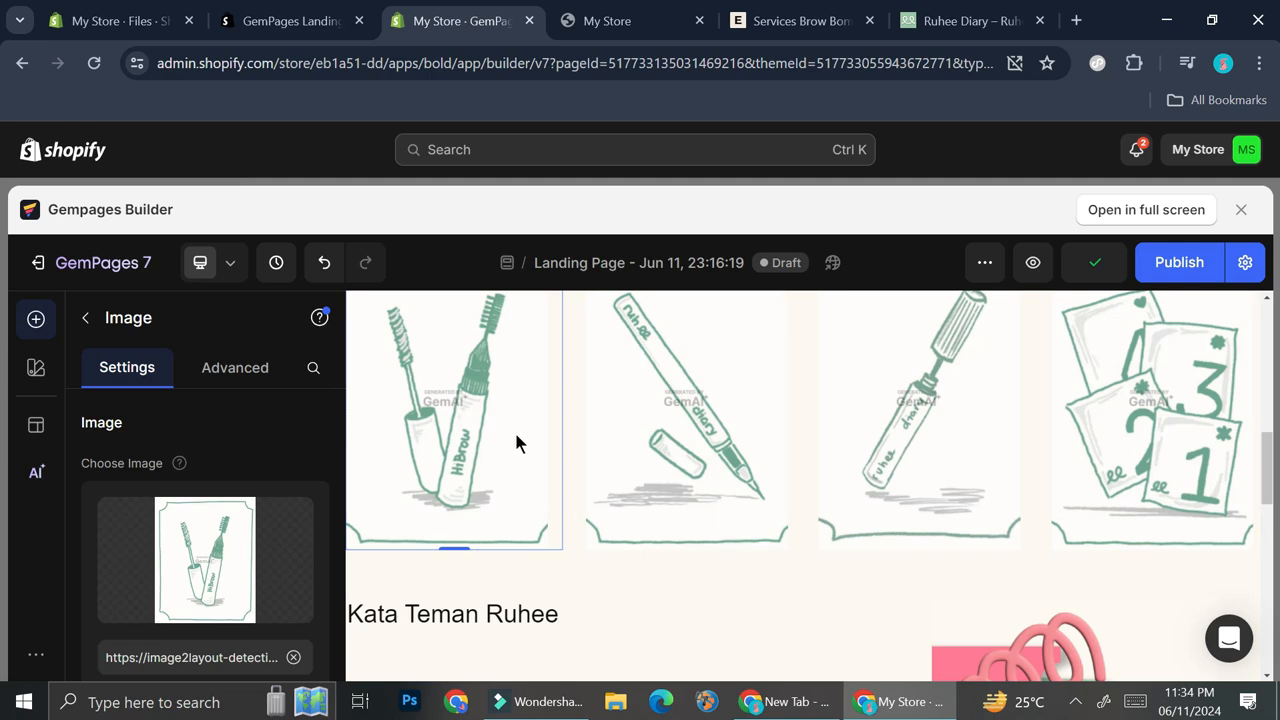
pyautogui.click(190, 592)
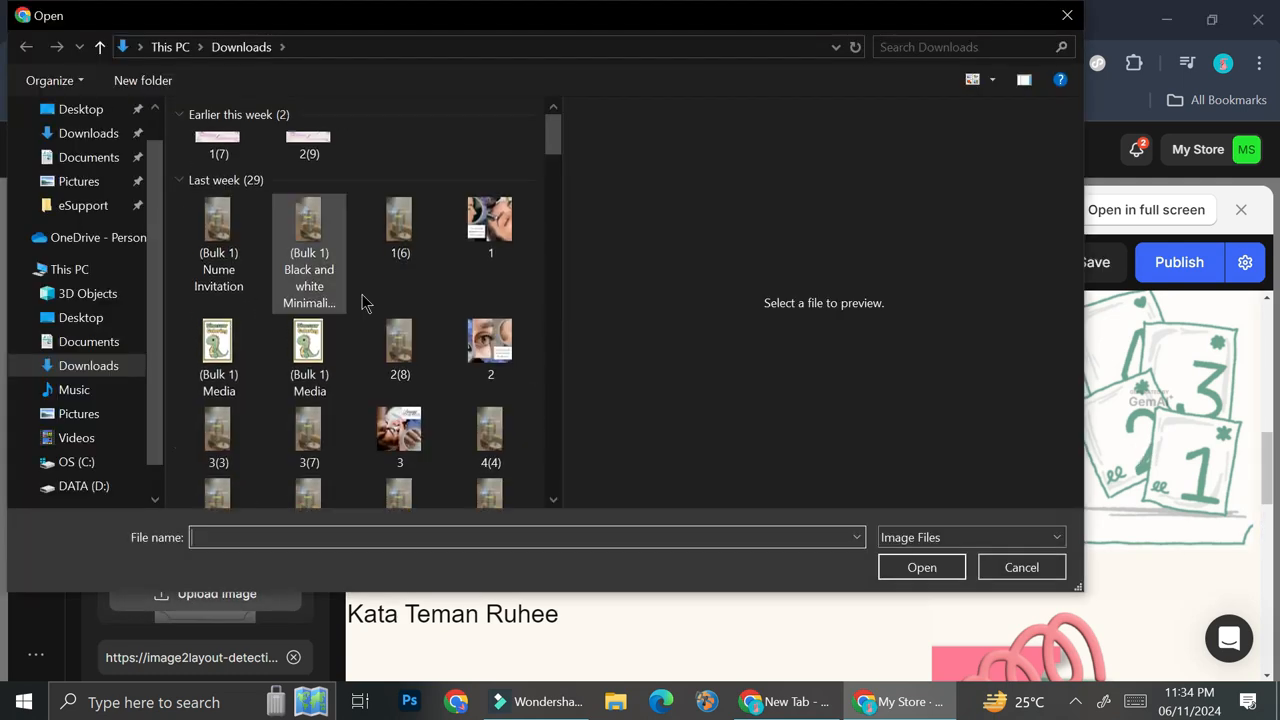
pyautogui.scroll(-5, 455, 322)
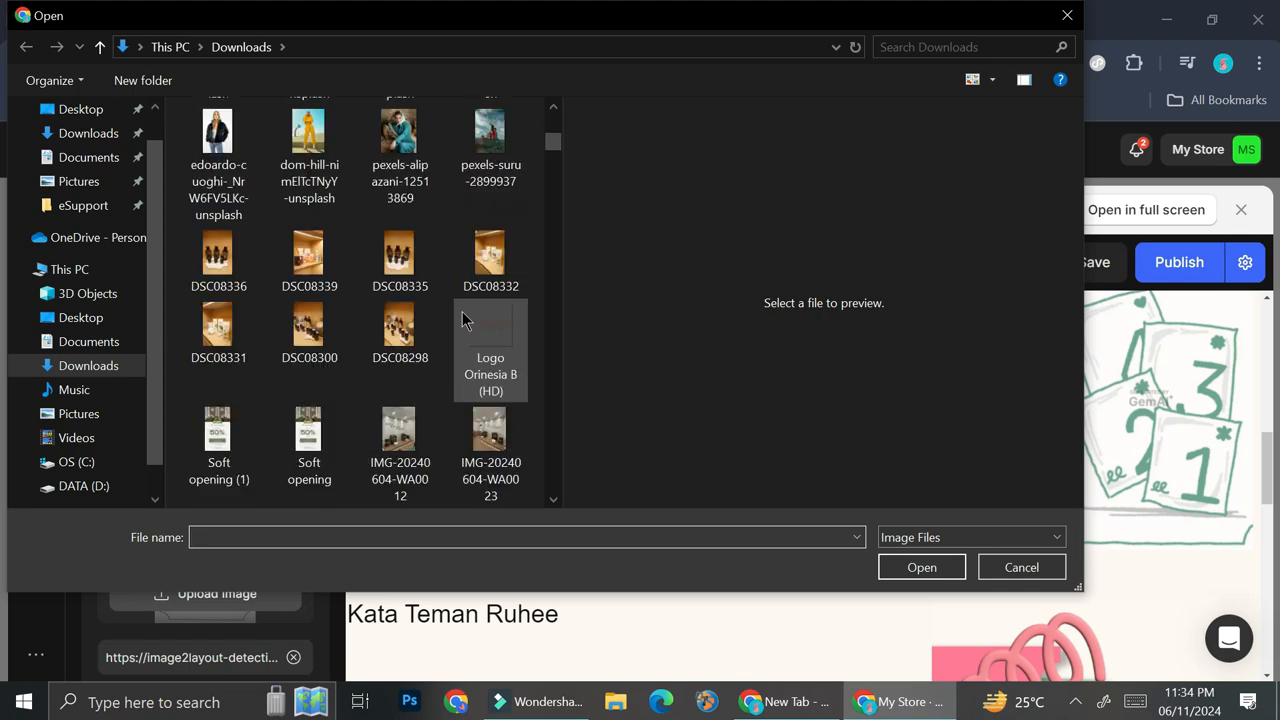
pyautogui.scroll(-6, 464, 314)
pyautogui.scroll(9, 464, 314)
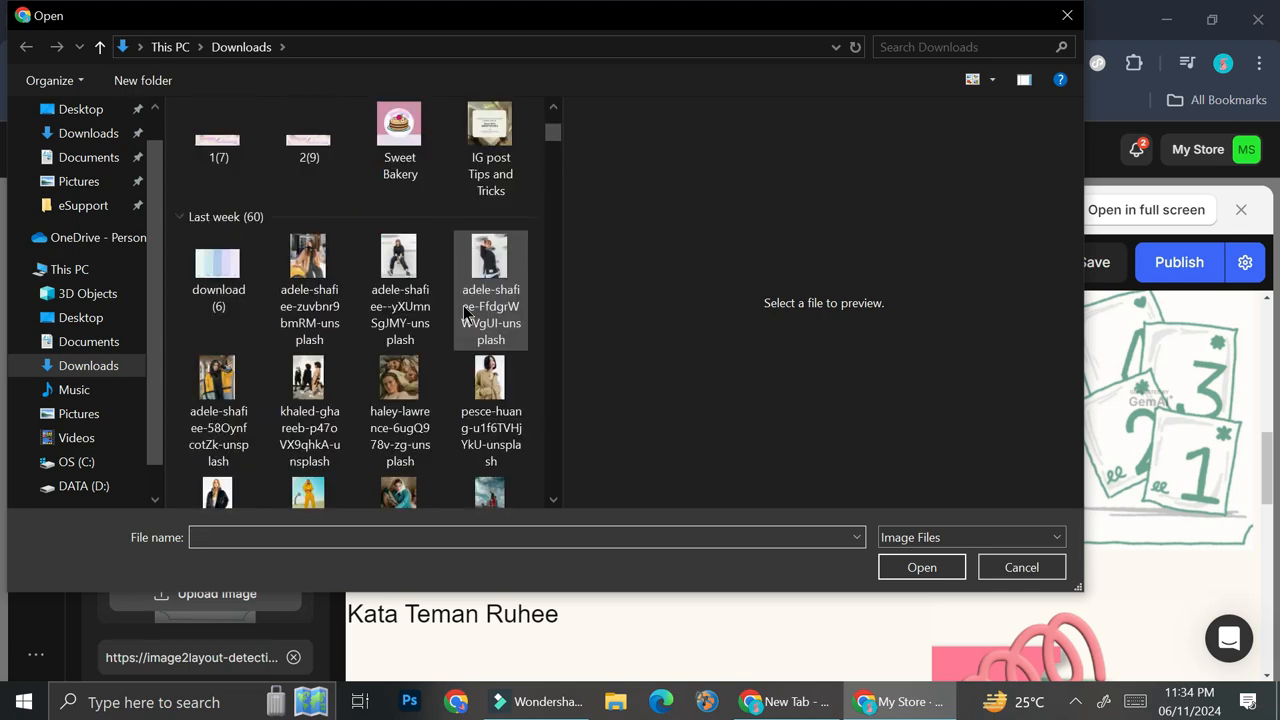
pyautogui.doubleClick(395, 285)
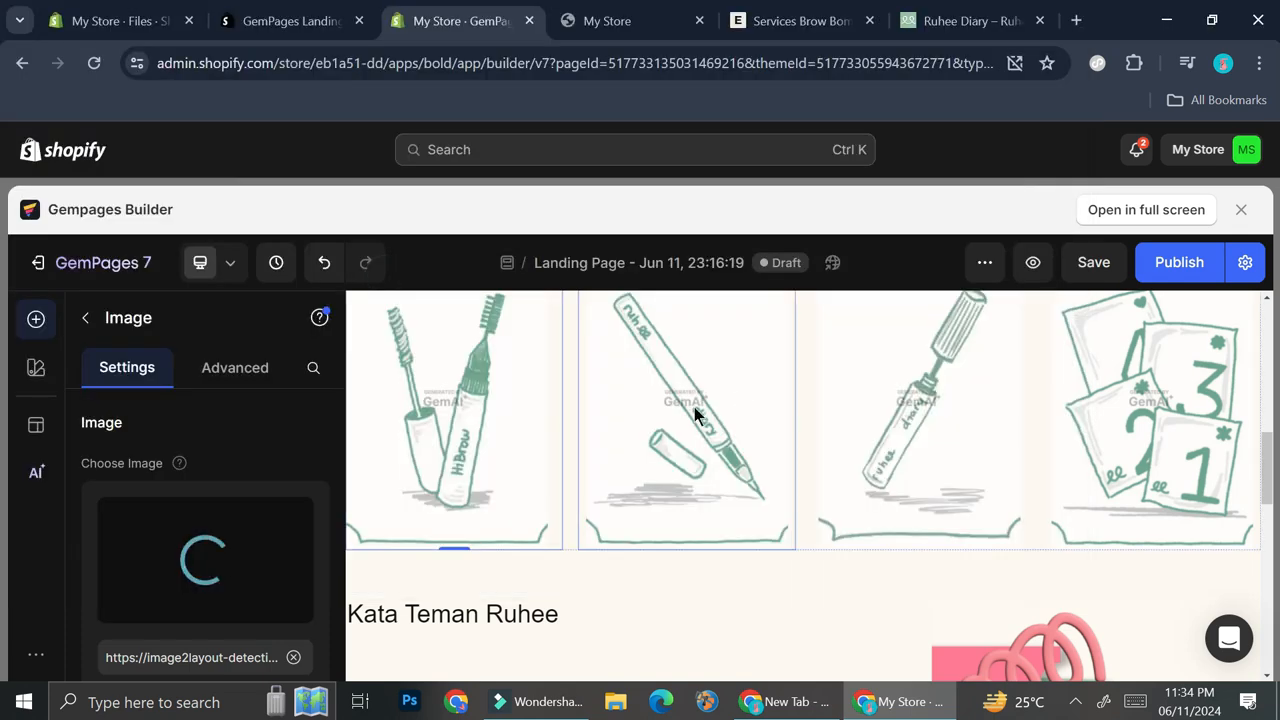
pyautogui.click(263, 573)
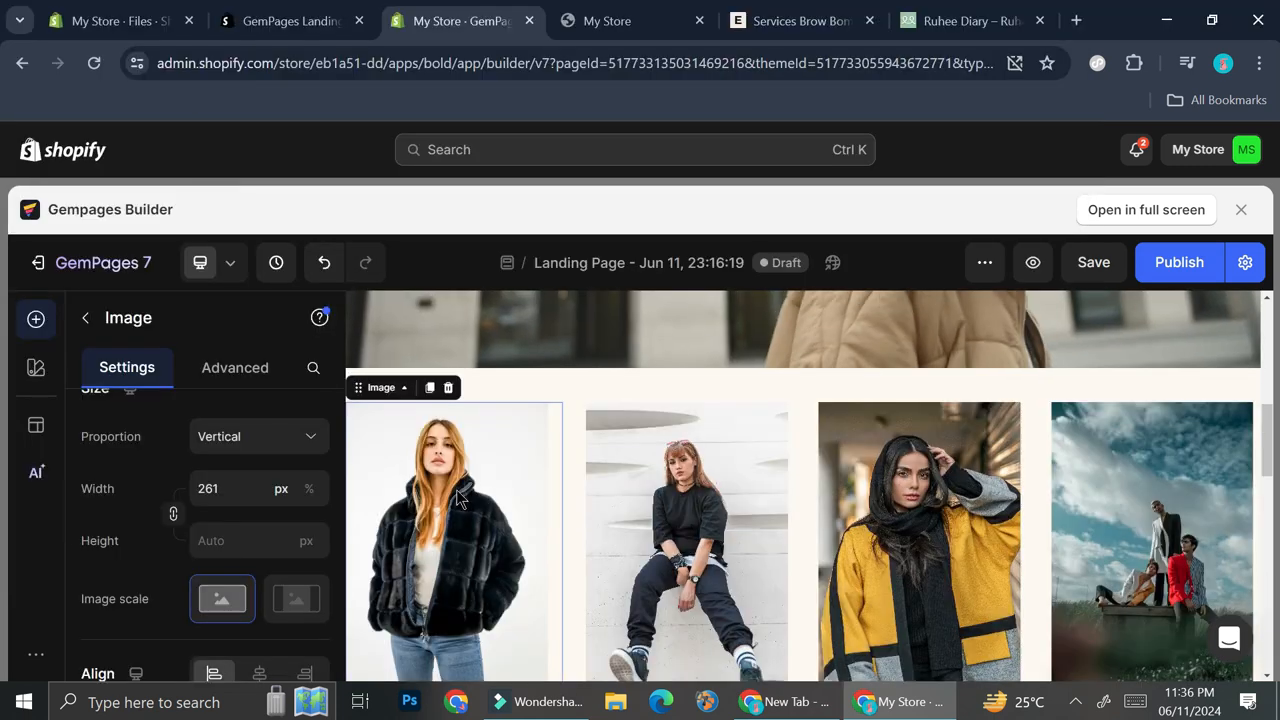
# Set the proportion of the first two photos in the row, the fur jacket and the seated woman, to Square
pyautogui.scroll(-1, 408, 537)
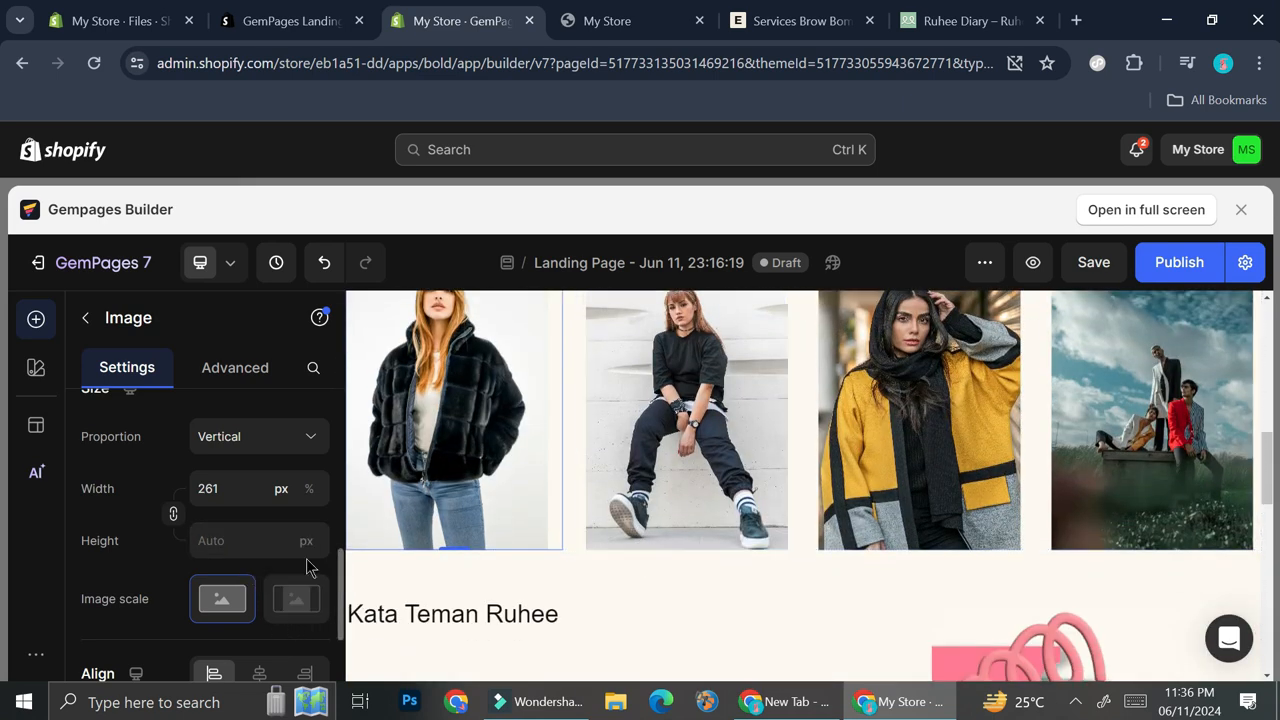
pyautogui.scroll(-3, 291, 555)
pyautogui.scroll(3, 289, 551)
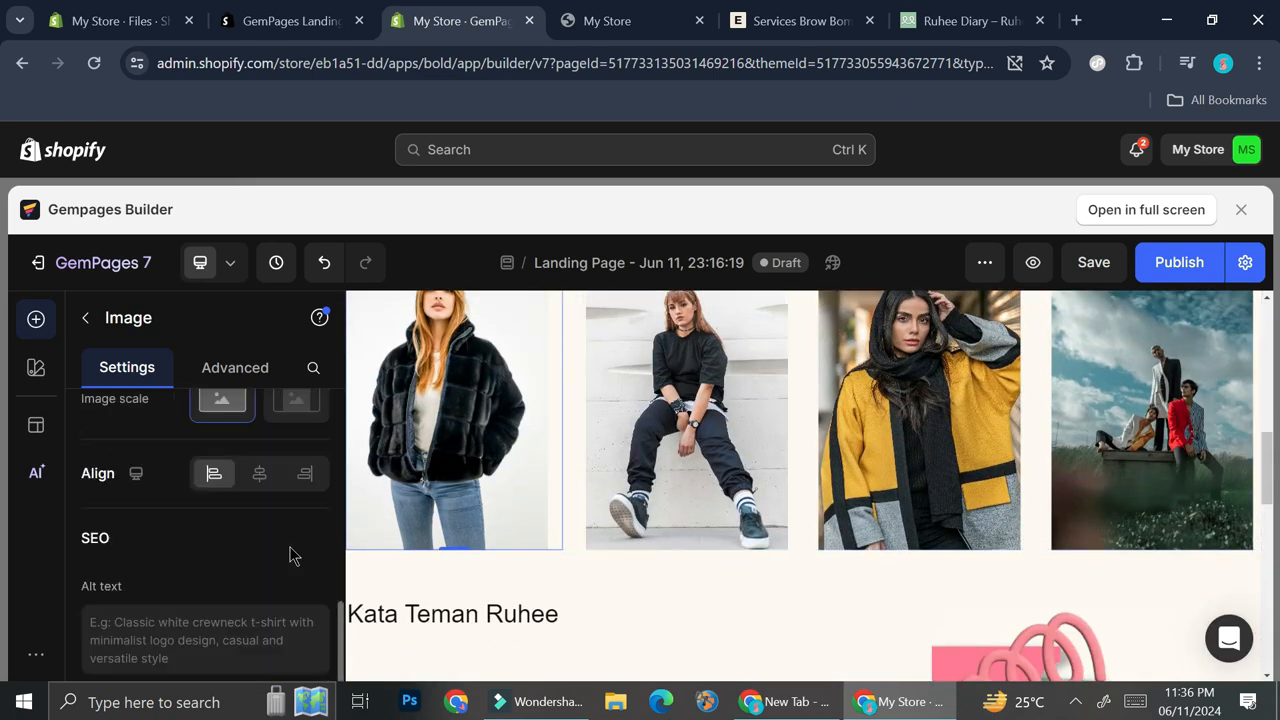
pyautogui.click(293, 440)
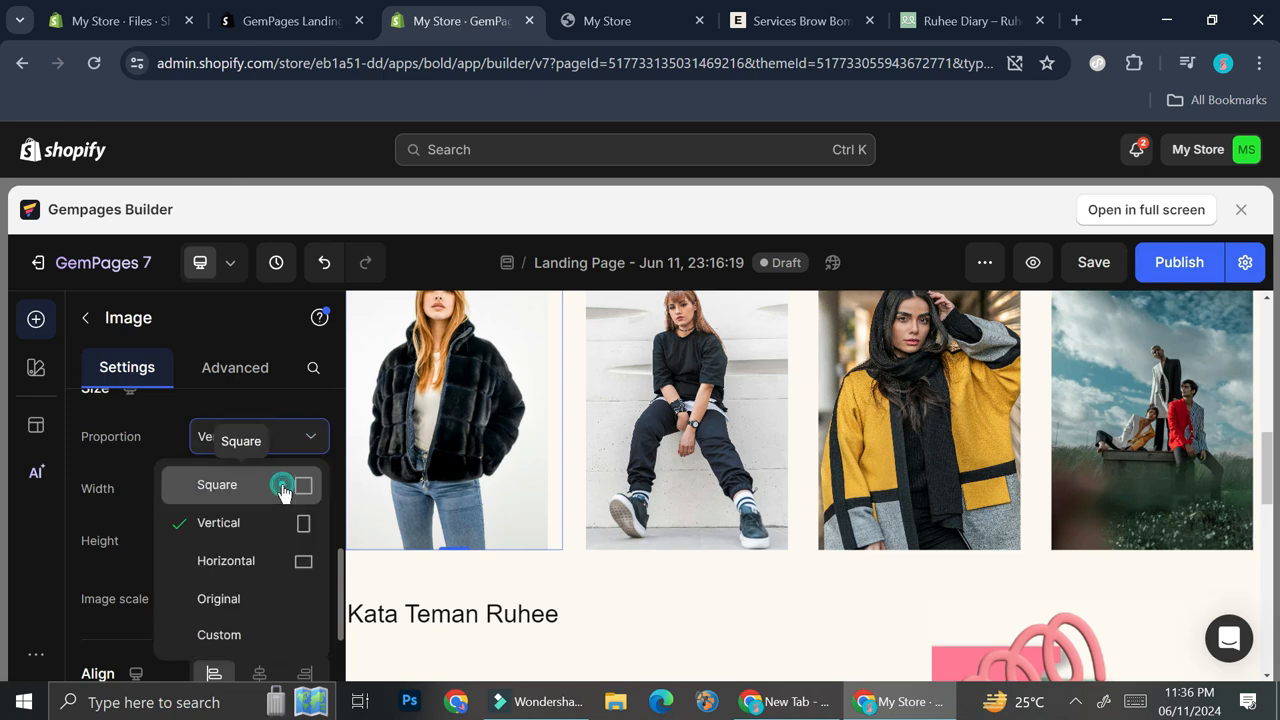
pyautogui.click(283, 489)
pyautogui.click(283, 447)
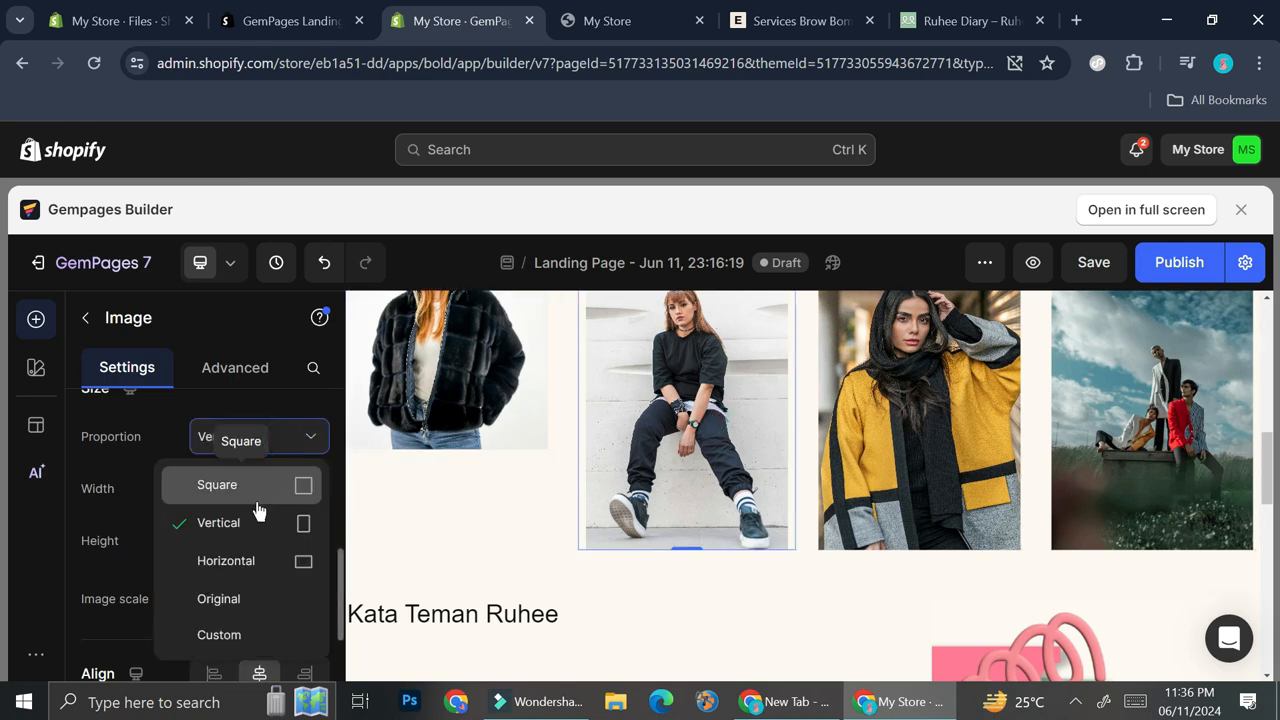
pyautogui.click(266, 486)
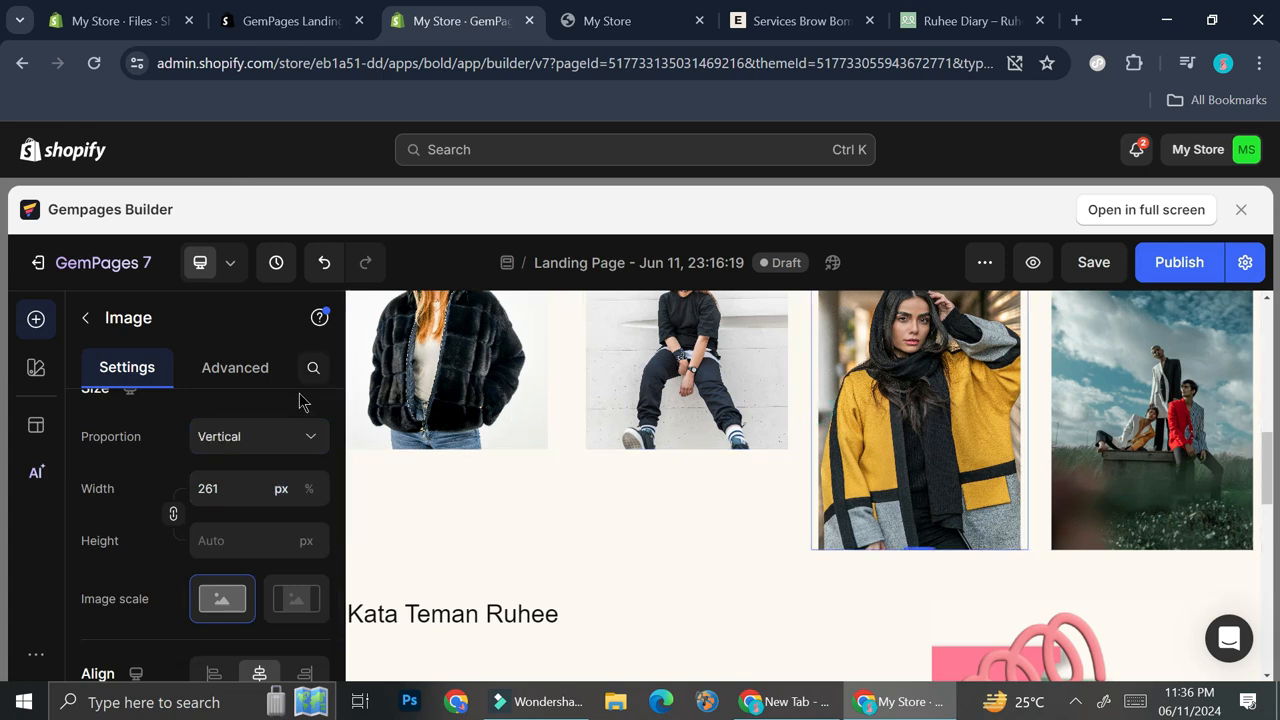
# Set the proportion of the yellow coat photo and the group photo in the row to Square
pyautogui.click(298, 424)
pyautogui.click(909, 405)
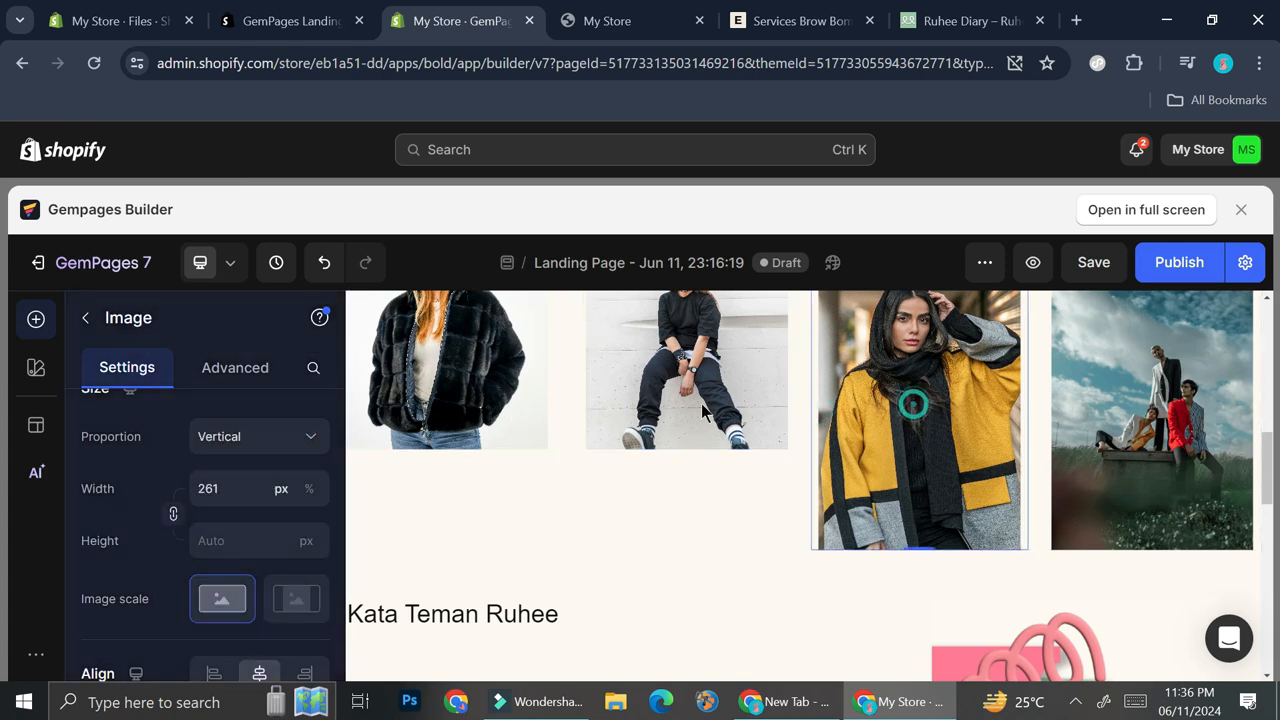
pyautogui.click(303, 422)
pyautogui.click(258, 489)
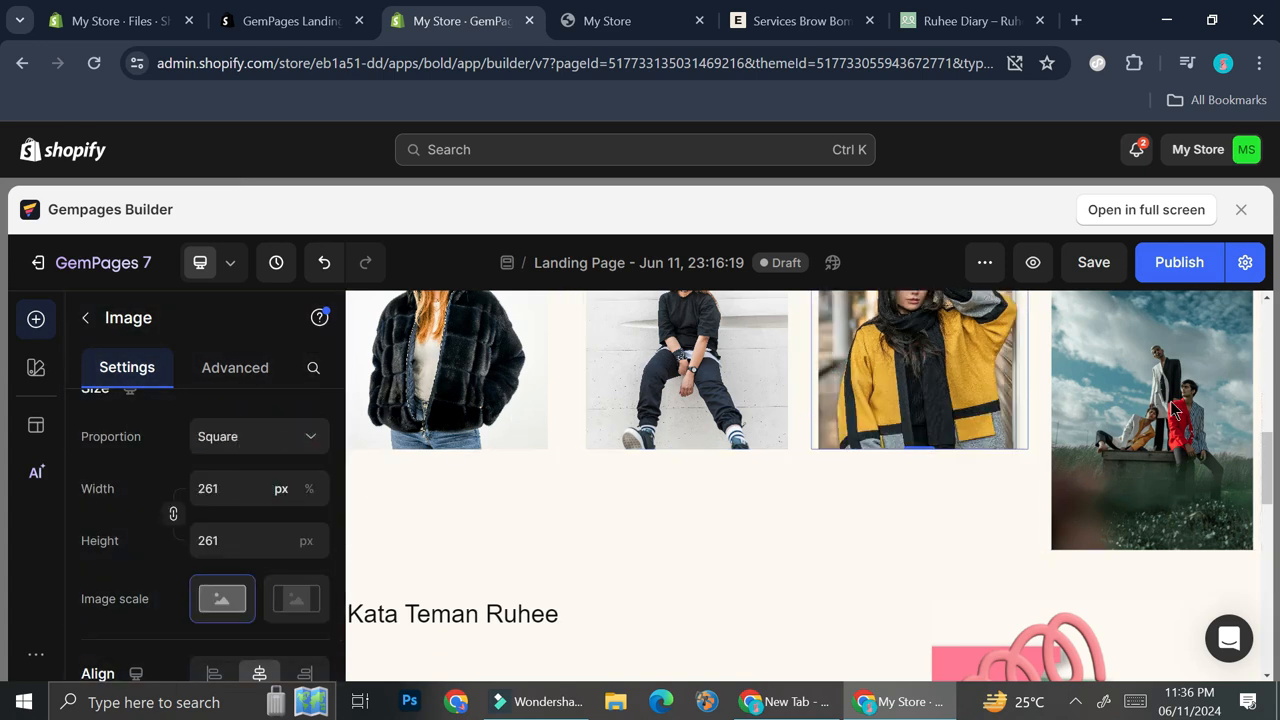
pyautogui.click(283, 437)
pyautogui.click(283, 484)
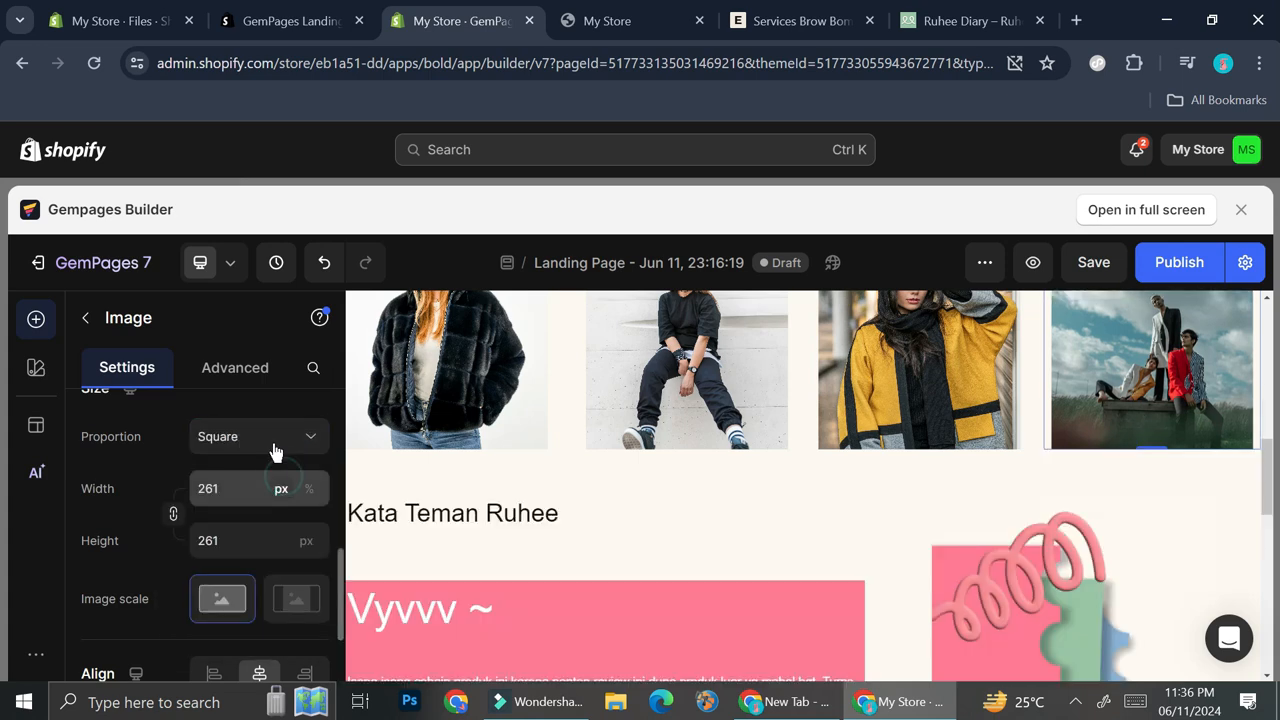
# Set the group photo's top margin to -164 px so that it overlaps the video
pyautogui.click(266, 372)
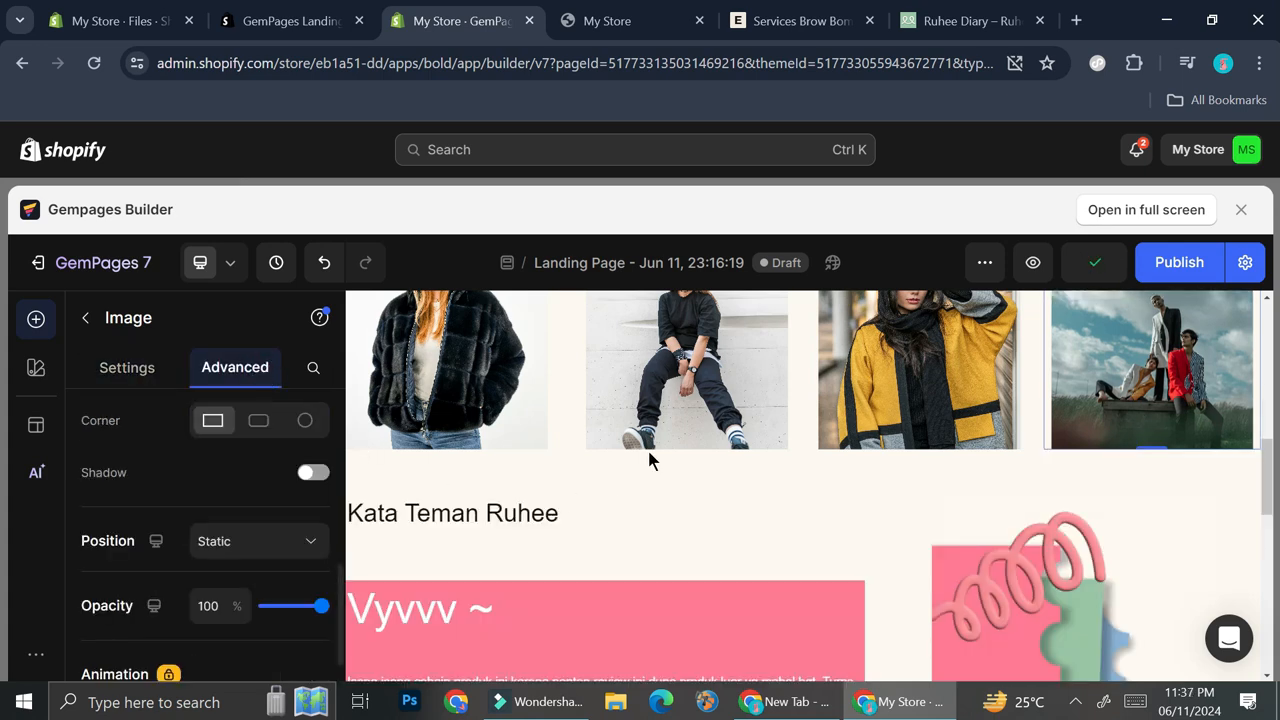
pyautogui.scroll(3, 649, 459)
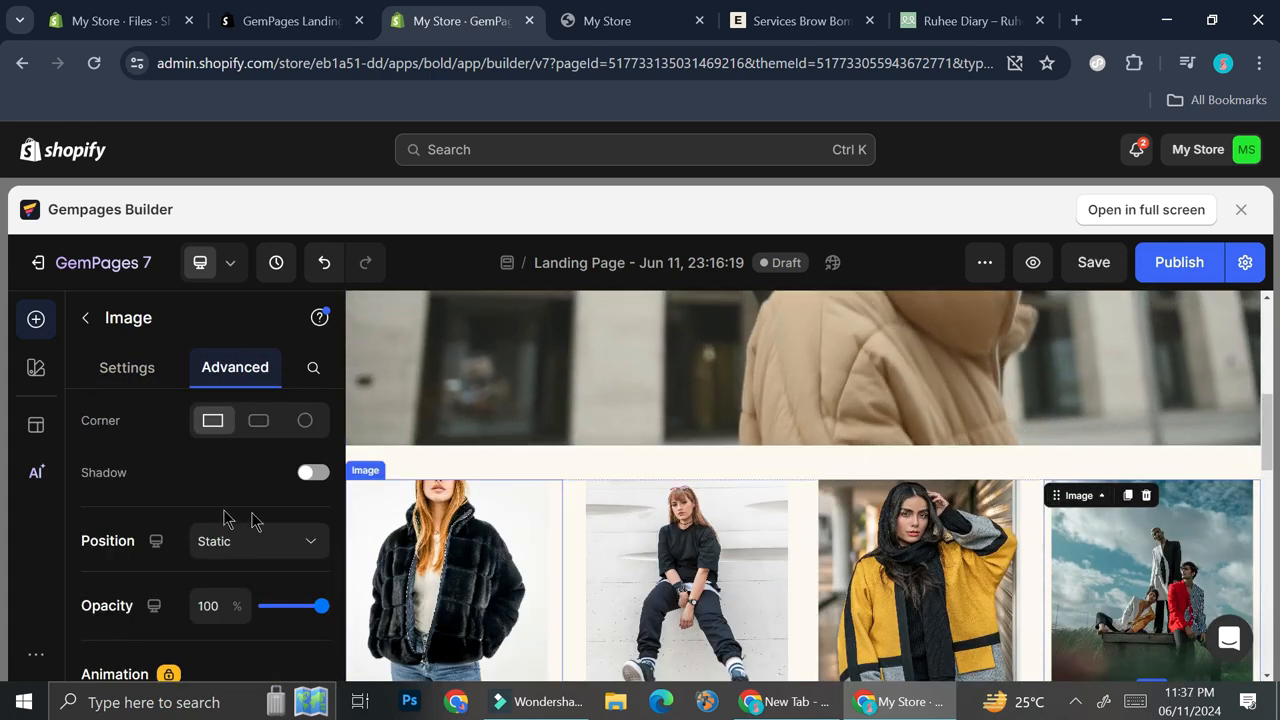
pyautogui.scroll(-3, 226, 517)
pyautogui.scroll(5, 228, 513)
pyautogui.click(206, 421)
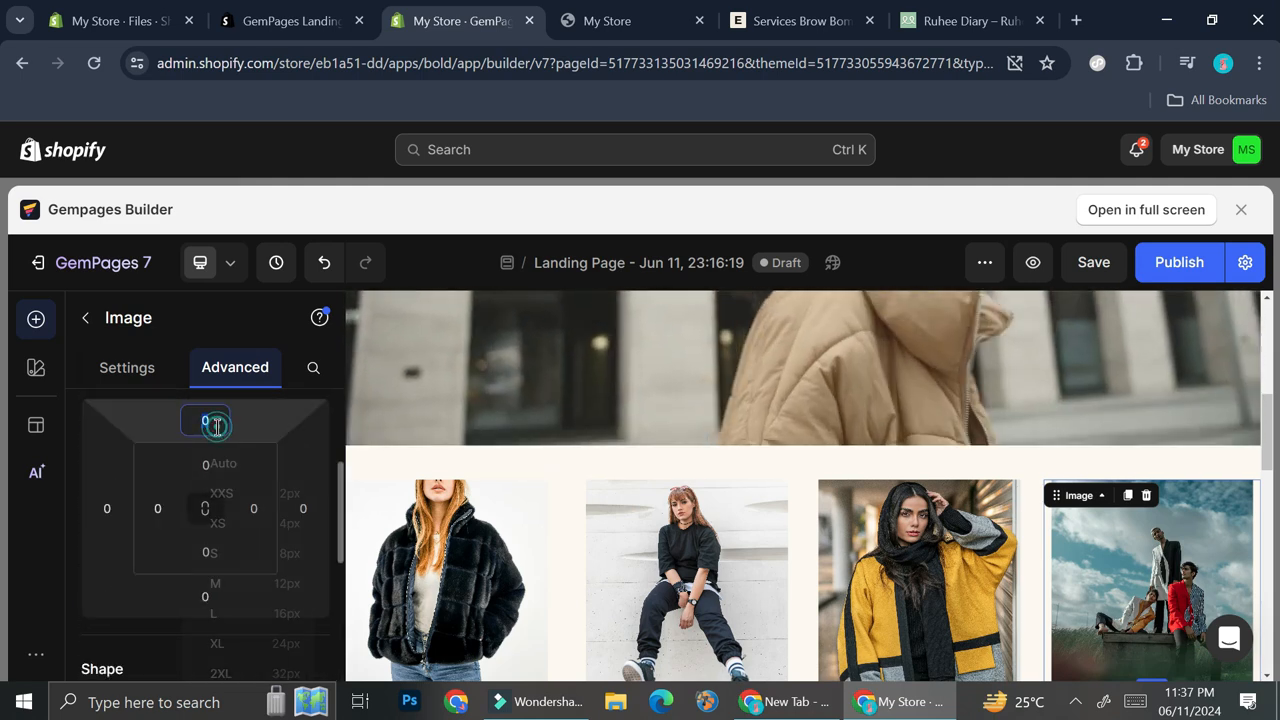
pyautogui.moveTo(206, 421); pyautogui.dragTo(263, 503)
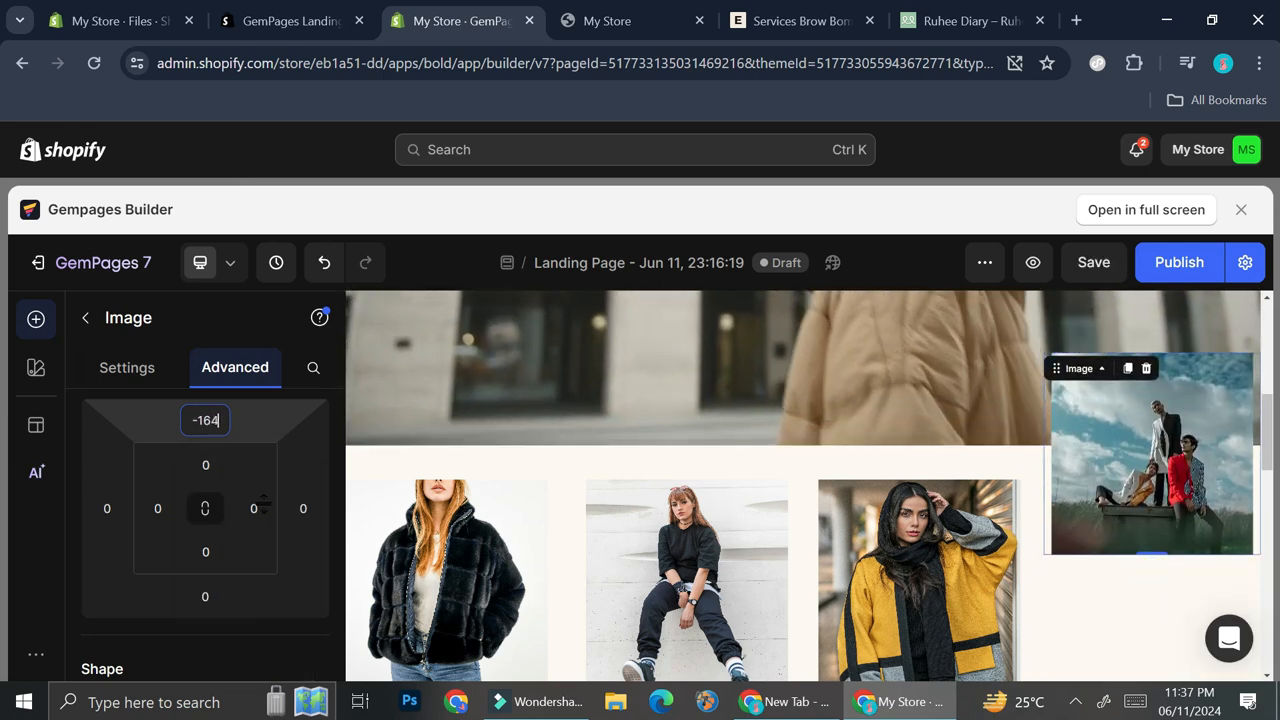
# Give the seated woman photo a negative top margin that raises it level with the group photo
pyautogui.click(730, 612)
pyautogui.moveTo(208, 421); pyautogui.dragTo(230, 501)
pyautogui.click(1139, 506)
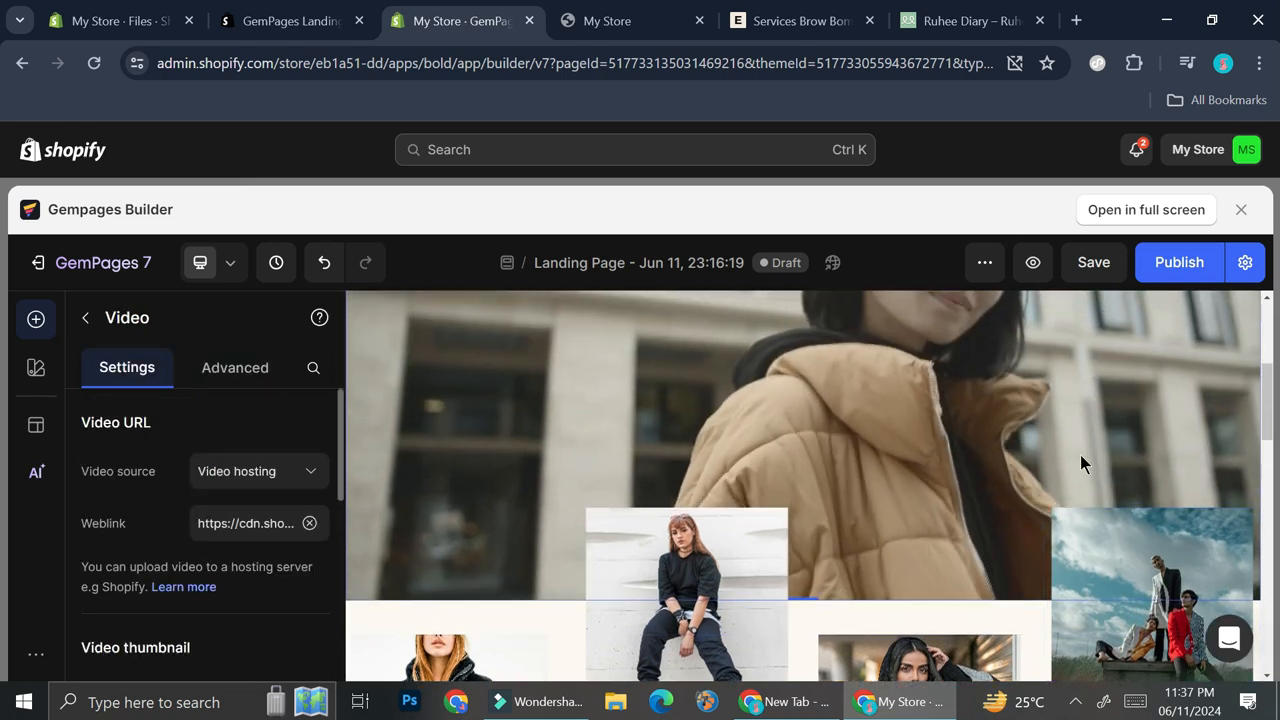
# Set the fur jacket photo's top margin to -164 px so that it overlaps the video
pyautogui.scroll(-2, 1060, 440)
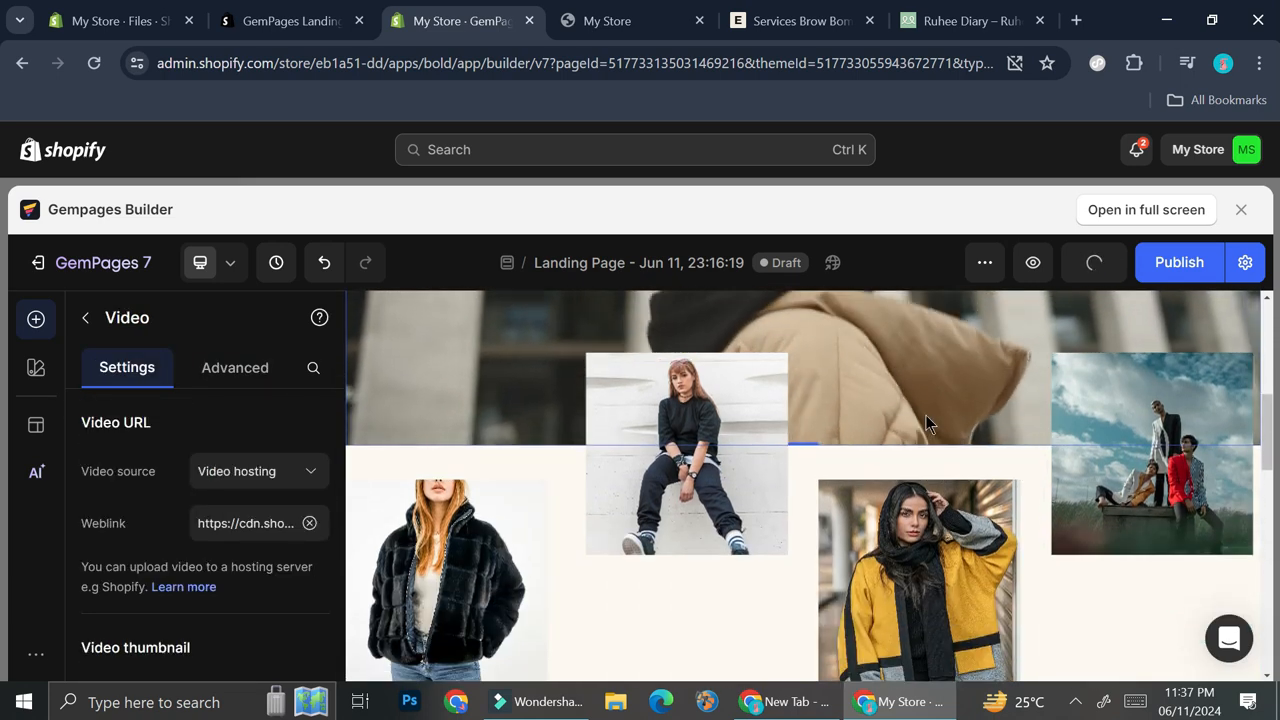
pyautogui.click(390, 510)
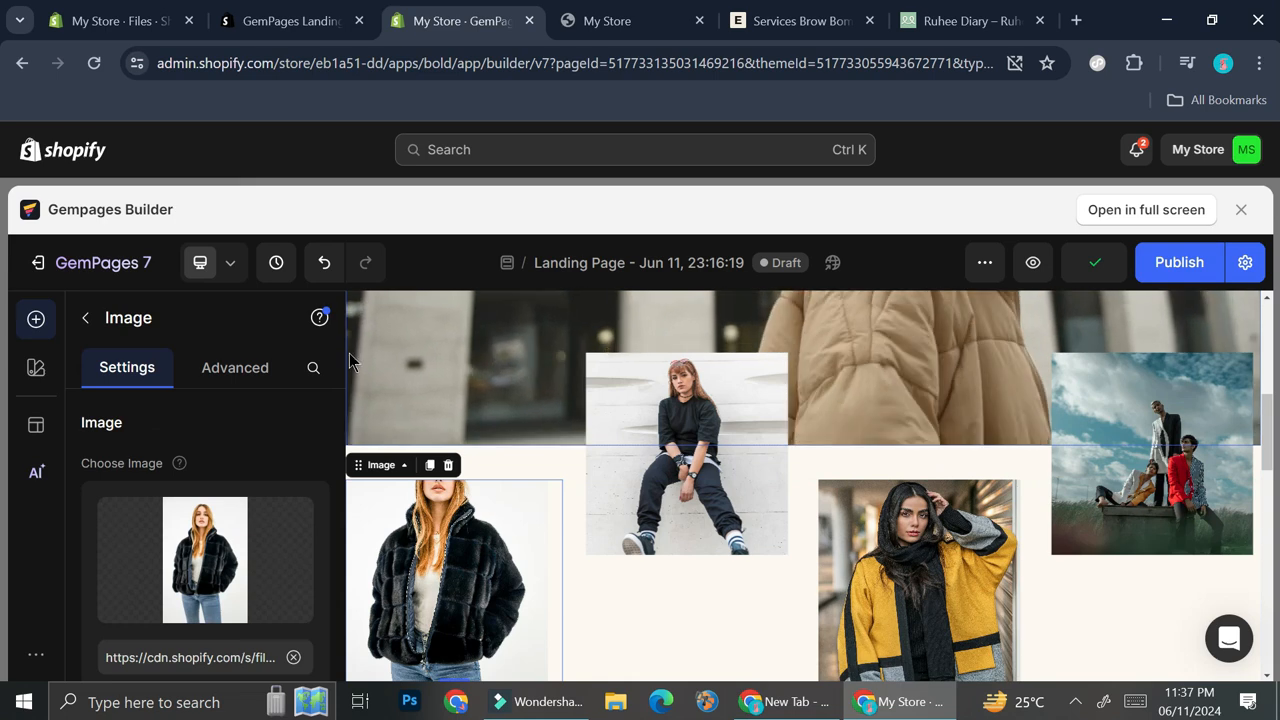
pyautogui.click(212, 368)
pyautogui.moveTo(235, 492); pyautogui.dragTo(218, 557)
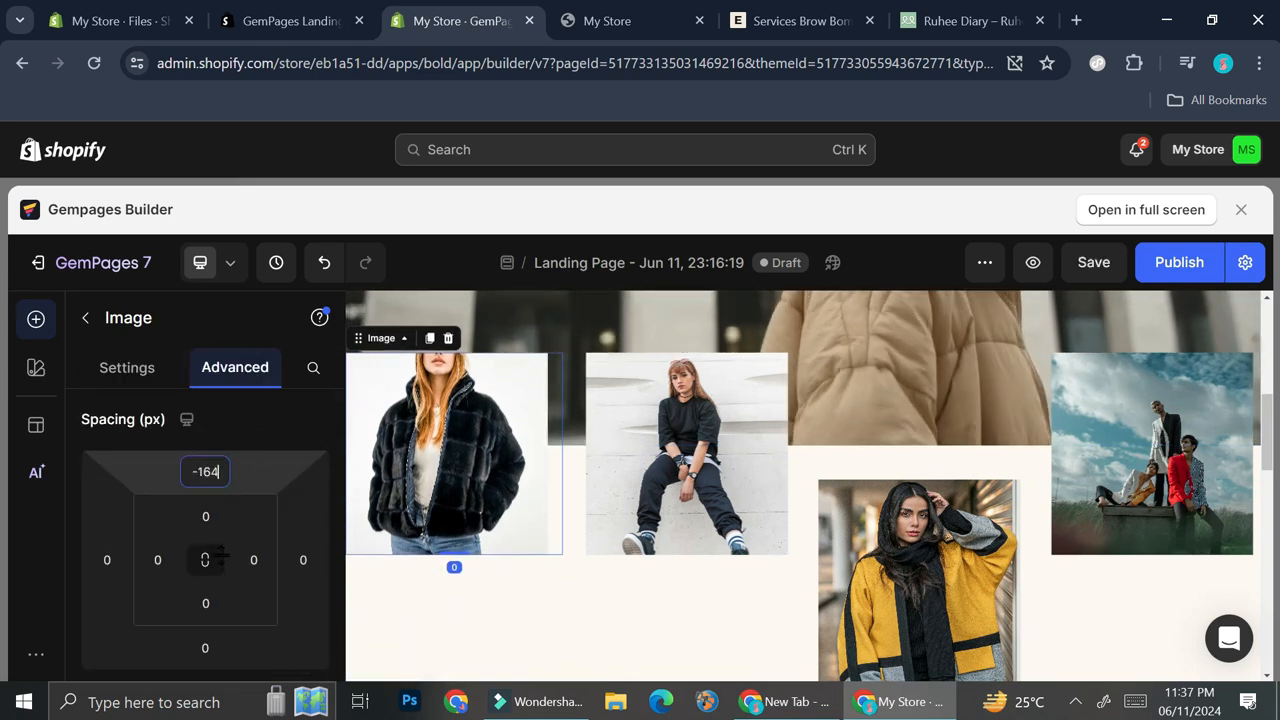
pyautogui.scroll(4, 1097, 372)
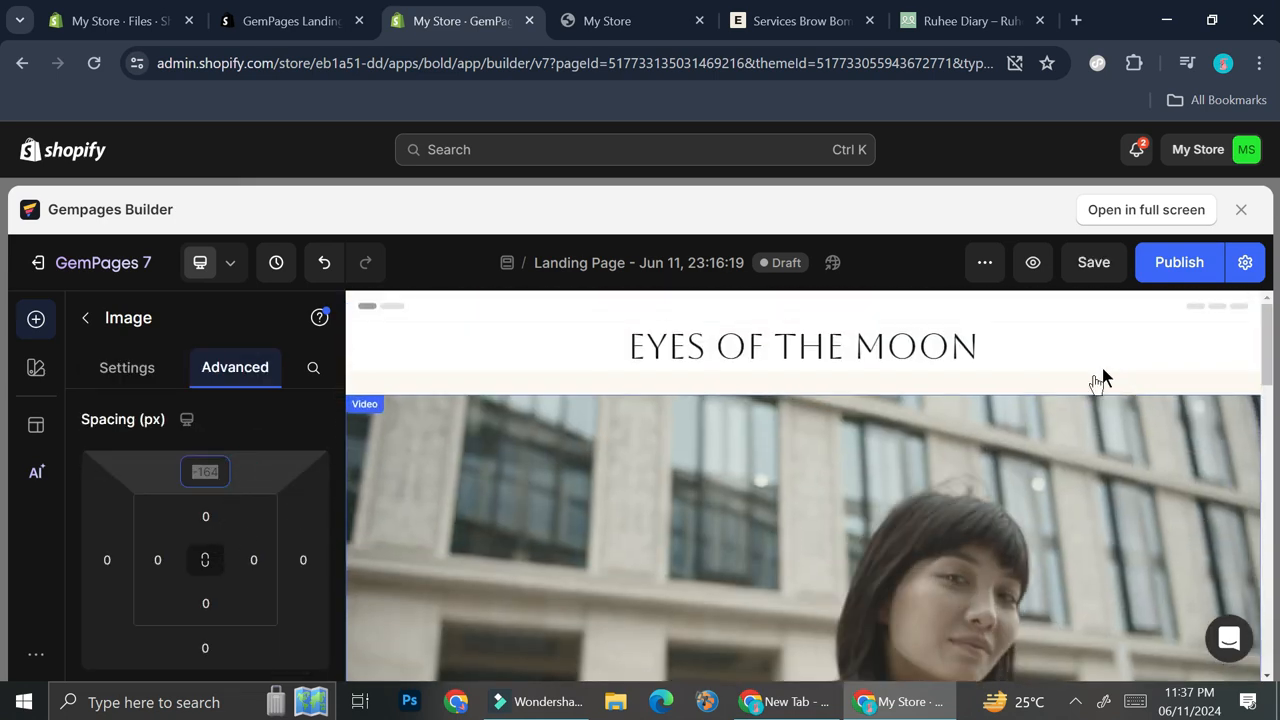
# Delete the "Kata Teman Ruhee" and "Vyvvv ~" headings from the section below the photo row
pyautogui.scroll(-4, 1092, 378)
pyautogui.scroll(-2, 1092, 378)
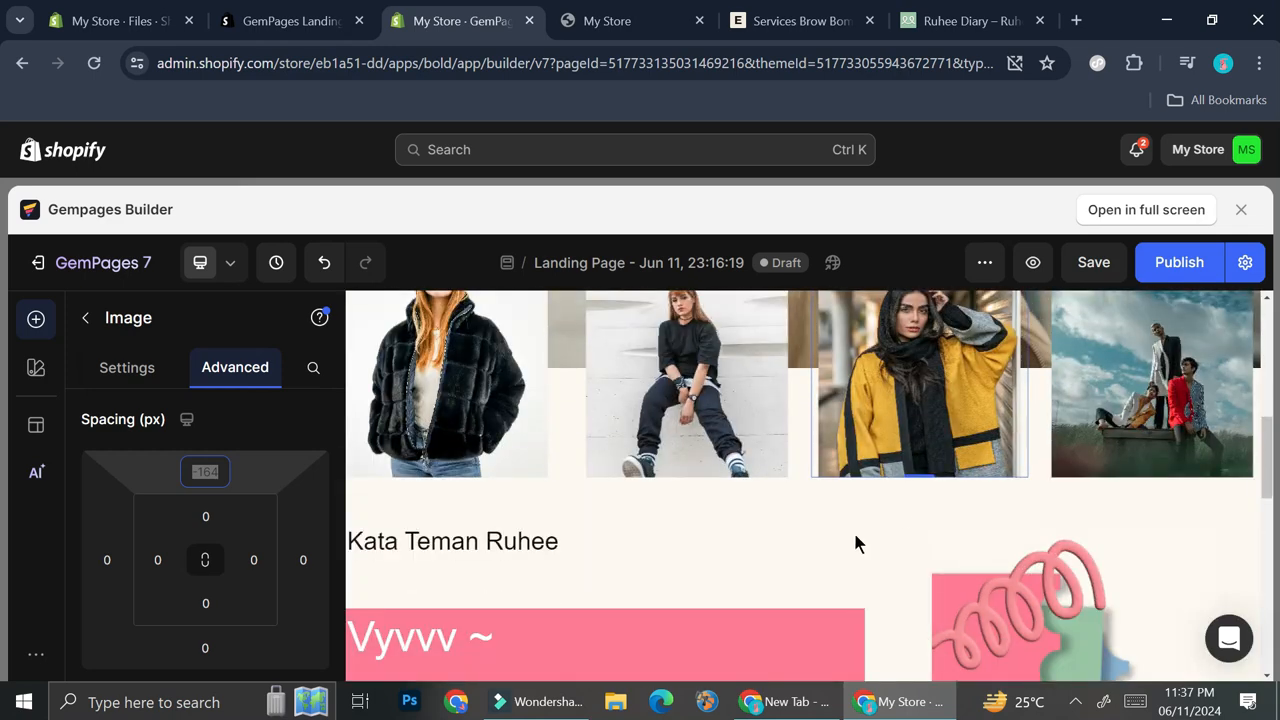
pyautogui.scroll(-2, 731, 602)
pyautogui.scroll(-4, 878, 468)
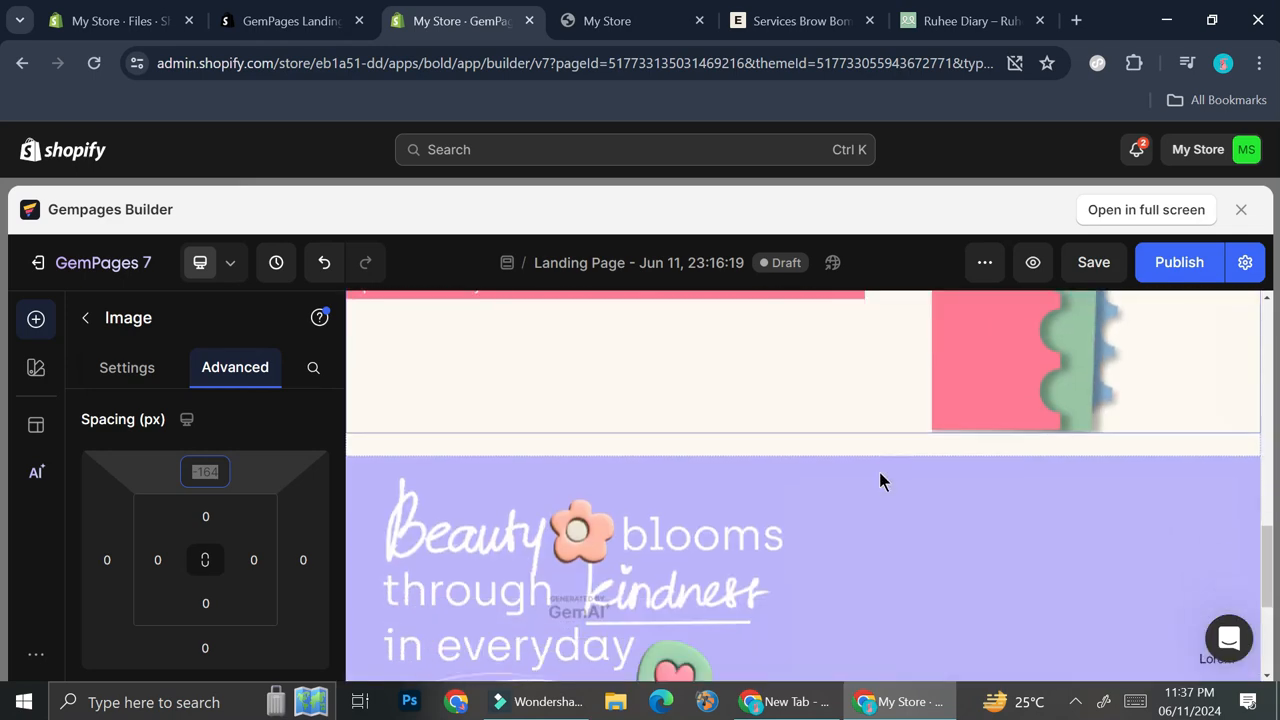
pyautogui.scroll(5, 878, 468)
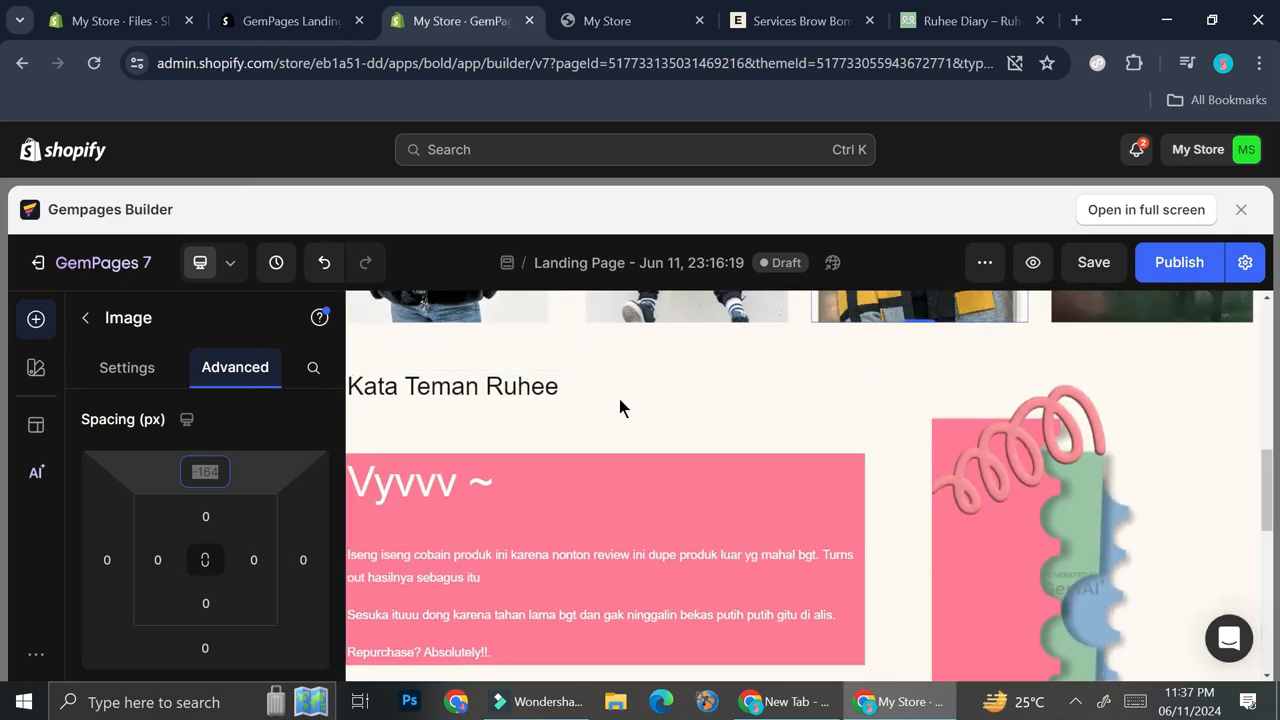
pyautogui.scroll(1, 528, 430)
pyautogui.press('Delete')
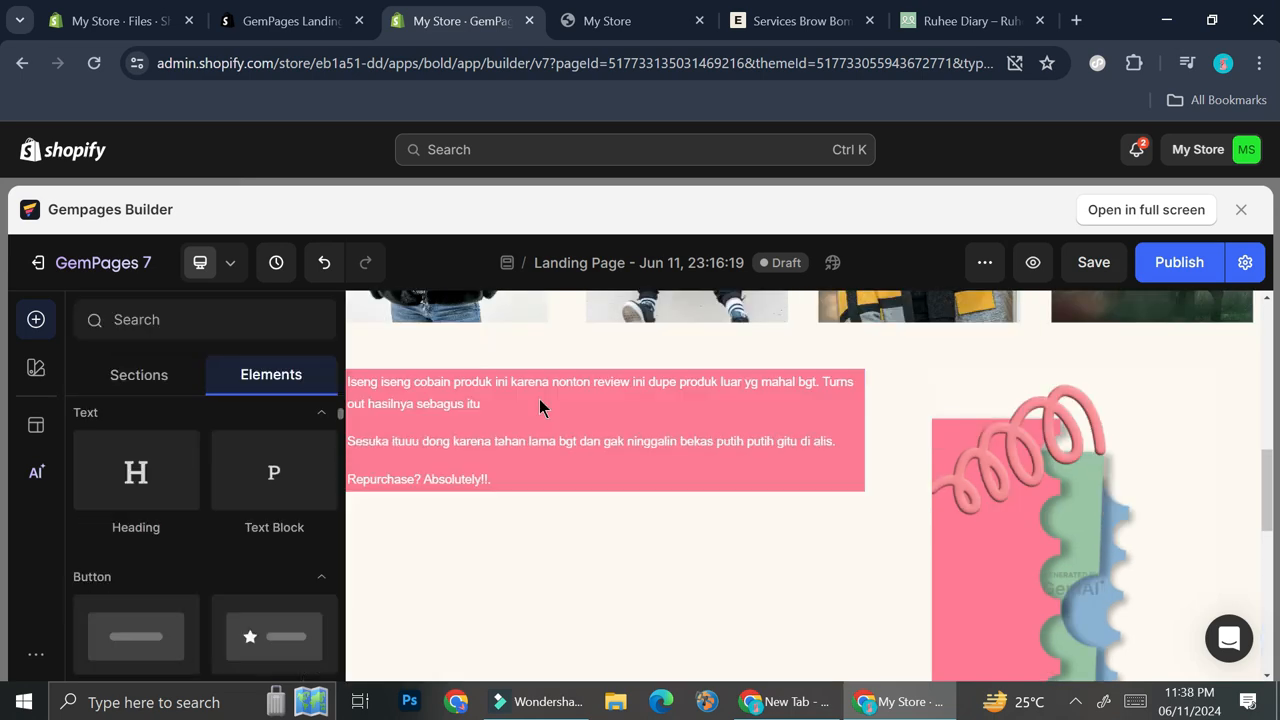
# Delete the pink spiral illustration and the remaining pink review text beside it
pyautogui.click(1034, 485)
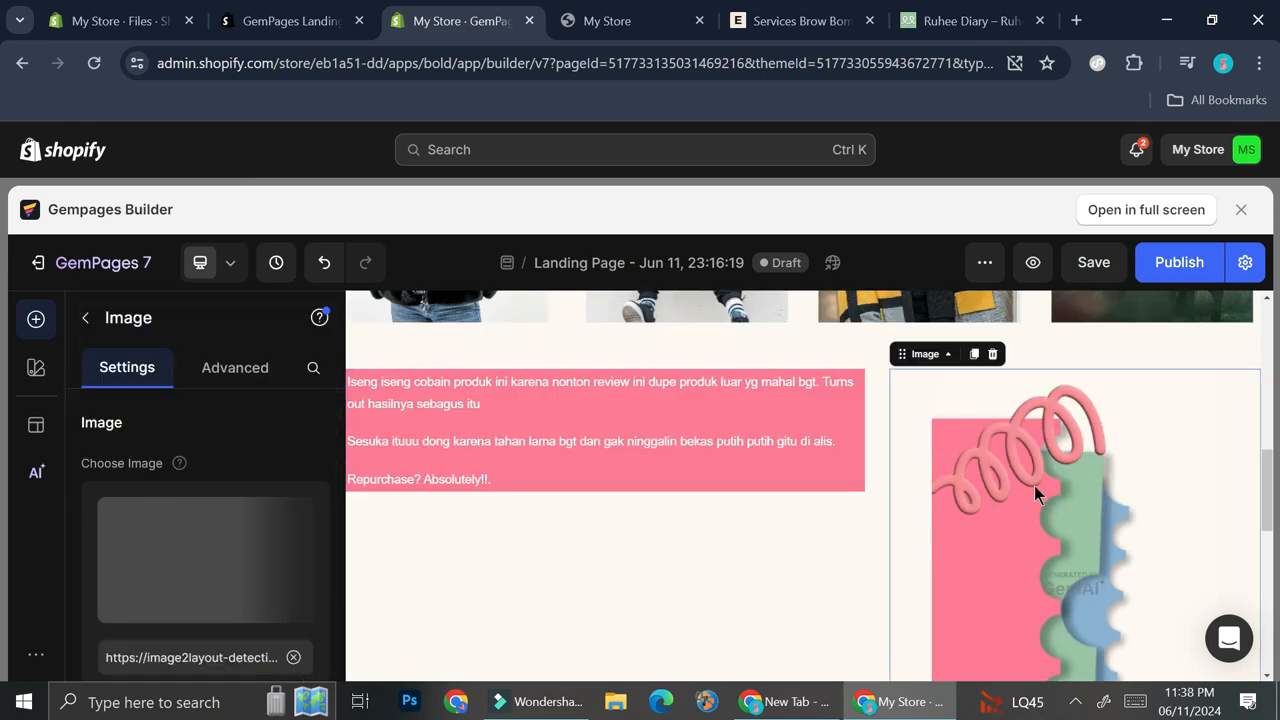
pyautogui.press('Delete')
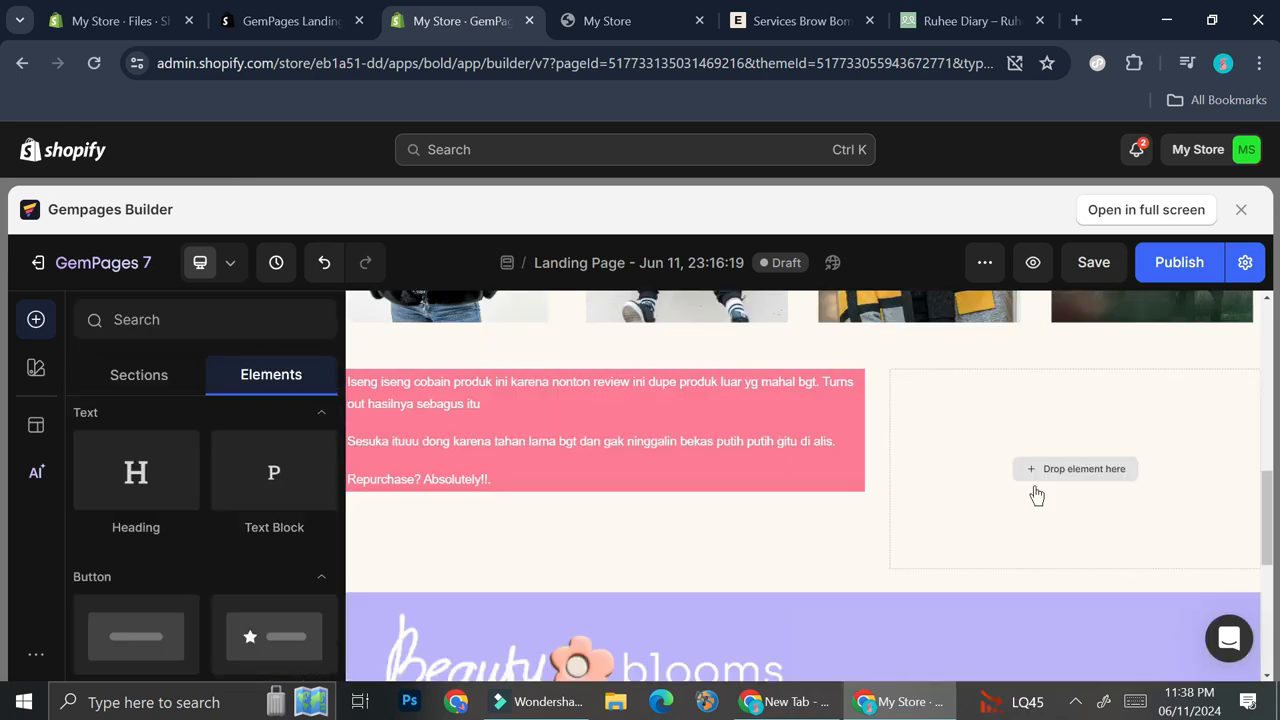
pyautogui.press('Delete')
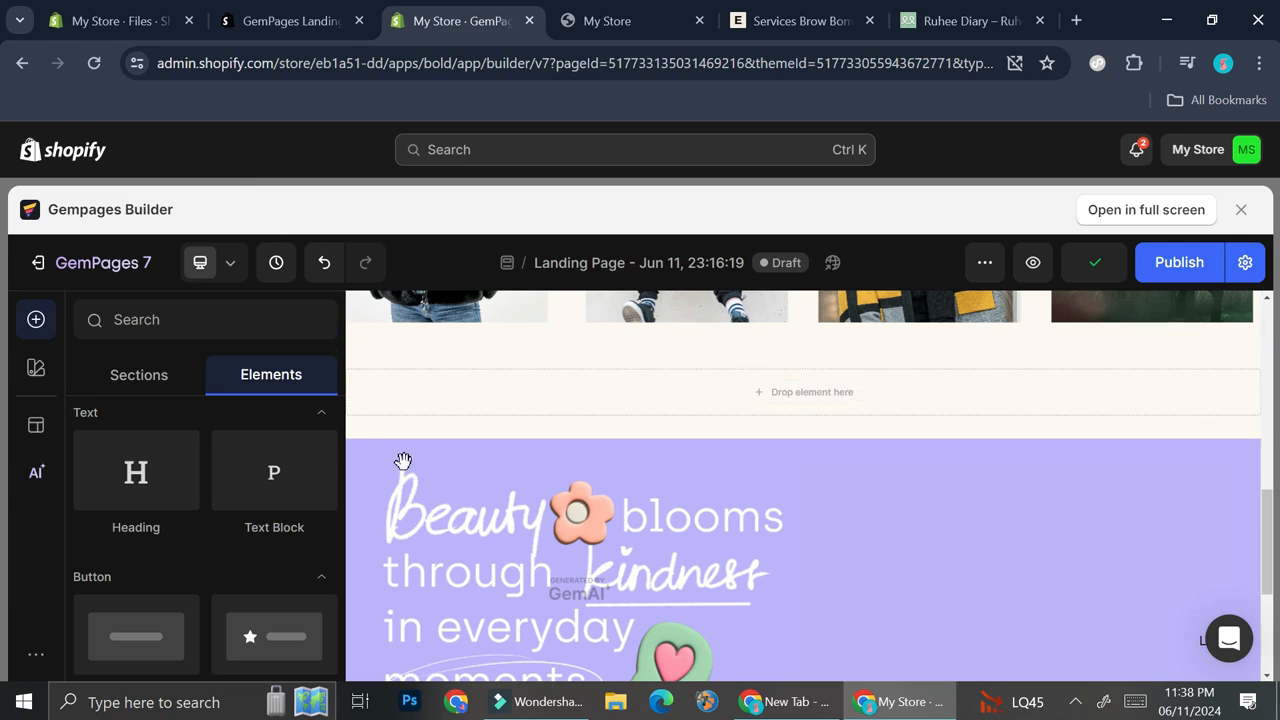
# Delete the emptied section between the photo row and the purple "Beauty blooms" banner
pyautogui.scroll(7, 800, 400)
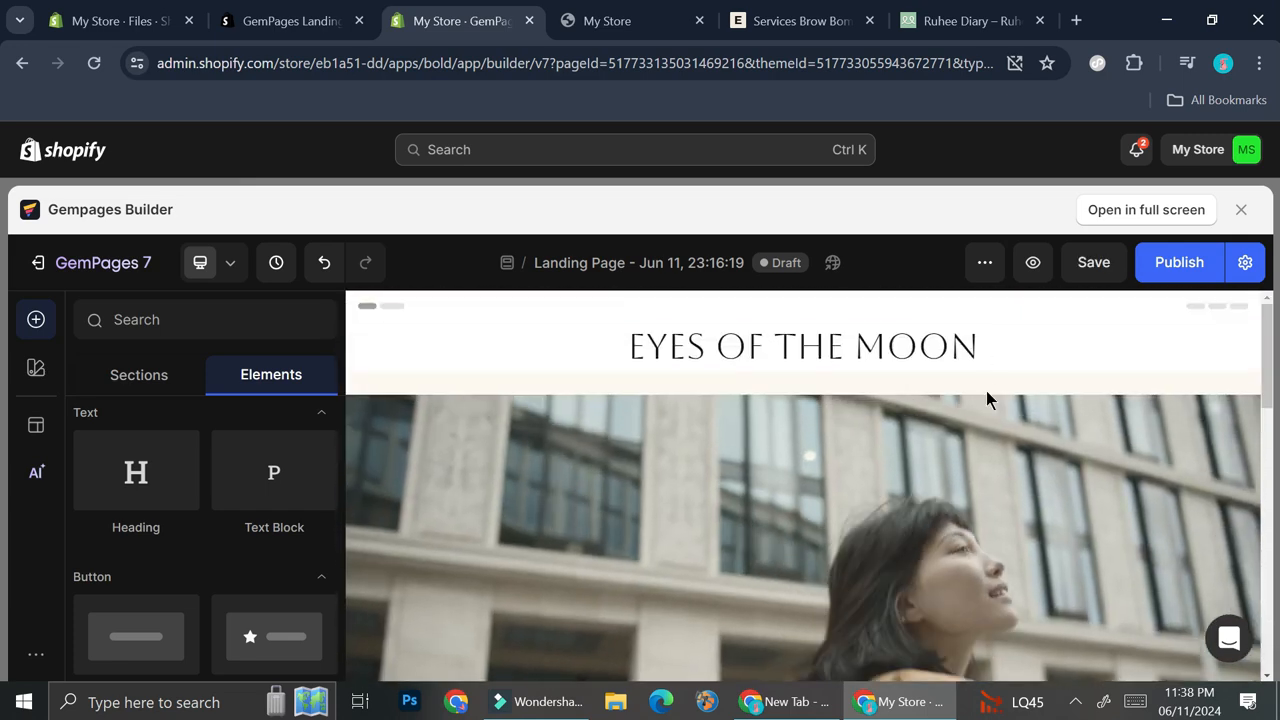
pyautogui.scroll(-1, 986, 399)
pyautogui.scroll(-4, 801, 508)
pyautogui.click(640, 553)
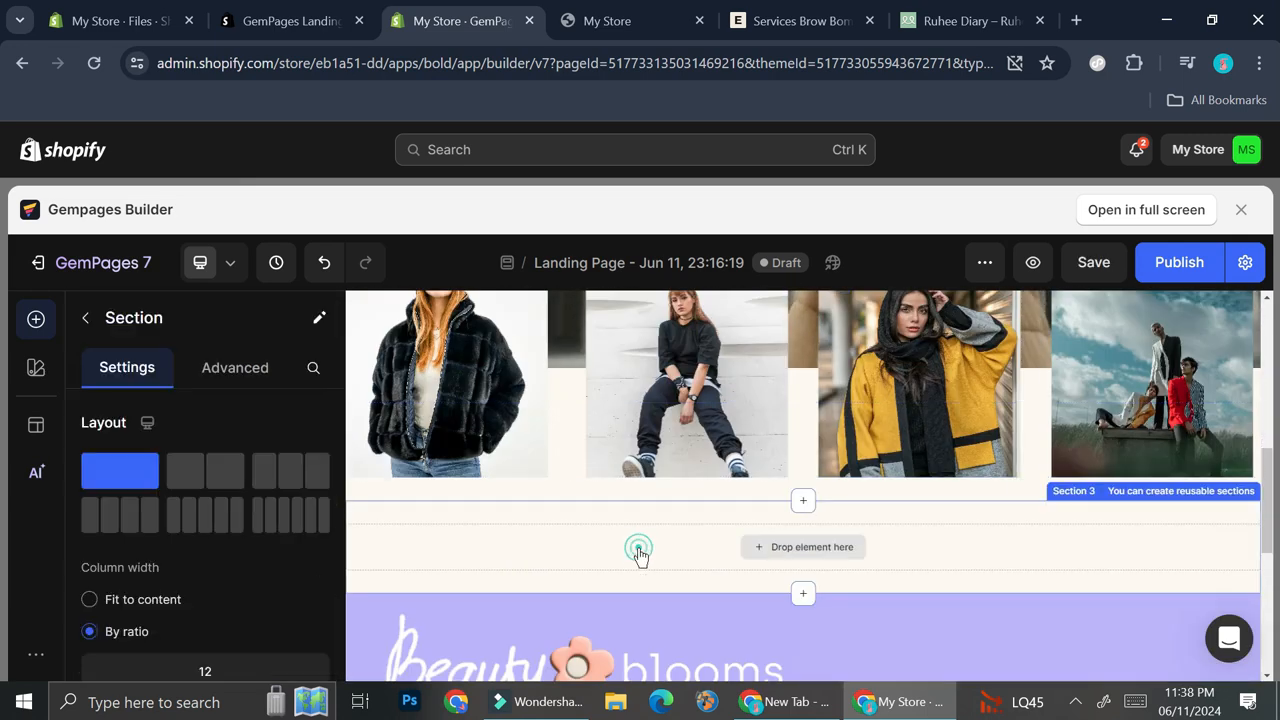
pyautogui.press('Delete')
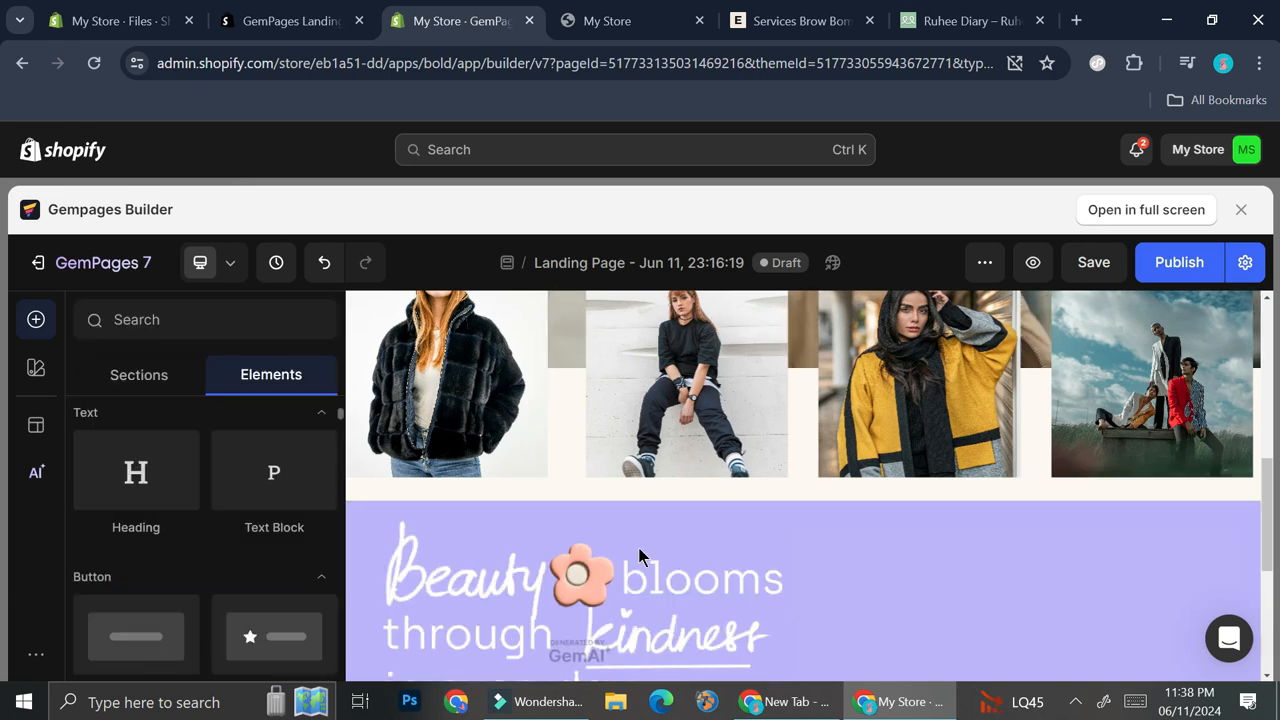
# Check the purple banner, photo row and video in the editor, and publish the landing page
pyautogui.scroll(-3, 854, 589)
pyautogui.click(866, 443)
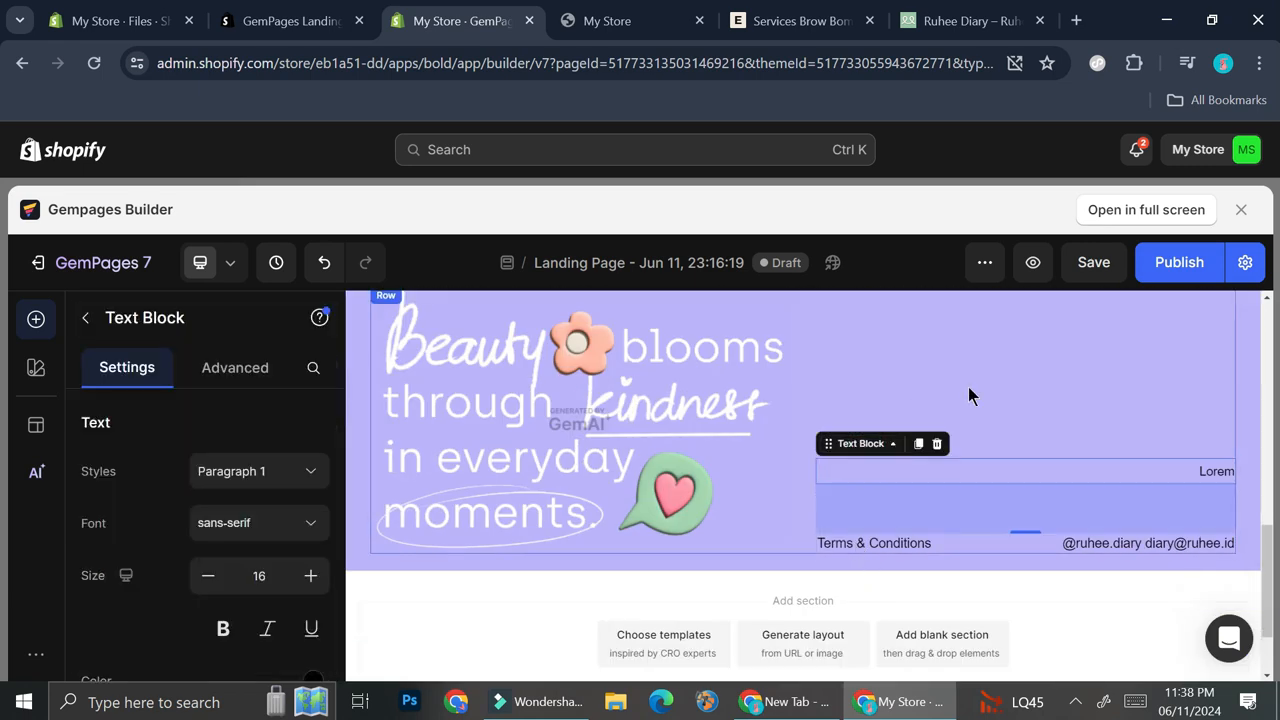
pyautogui.click(1017, 434)
pyautogui.scroll(4, 1017, 434)
pyautogui.scroll(-3, 945, 440)
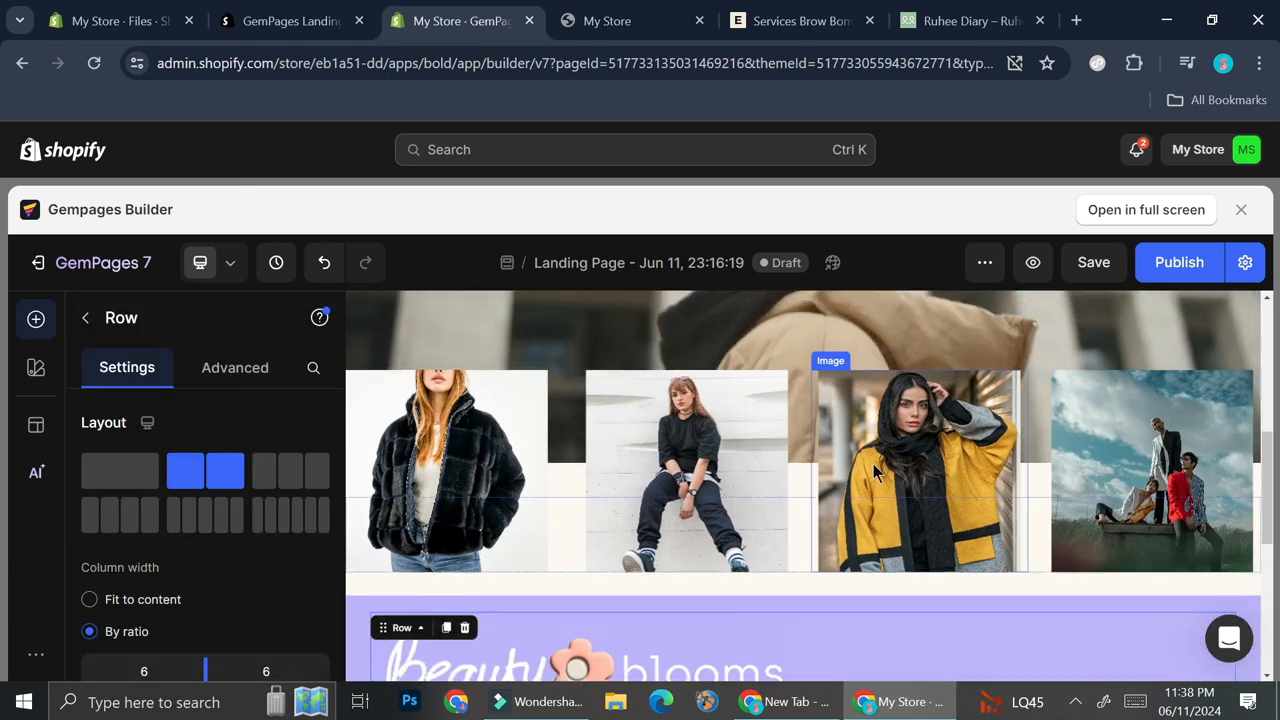
pyautogui.scroll(5, 703, 477)
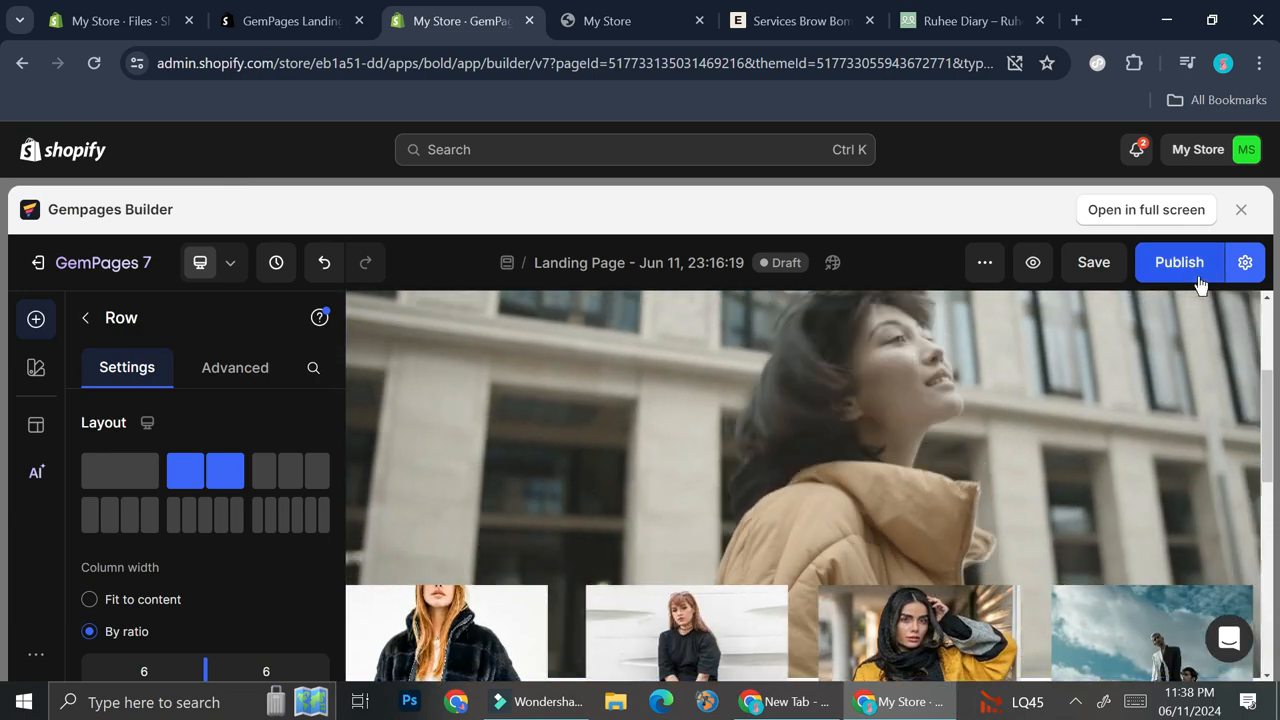
pyautogui.click(1199, 284)
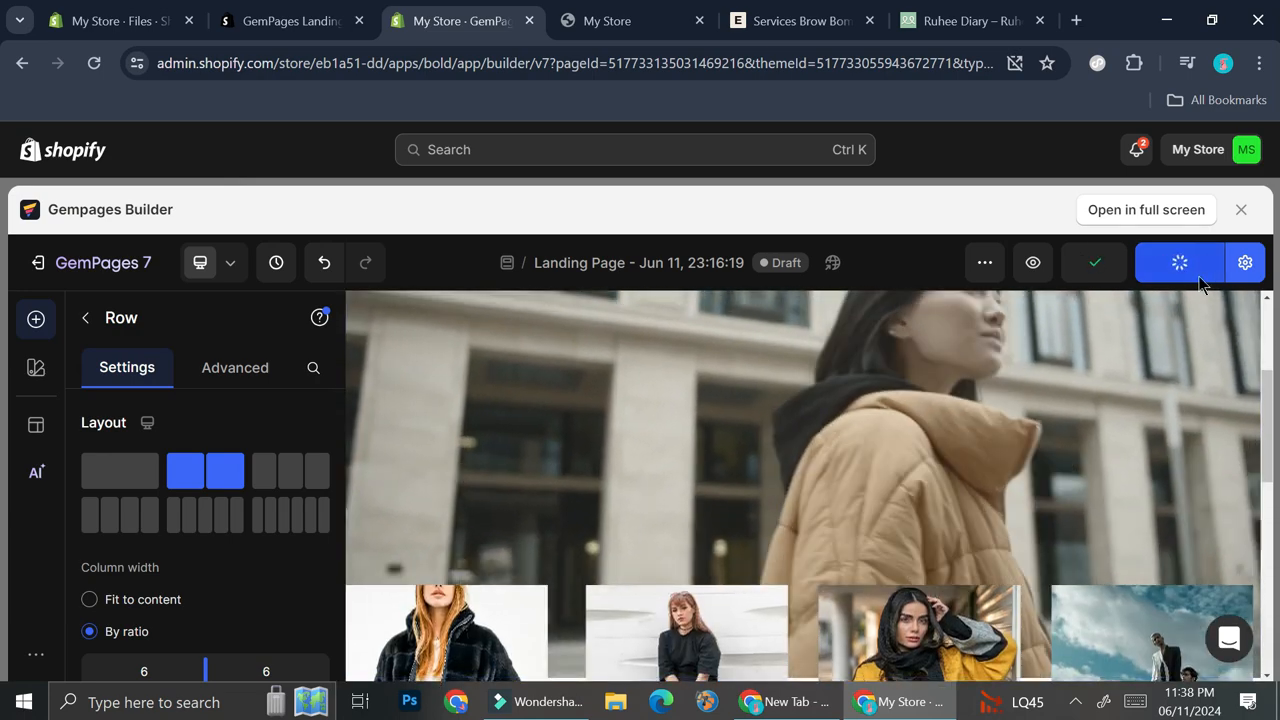
# Review the store's home page and the landing page preview, examining the heading, the video and the overlapping photo row
pyautogui.scroll(-6, 857, 305)
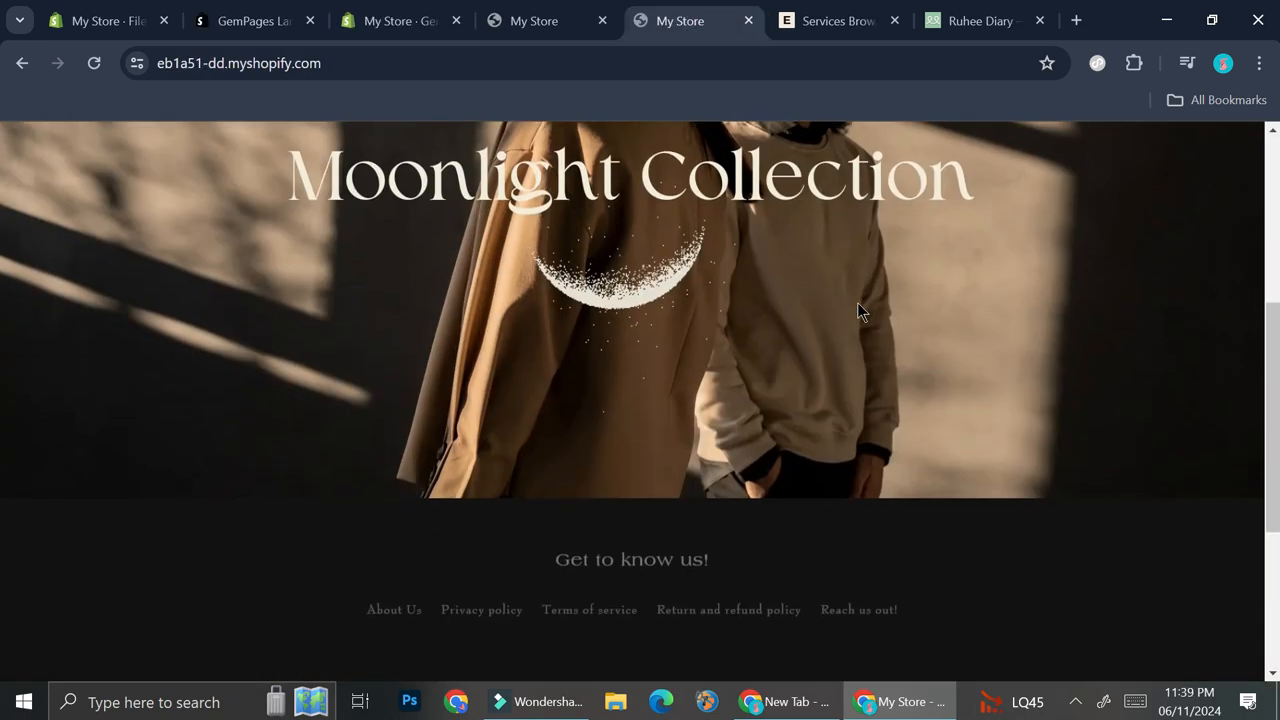
pyautogui.scroll(10, 857, 300)
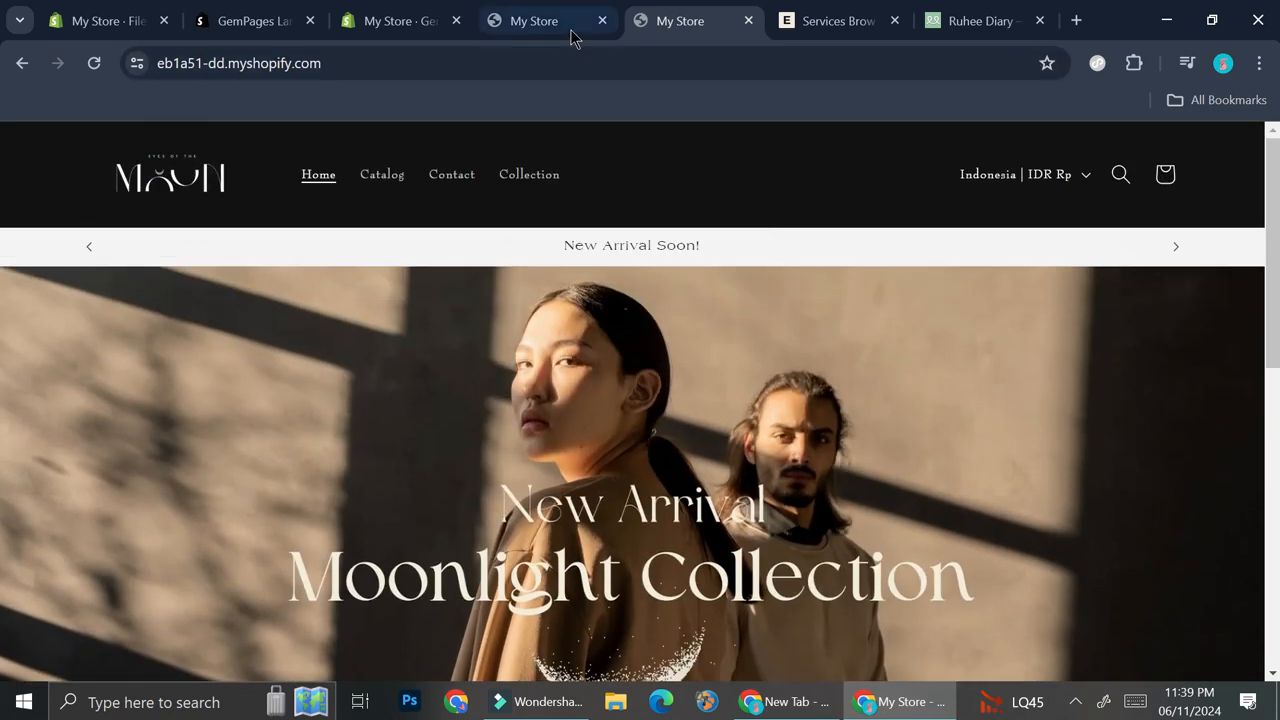
pyautogui.click(571, 32)
pyautogui.scroll(-3, 907, 398)
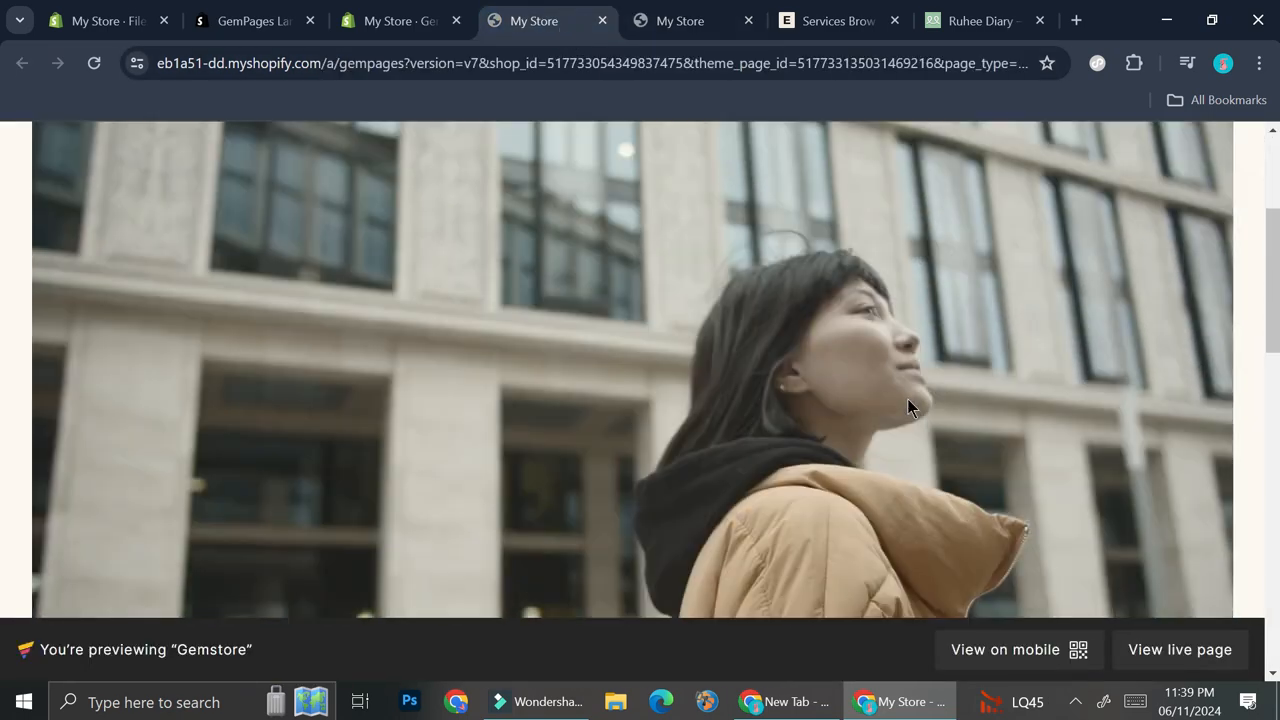
pyautogui.scroll(-4, 909, 399)
pyautogui.scroll(3, 909, 399)
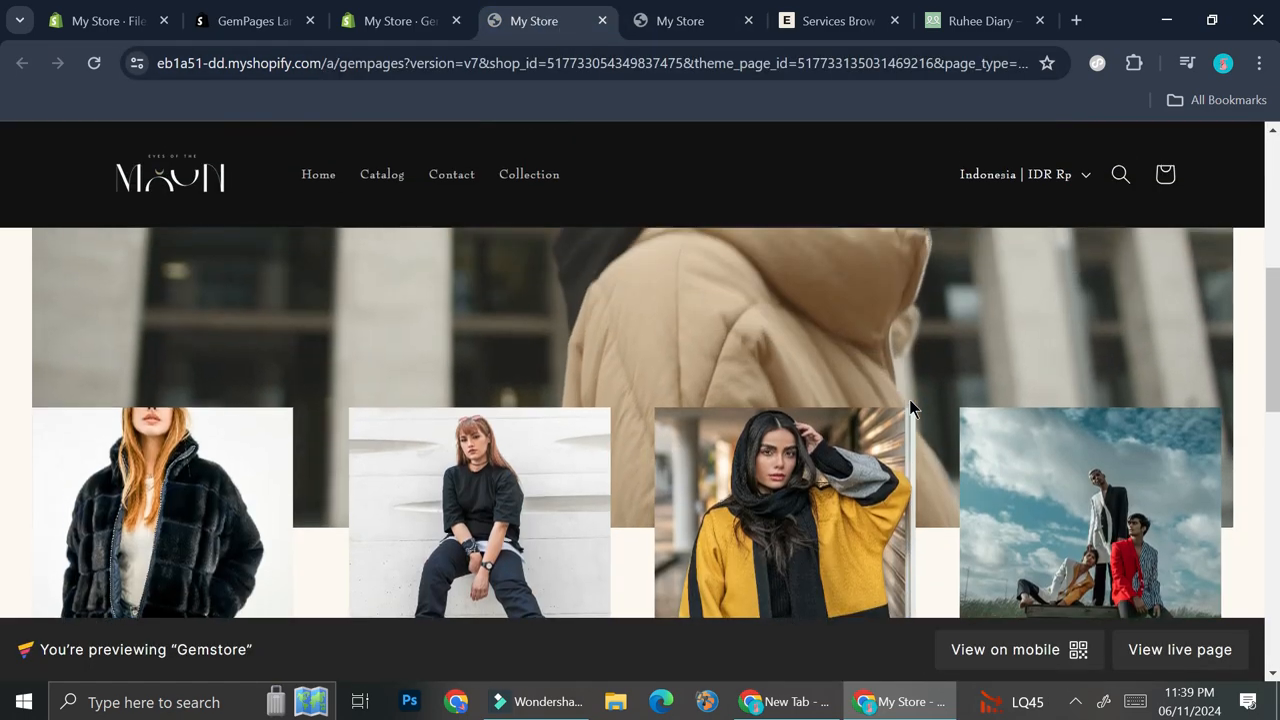
pyautogui.scroll(-3, 909, 399)
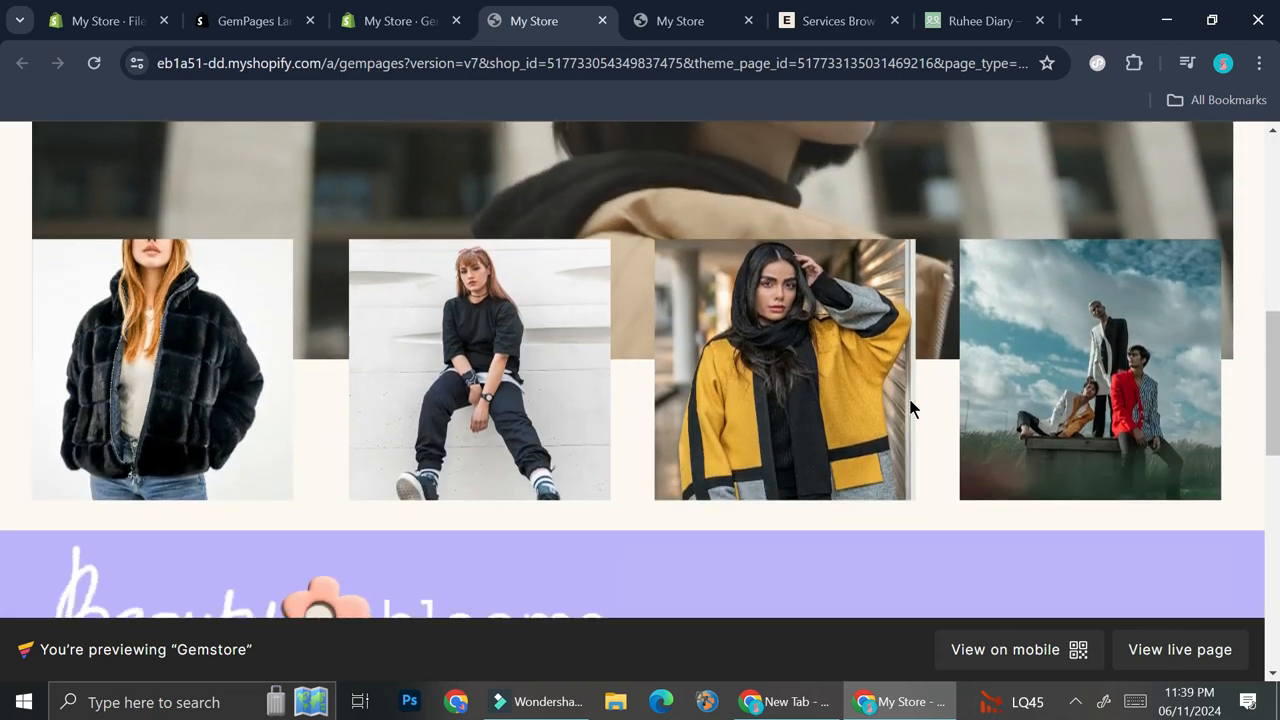
pyautogui.scroll(5, 909, 399)
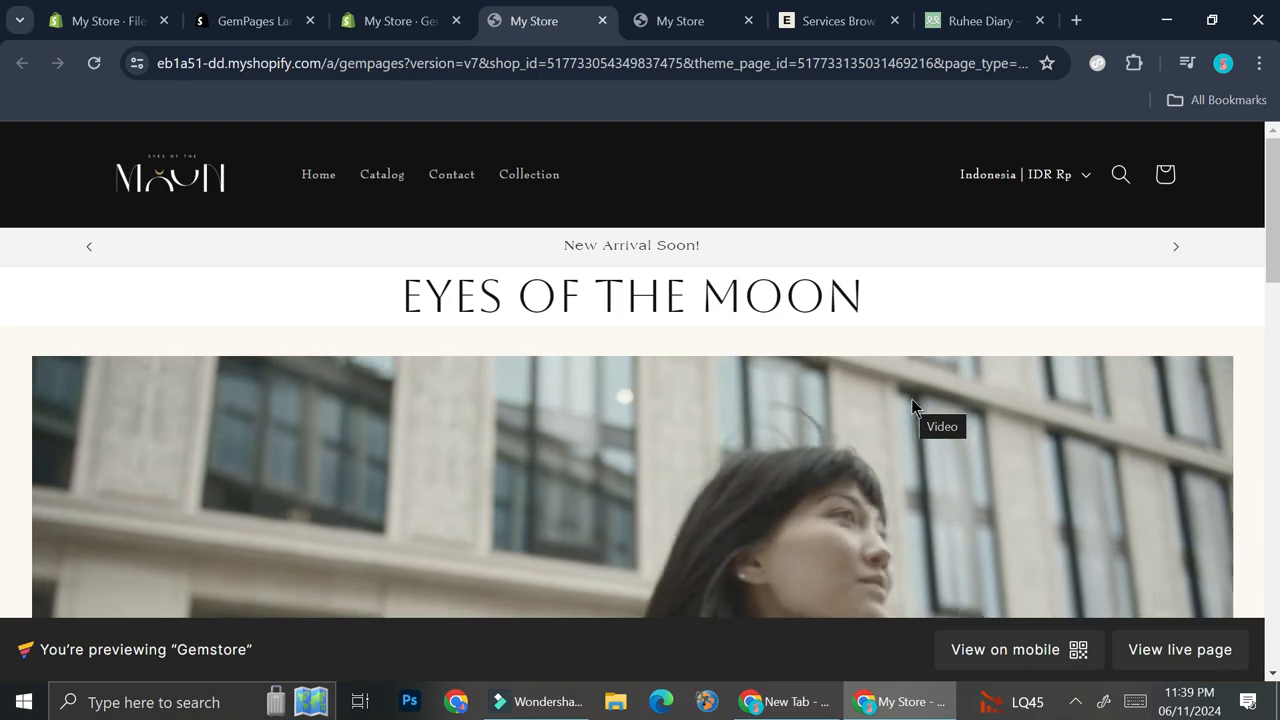
pyautogui.scroll(-2, 911, 398)
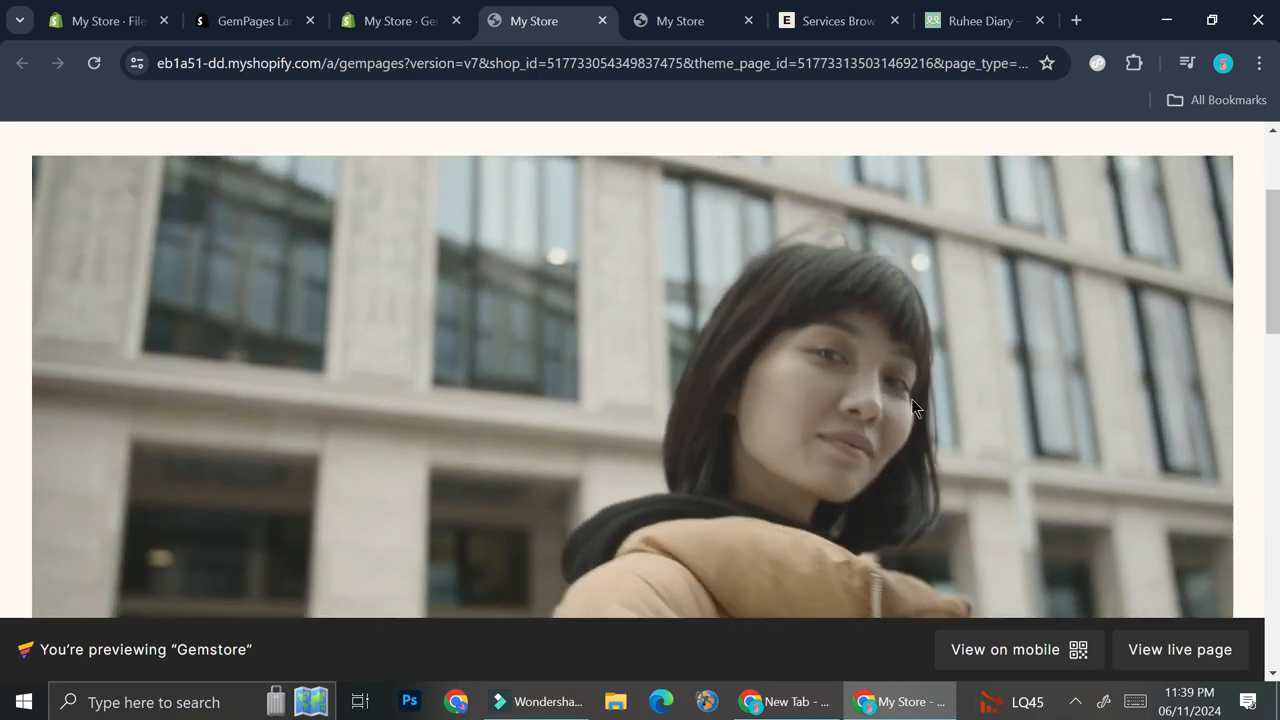
pyautogui.scroll(-5, 911, 405)
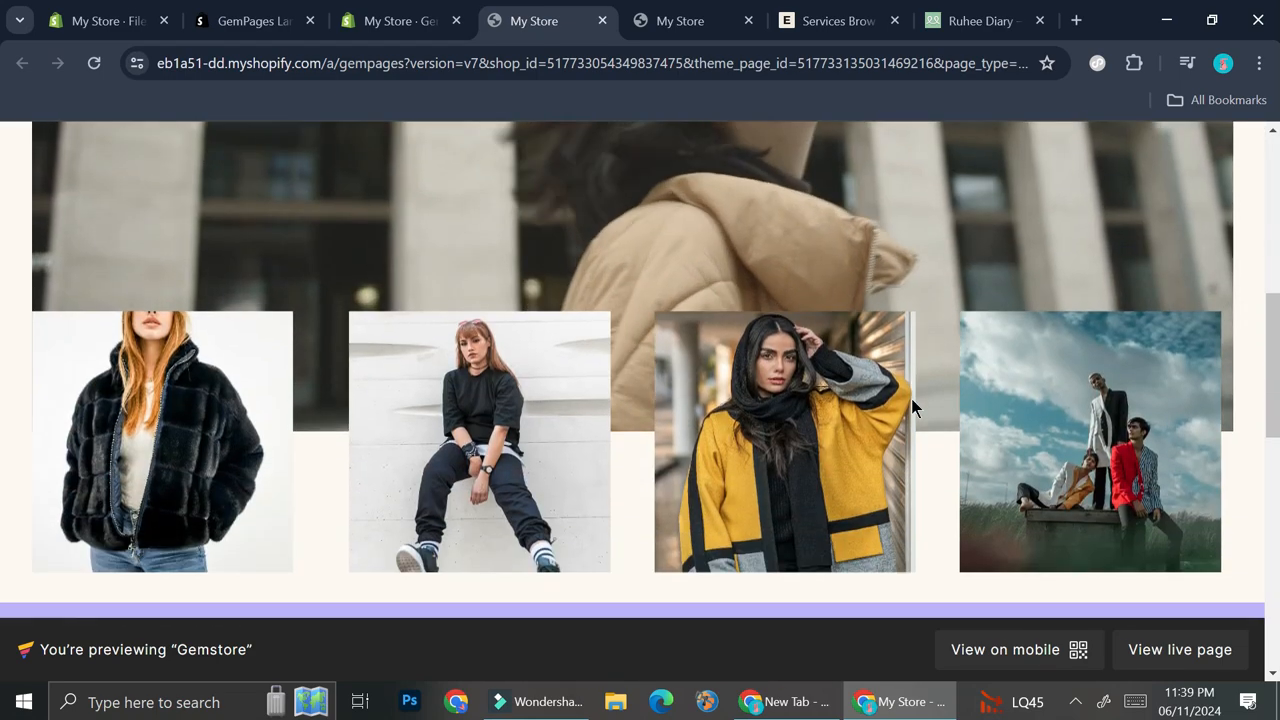
pyautogui.scroll(7, 911, 404)
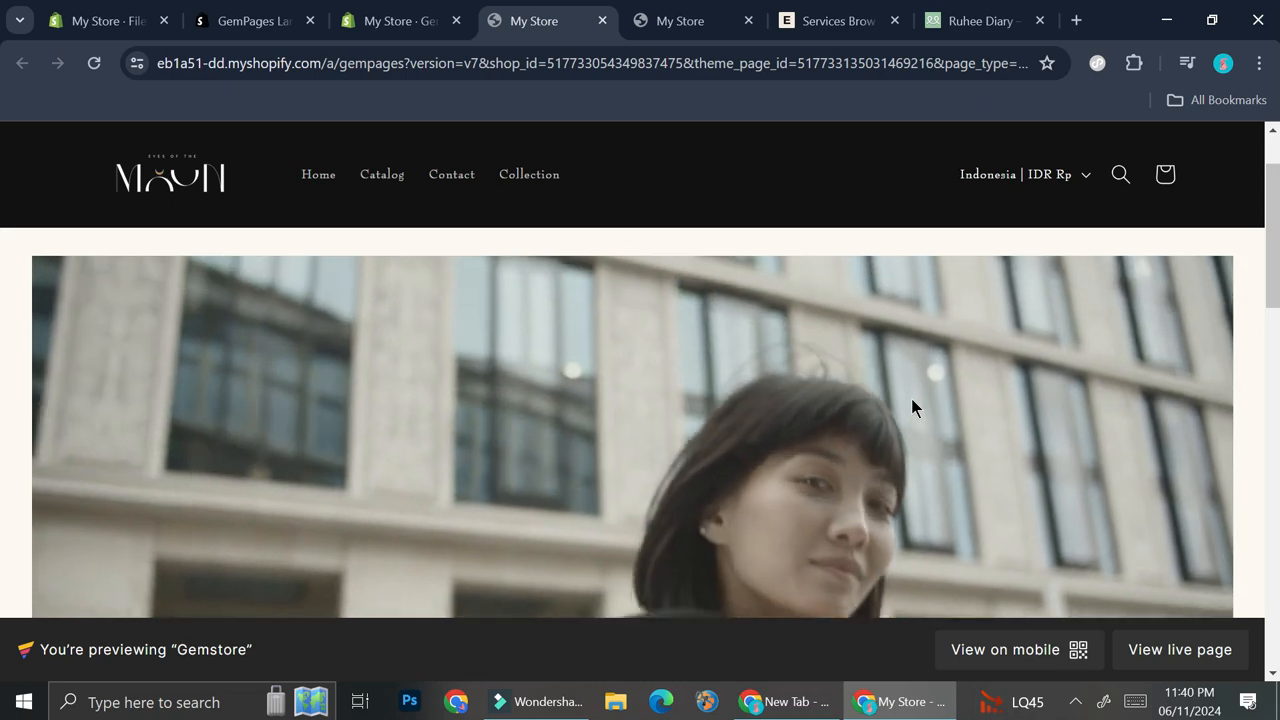
pyautogui.scroll(-2, 911, 400)
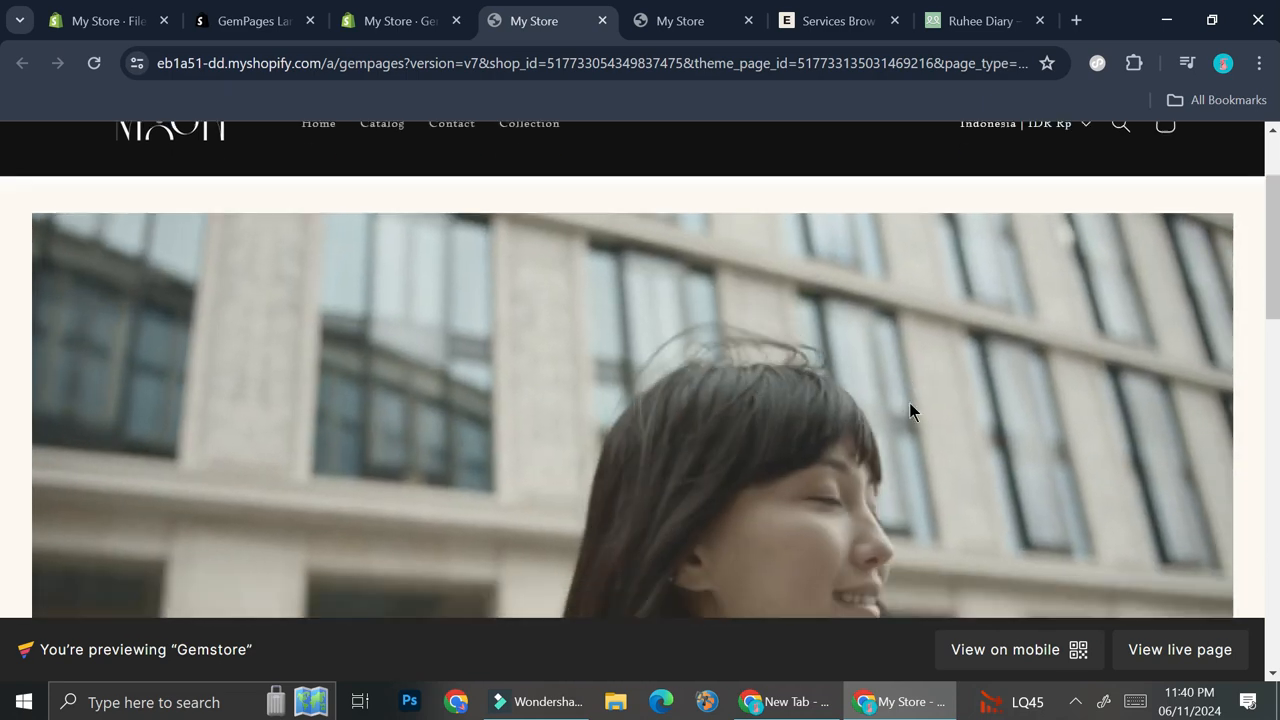